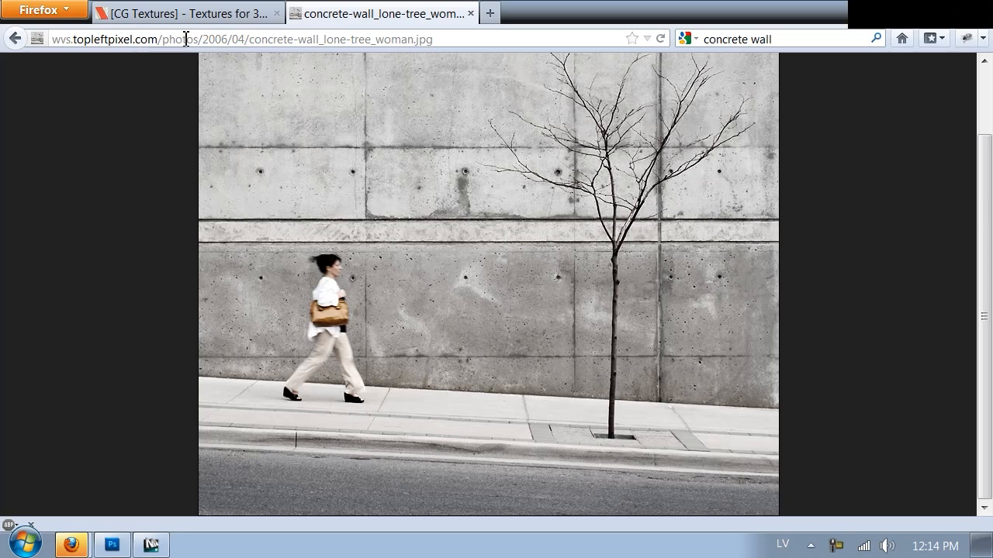
Search CG Textures for "concrete" and look through the first page of results for a wall texture.
{"action": "left_click", "coordinate": [173, 15]}
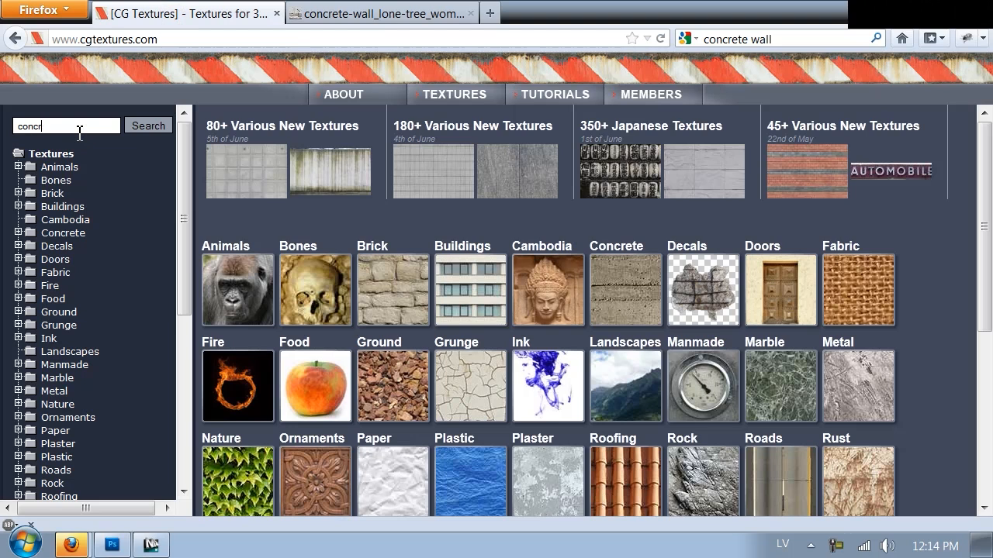
{"action": "key", "text": "Return"}
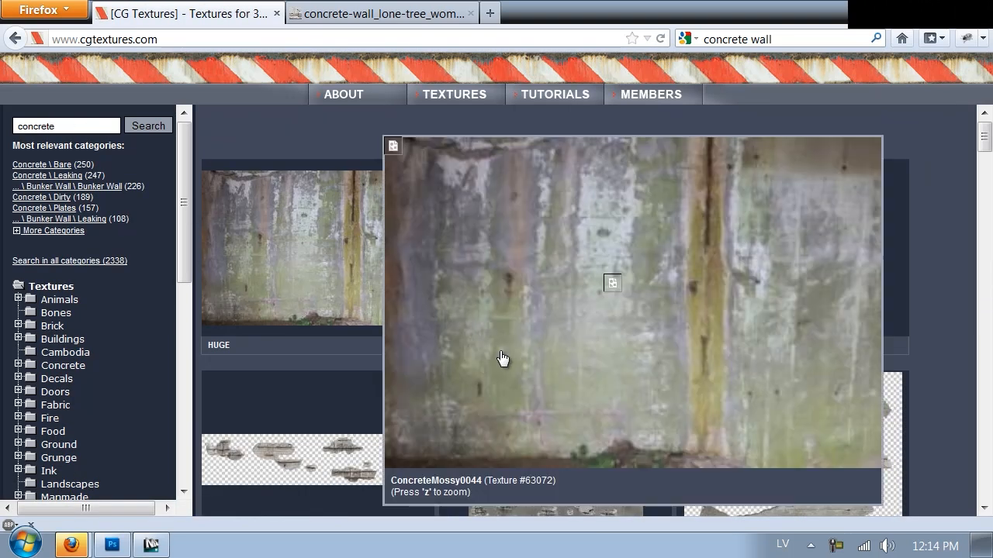
{"action": "scroll", "coordinate": [905, 357], "scroll_direction": "down", "scroll_amount": 7}
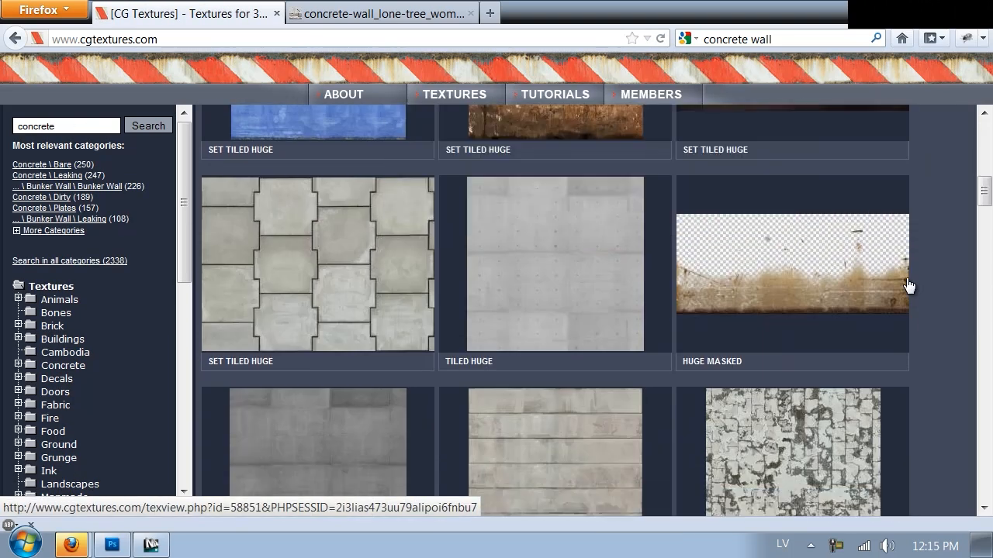
{"action": "scroll", "coordinate": [908, 286], "scroll_direction": "down", "scroll_amount": 8}
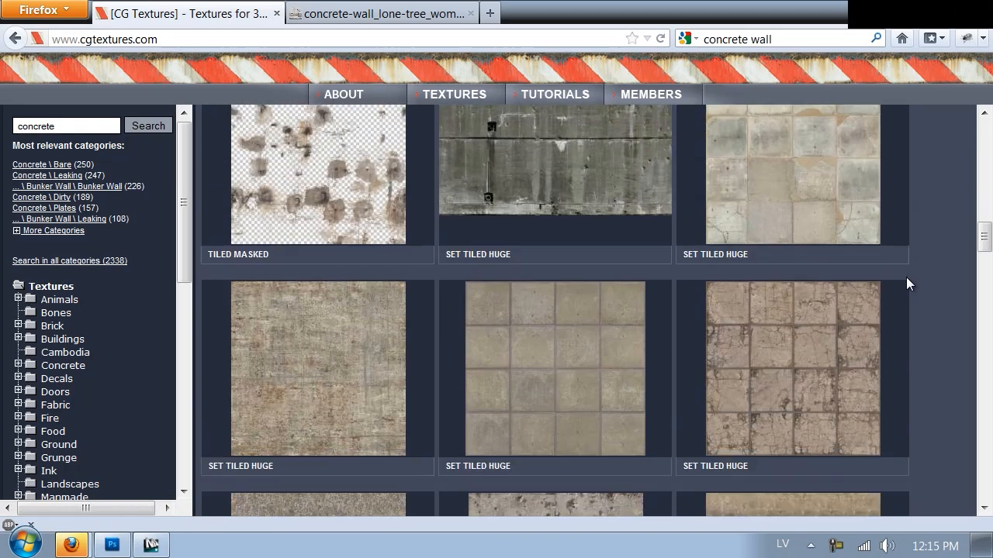
{"action": "scroll", "coordinate": [905, 283], "scroll_direction": "down", "scroll_amount": 10}
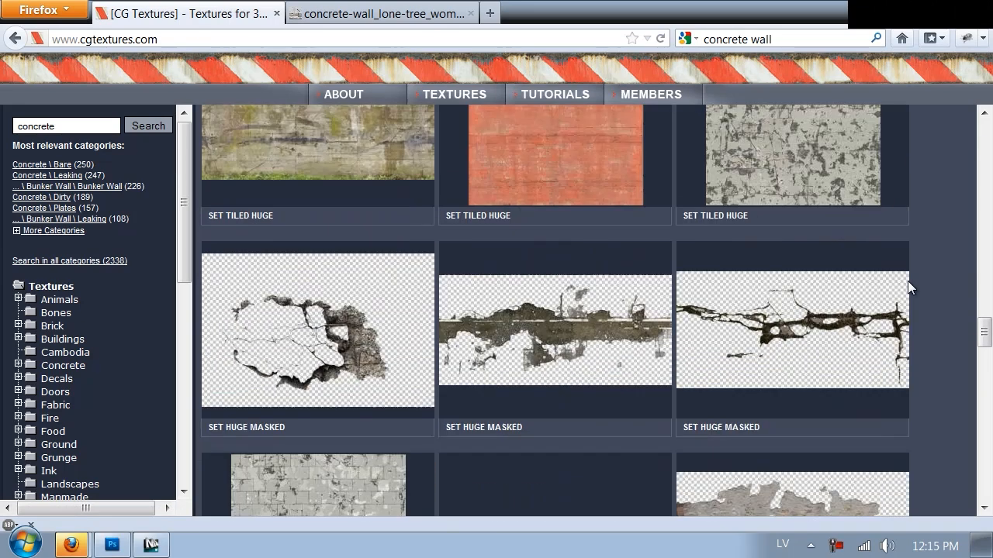
{"action": "scroll", "coordinate": [907, 281], "scroll_direction": "down", "scroll_amount": 6}
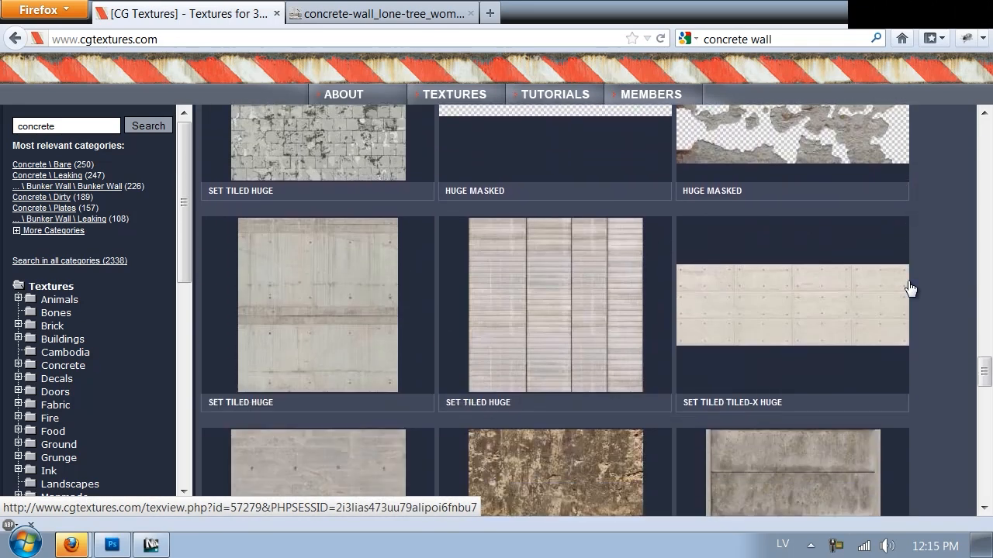
{"action": "mouse_move", "coordinate": [308, 298]}
{"action": "scroll", "coordinate": [326, 295], "scroll_direction": "down", "scroll_amount": 3}
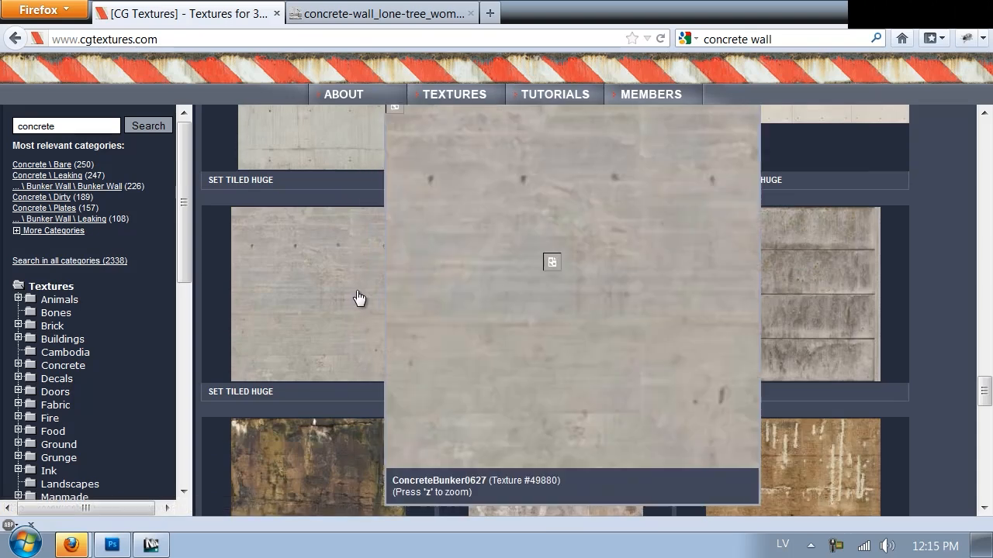
{"action": "scroll", "coordinate": [714, 274], "scroll_direction": "down", "scroll_amount": 1}
{"action": "scroll", "coordinate": [838, 260], "scroll_direction": "down", "scroll_amount": 3}
{"action": "scroll", "coordinate": [951, 199], "scroll_direction": "down", "scroll_amount": 5}
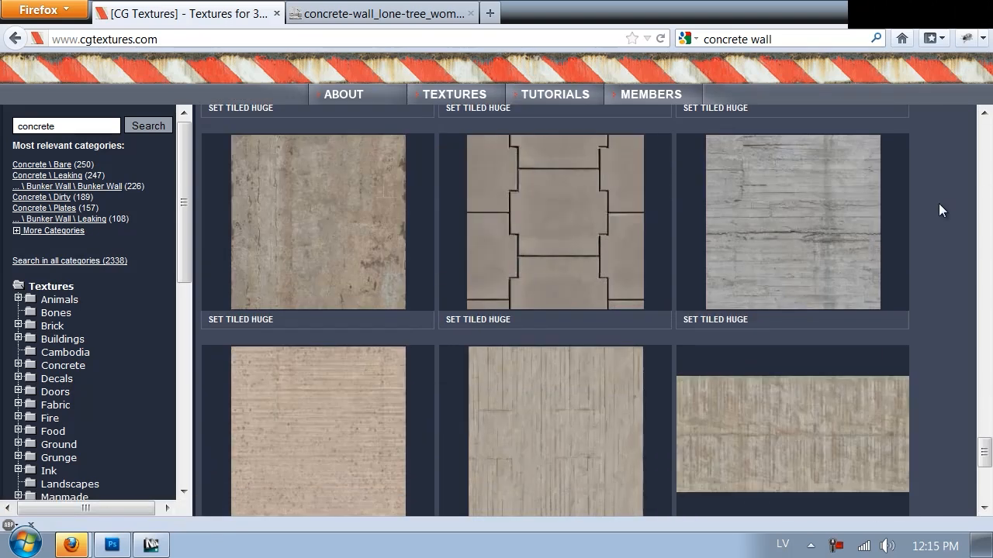
{"action": "scroll", "coordinate": [938, 204], "scroll_direction": "down", "scroll_amount": 4}
{"action": "scroll", "coordinate": [938, 204], "scroll_direction": "down", "scroll_amount": 1}
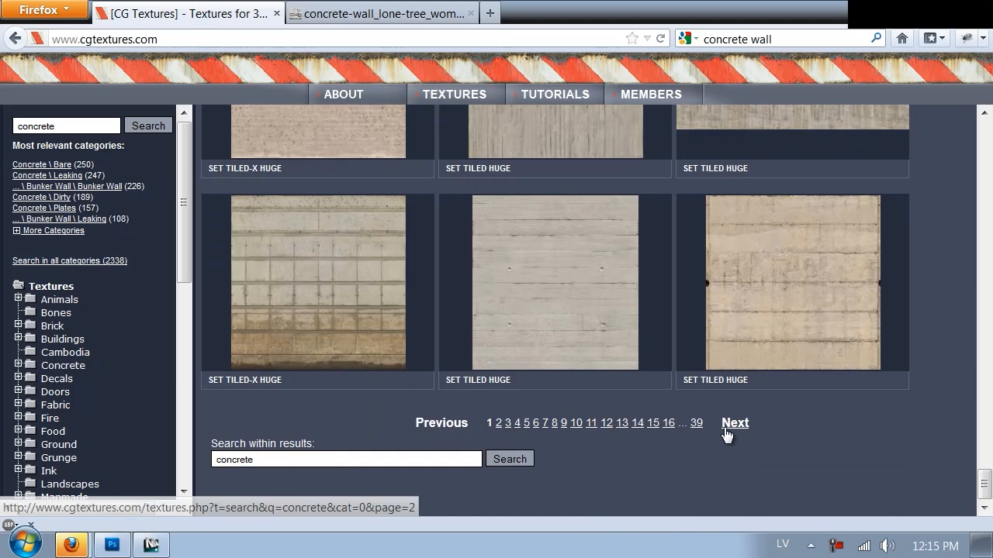
Look through the second page of the concrete results, including the masked leaking-stain textures near its end.
{"action": "left_click", "coordinate": [729, 425]}
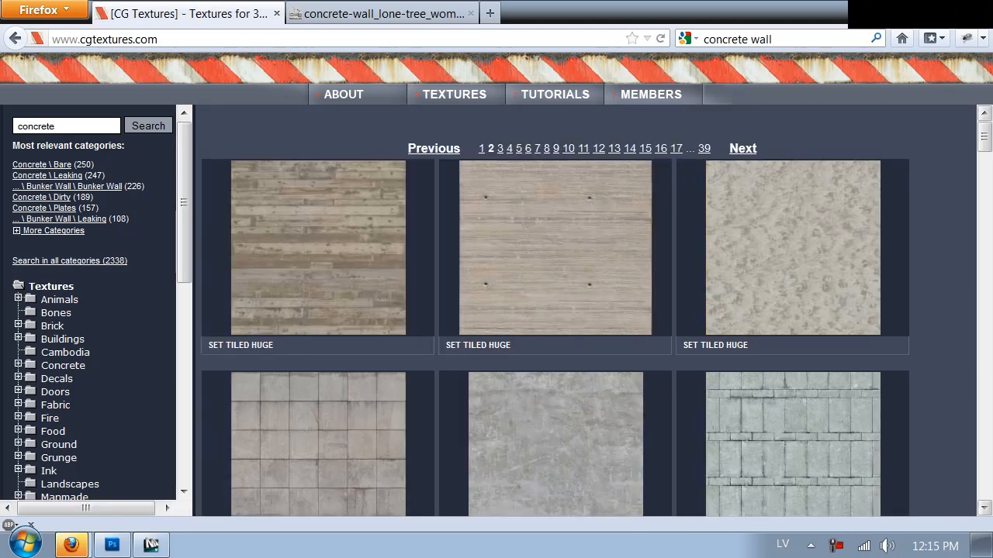
{"action": "left_click_drag", "start_coordinate": [986, 140], "coordinate": [910, 467]}
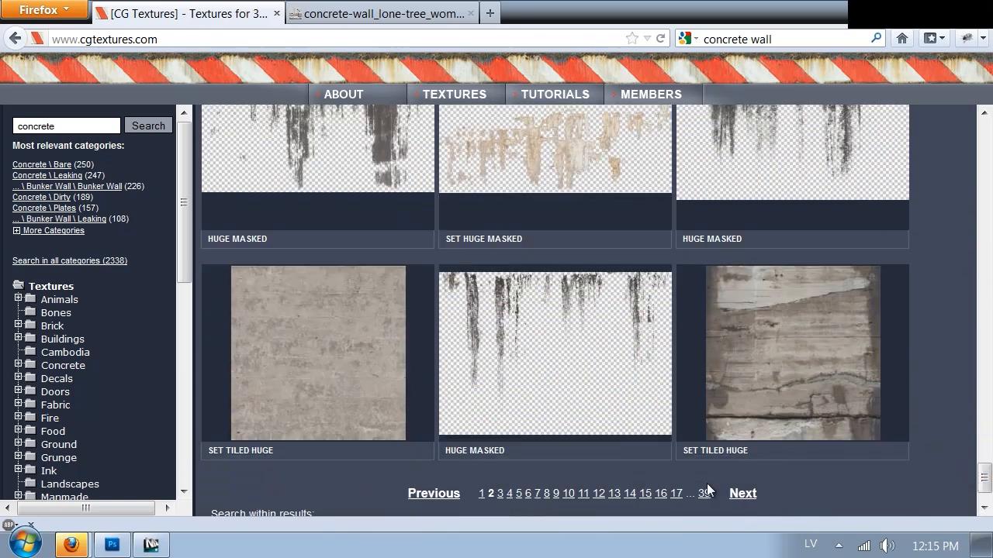
{"action": "left_click", "coordinate": [743, 492]}
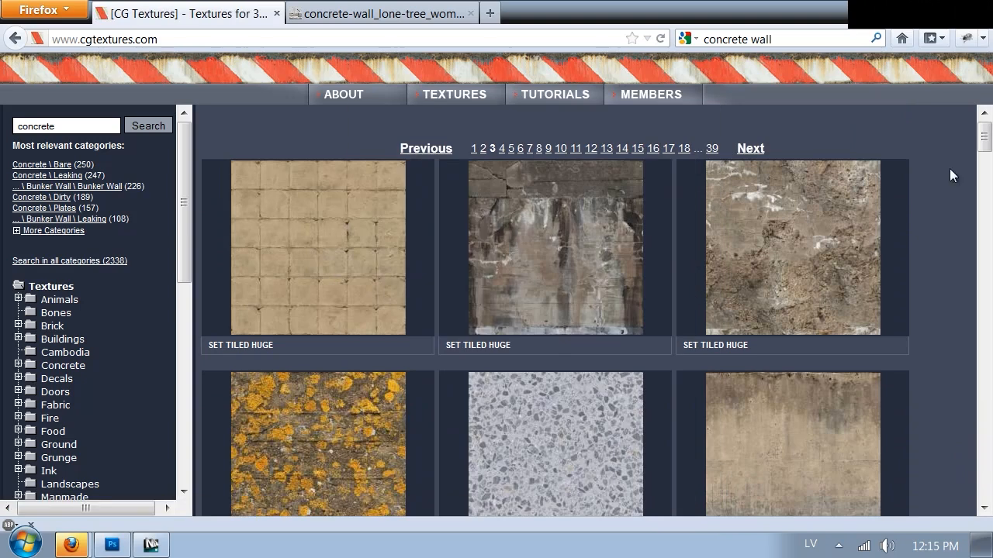
{"action": "scroll", "coordinate": [982, 143], "scroll_direction": "down", "scroll_amount": 5}
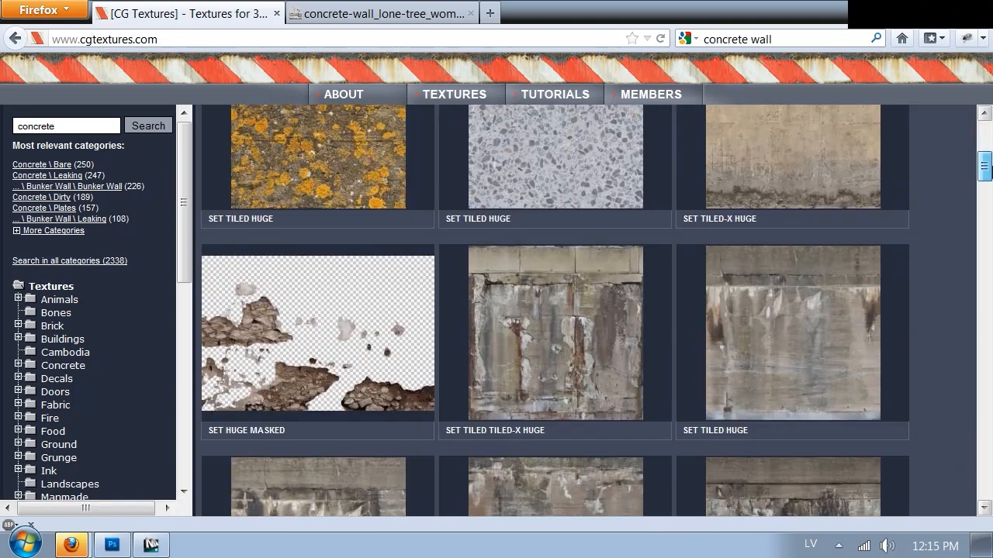
{"action": "right_click", "coordinate": [962, 168]}
{"action": "left_click", "coordinate": [933, 182]}
{"action": "scroll", "coordinate": [643, 337], "scroll_direction": "down", "scroll_amount": 2}
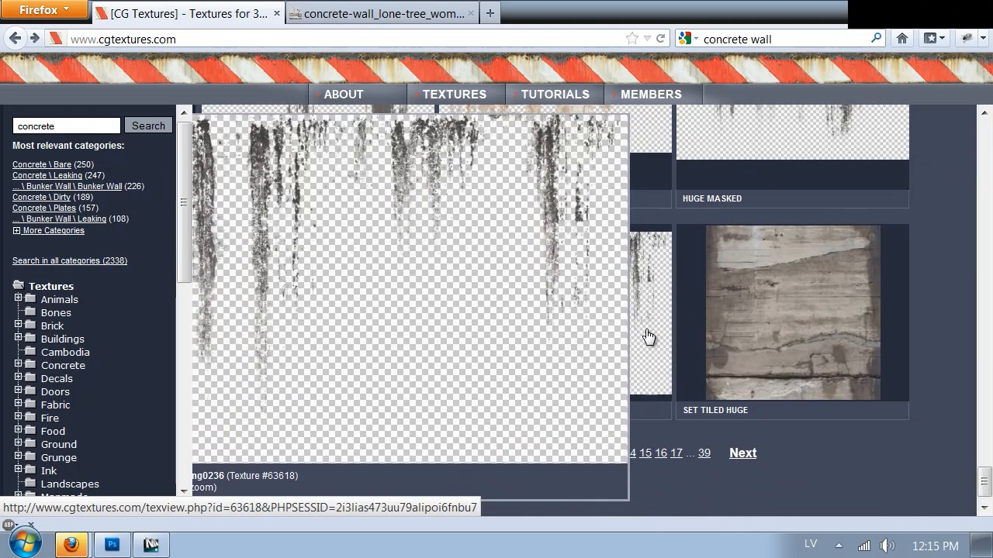
{"action": "scroll", "coordinate": [436, 283], "scroll_direction": "up", "scroll_amount": 2}
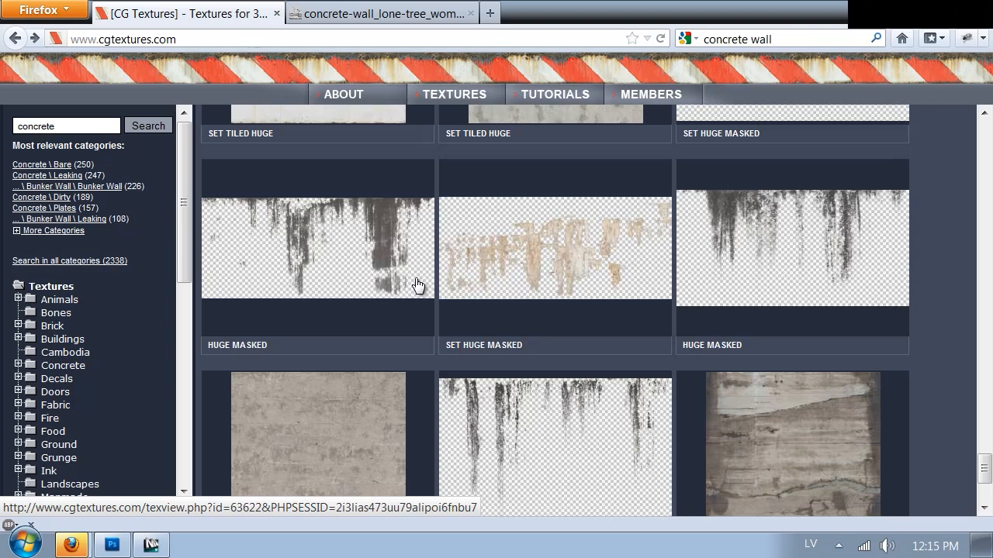
{"action": "scroll", "coordinate": [688, 354], "scroll_direction": "down", "scroll_amount": 2}
Look through the third page of the concrete results for a suitable wall texture.
{"action": "left_click", "coordinate": [741, 424]}
{"action": "scroll", "coordinate": [729, 372], "scroll_direction": "down", "scroll_amount": 2}
{"action": "mouse_move", "coordinate": [720, 334]}
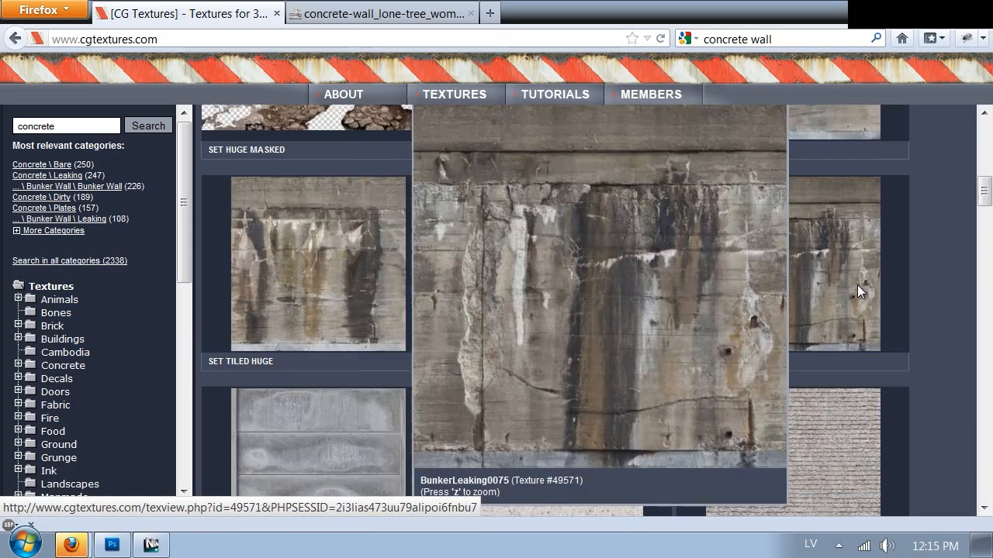
{"action": "scroll", "coordinate": [983, 224], "scroll_direction": "down", "scroll_amount": 4}
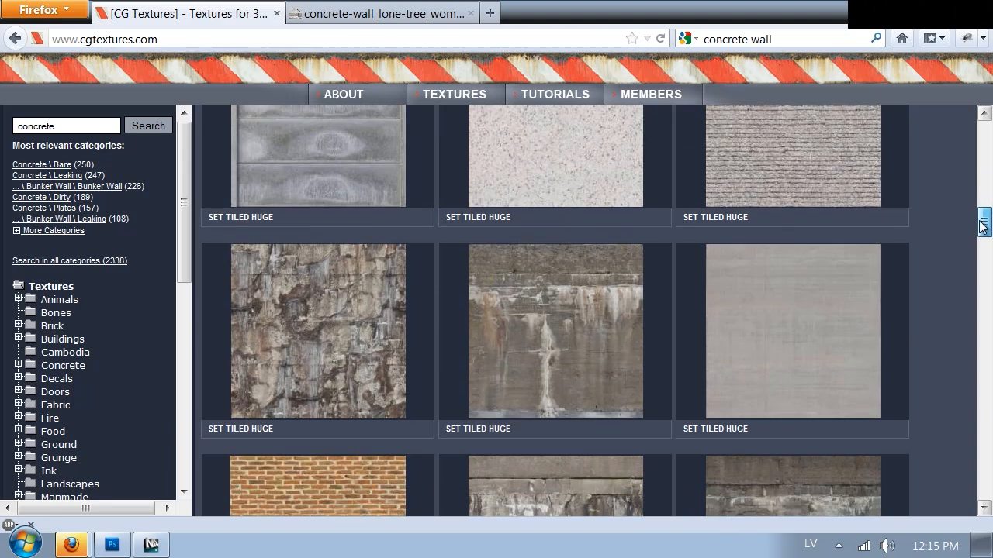
{"action": "left_click_drag", "start_coordinate": [983, 224], "coordinate": [966, 288]}
{"action": "scroll", "coordinate": [714, 228], "scroll_direction": "down", "scroll_amount": 1}
{"action": "mouse_move", "coordinate": [758, 217]}
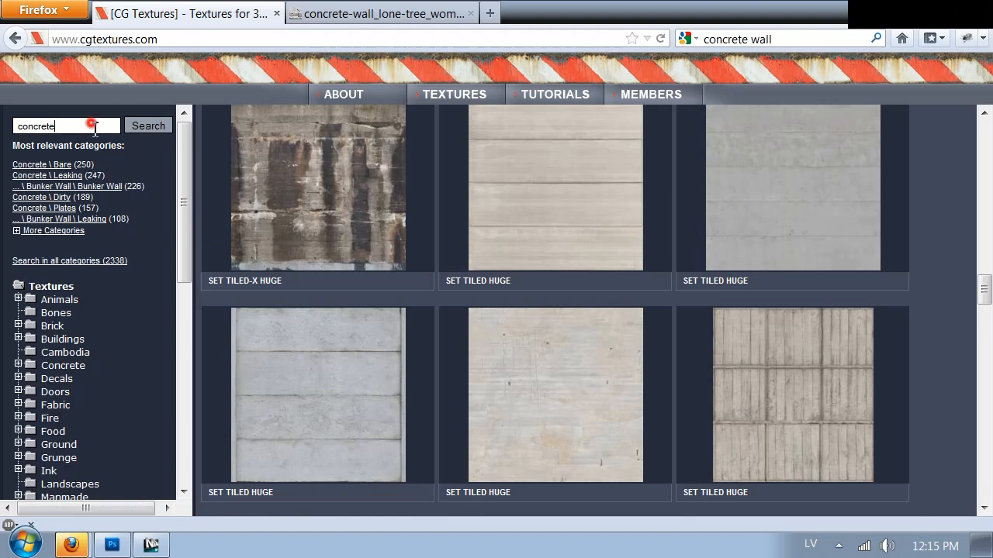
Refine the texture search to "concrete wall" and examine the first page of results.
{"action": "type", "text": "l"}
{"action": "key", "text": "Return"}
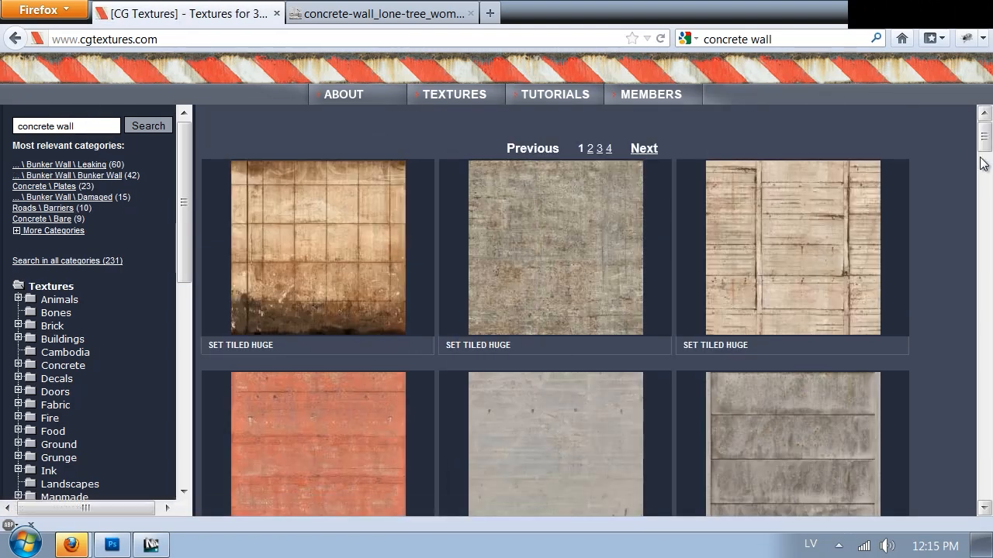
{"action": "scroll", "coordinate": [555, 310], "scroll_direction": "down", "scroll_amount": 10}
{"action": "left_click_drag", "start_coordinate": [983, 172], "coordinate": [979, 442]}
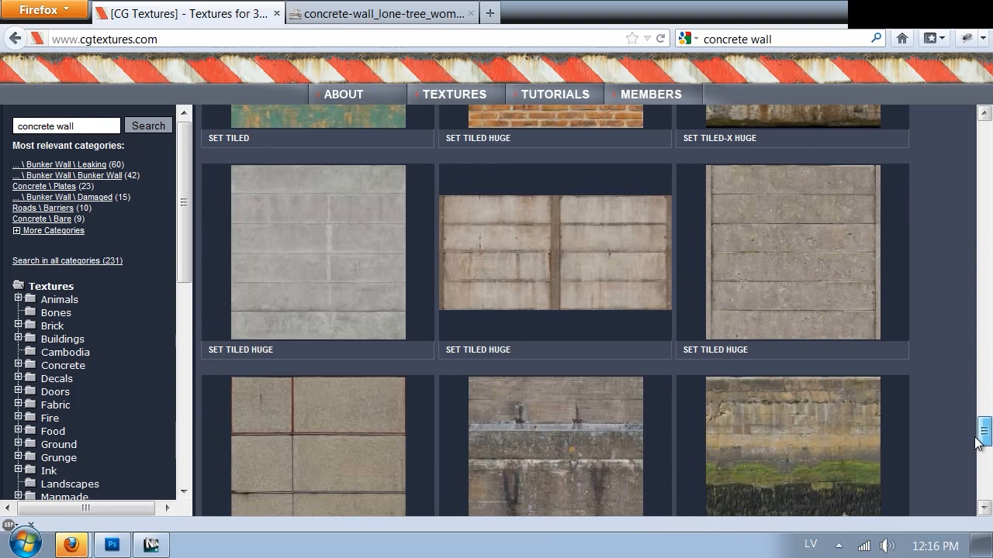
{"action": "mouse_move", "coordinate": [241, 322]}
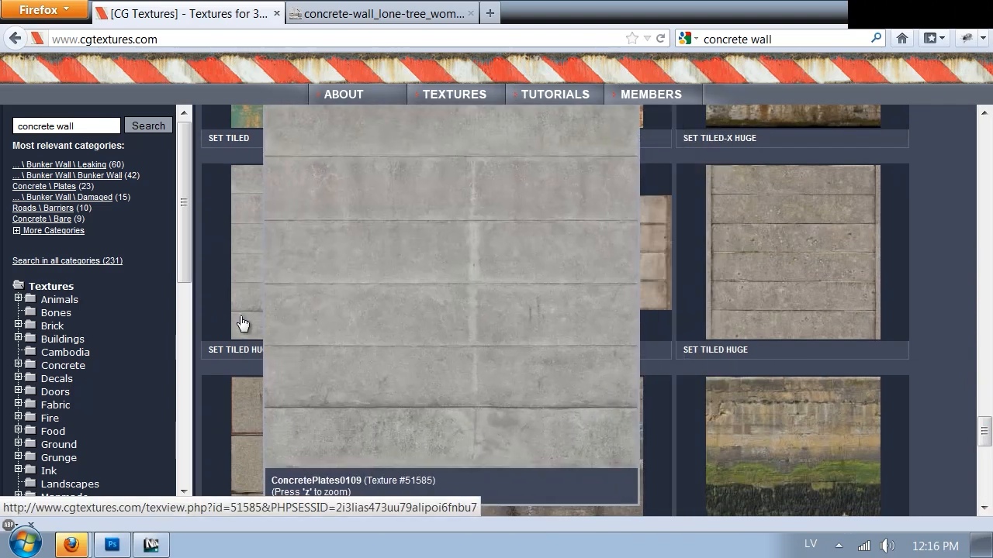
{"action": "scroll", "coordinate": [663, 326], "scroll_direction": "down", "scroll_amount": 5}
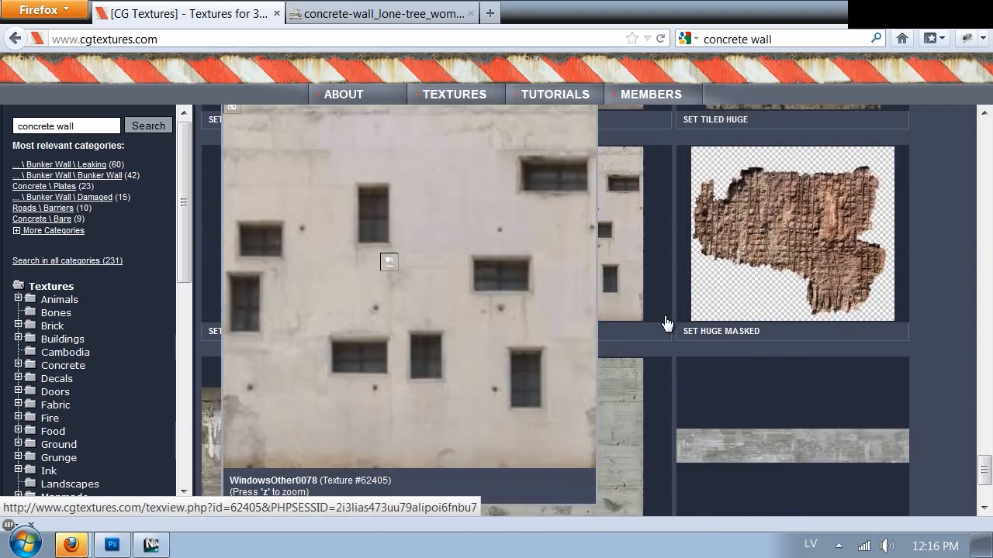
{"action": "scroll", "coordinate": [611, 290], "scroll_direction": "down", "scroll_amount": 4}
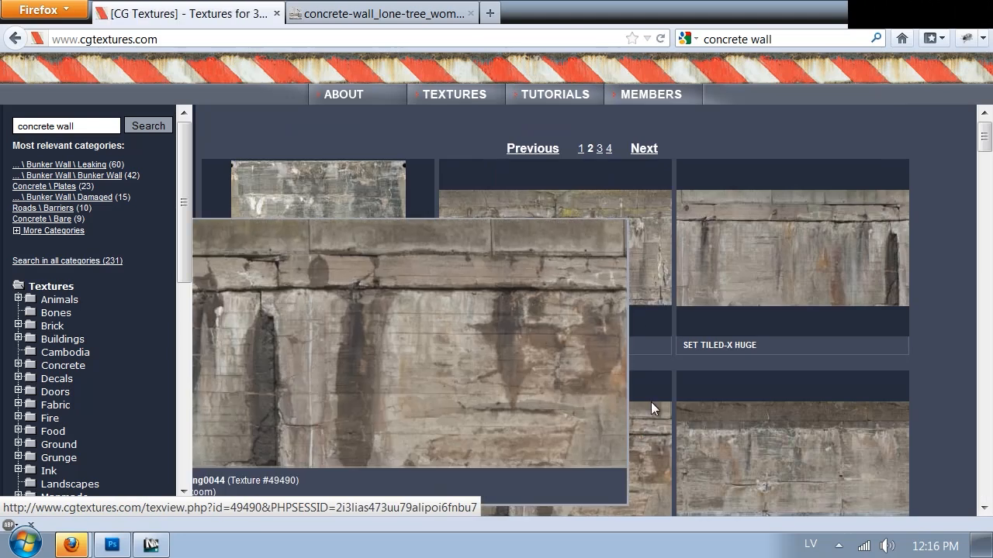
Find the ConcreteBunker0632 texture on the second page of concrete wall results and open its detail page.
{"action": "scroll", "coordinate": [963, 165], "scroll_direction": "down", "scroll_amount": 8}
{"action": "scroll", "coordinate": [926, 161], "scroll_direction": "down", "scroll_amount": 10}
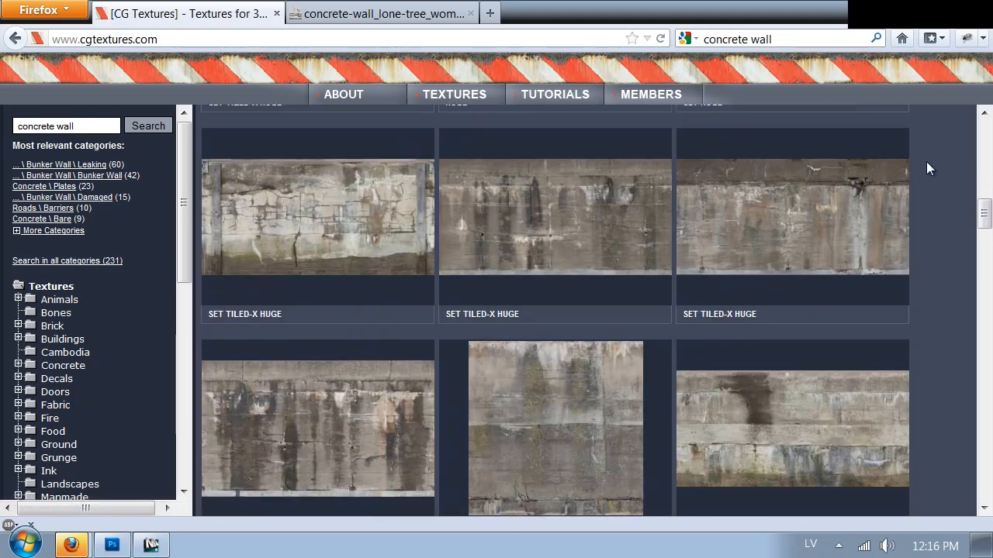
{"action": "scroll", "coordinate": [915, 171], "scroll_direction": "down", "scroll_amount": 6}
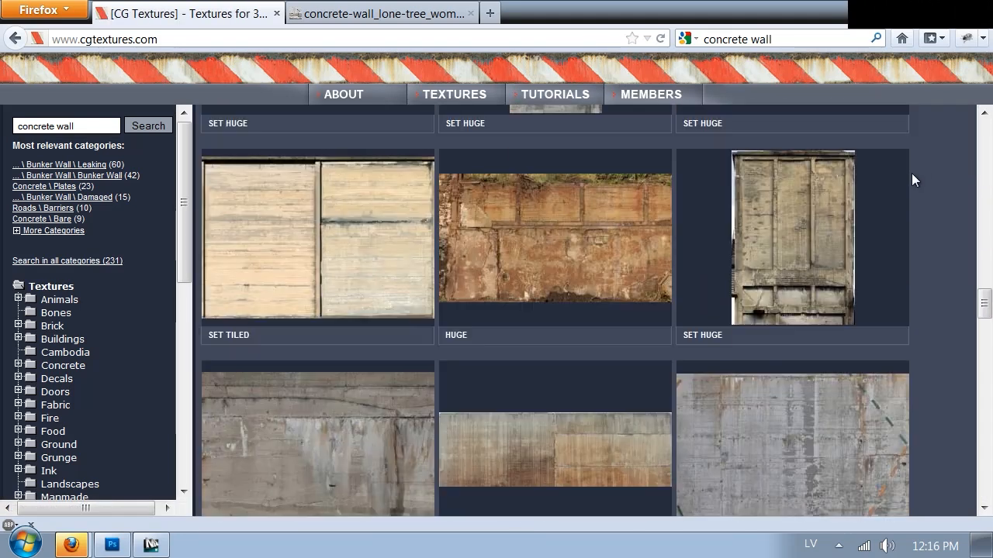
{"action": "scroll", "coordinate": [911, 177], "scroll_direction": "down", "scroll_amount": 6}
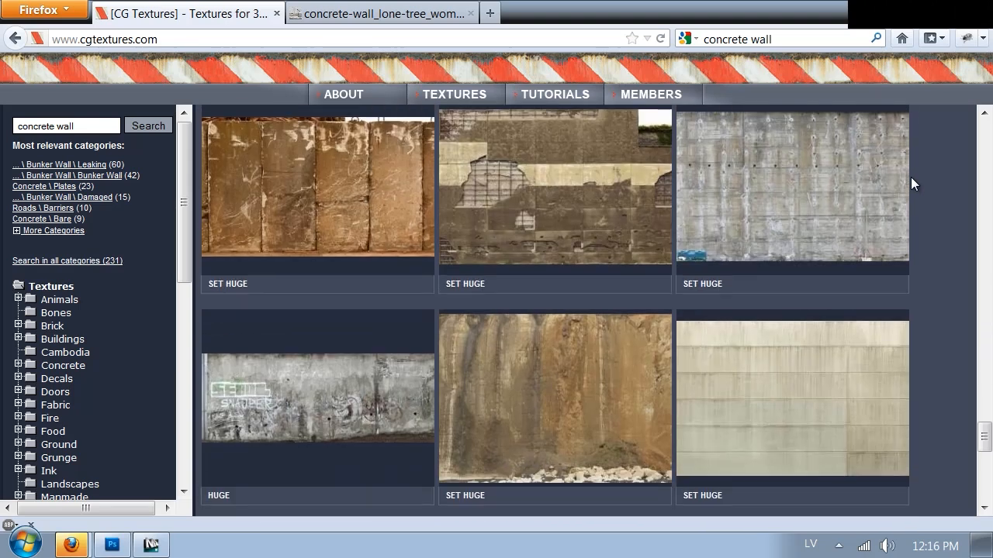
{"action": "scroll", "coordinate": [910, 177], "scroll_direction": "down", "scroll_amount": 6}
{"action": "scroll", "coordinate": [910, 176], "scroll_direction": "up", "scroll_amount": 2}
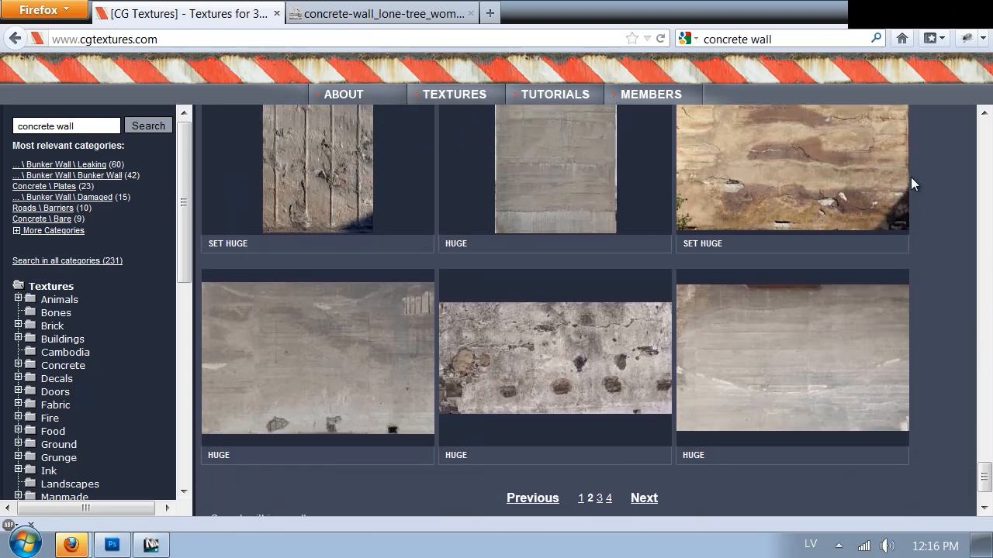
{"action": "mouse_move", "coordinate": [256, 376]}
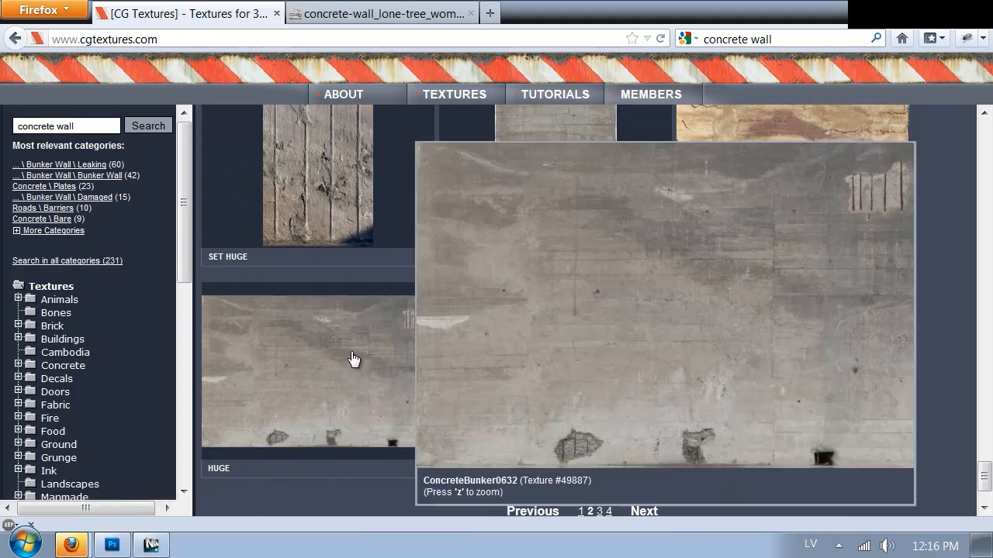
{"action": "left_click", "coordinate": [322, 368]}
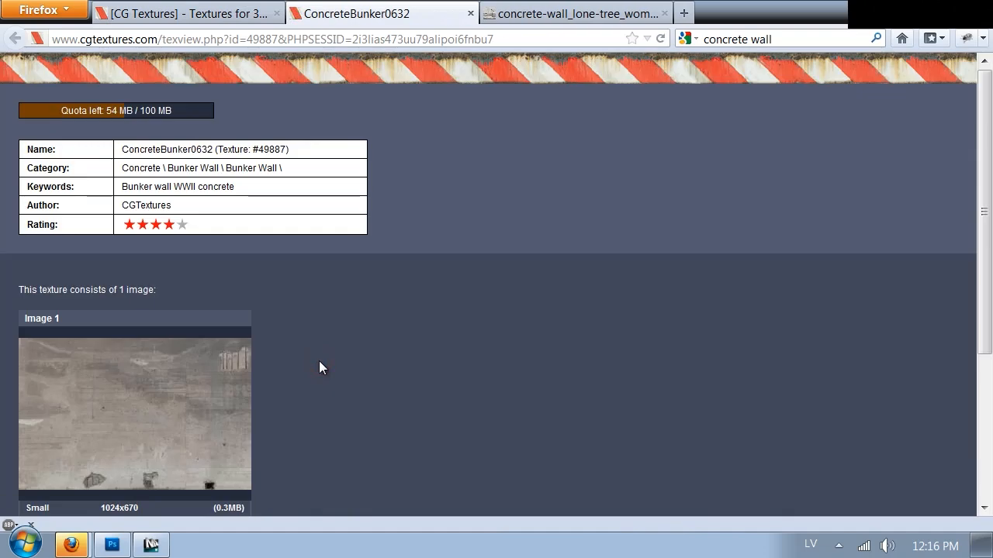
Download the ConcreteBunker0632_H.jpg version of the texture and open it in Photoshop.
{"action": "scroll", "coordinate": [216, 349], "scroll_direction": "down", "scroll_amount": 2}
{"action": "scroll", "coordinate": [216, 349], "scroll_direction": "down", "scroll_amount": 1}
{"action": "left_click", "coordinate": [115, 374]}
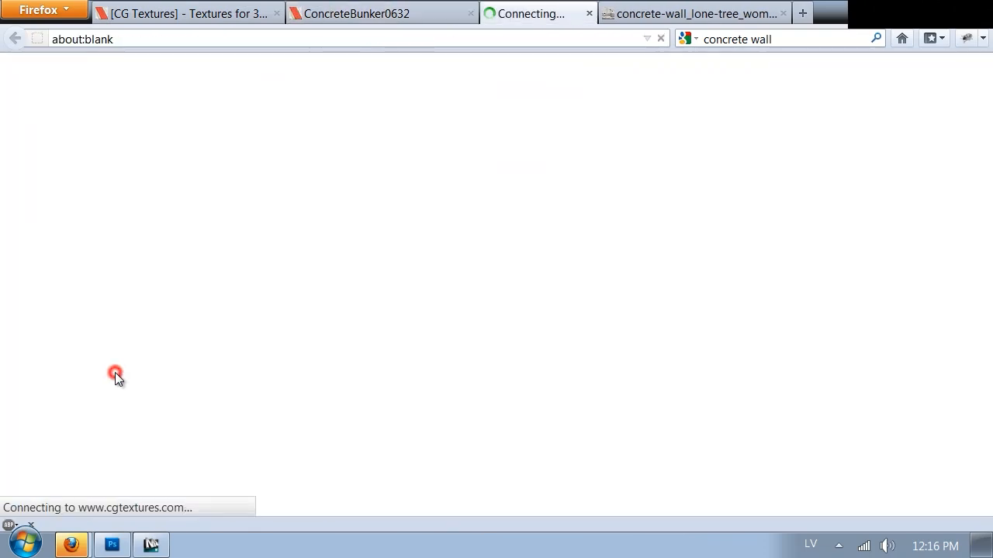
{"action": "left_click", "coordinate": [857, 477]}
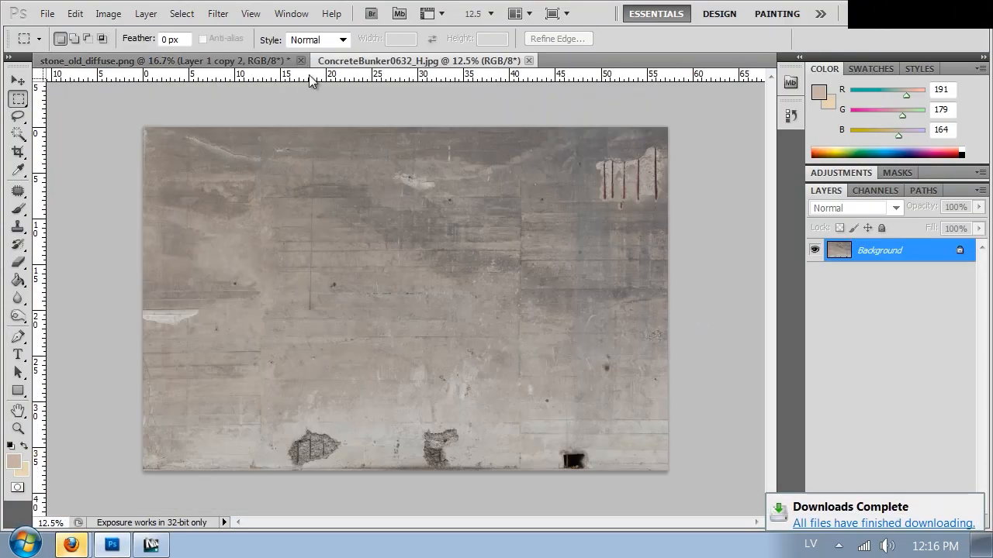
Close the stone_old_diffuse.png document and copy the entire concrete bunker image.
{"action": "left_click", "coordinate": [301, 60]}
{"action": "left_click", "coordinate": [508, 226]}
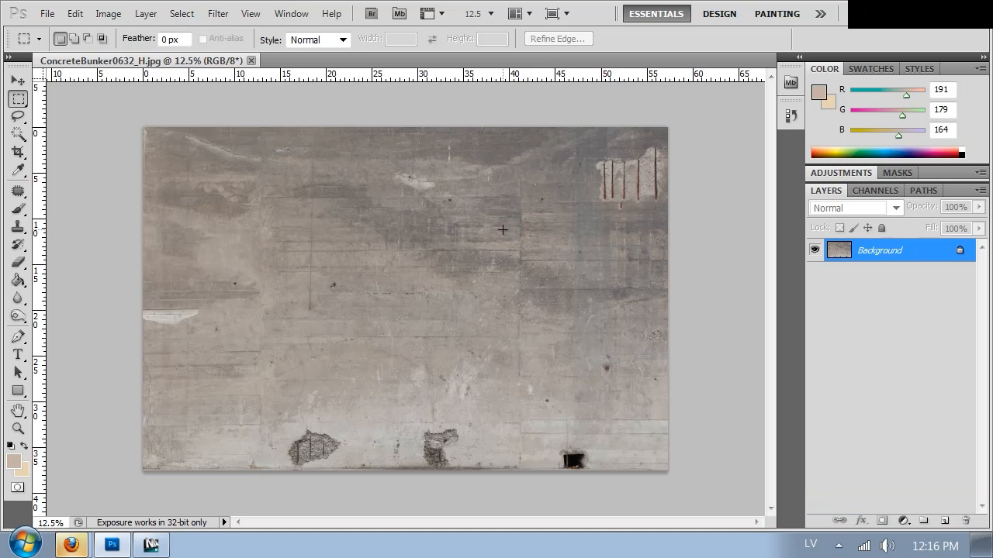
{"action": "key", "text": "ctrl+a"}
{"action": "key", "text": "ctrl+c"}
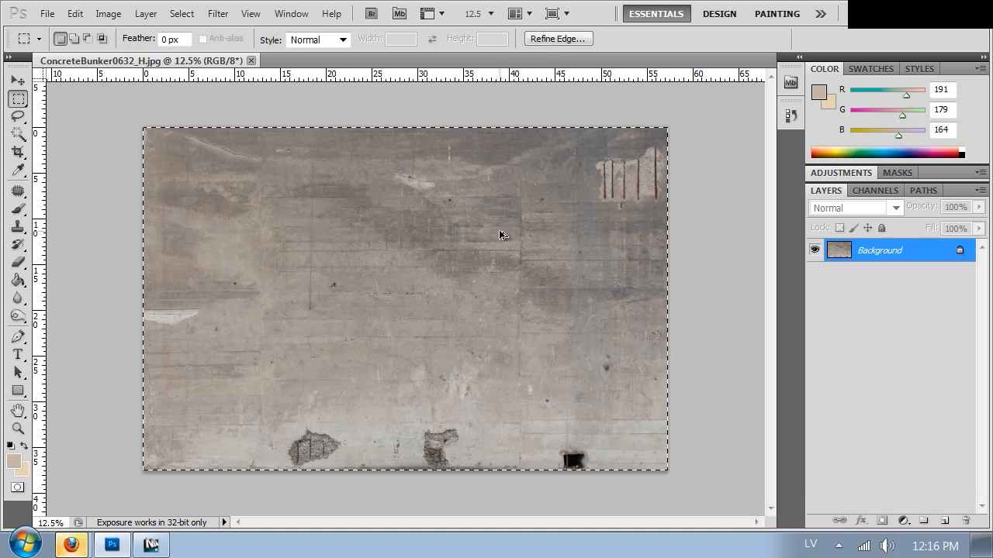
Extend the canvas to 300 percent of its width, keeping the image centred and the extension colour black.
{"action": "key", "text": "ctrl+alt+c"}
{"action": "left_click", "coordinate": [800, 264]}
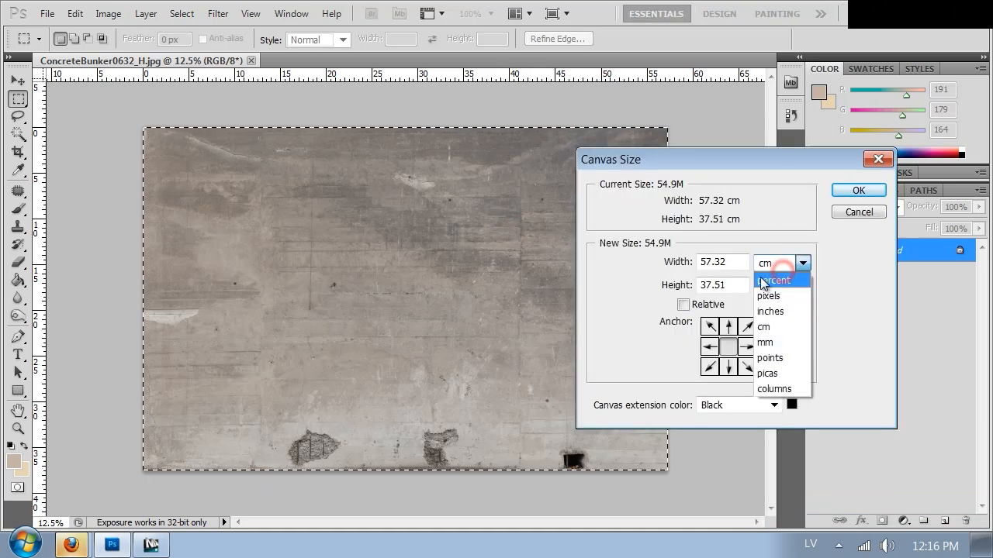
{"action": "left_click", "coordinate": [773, 280]}
{"action": "double_click", "coordinate": [720, 262]}
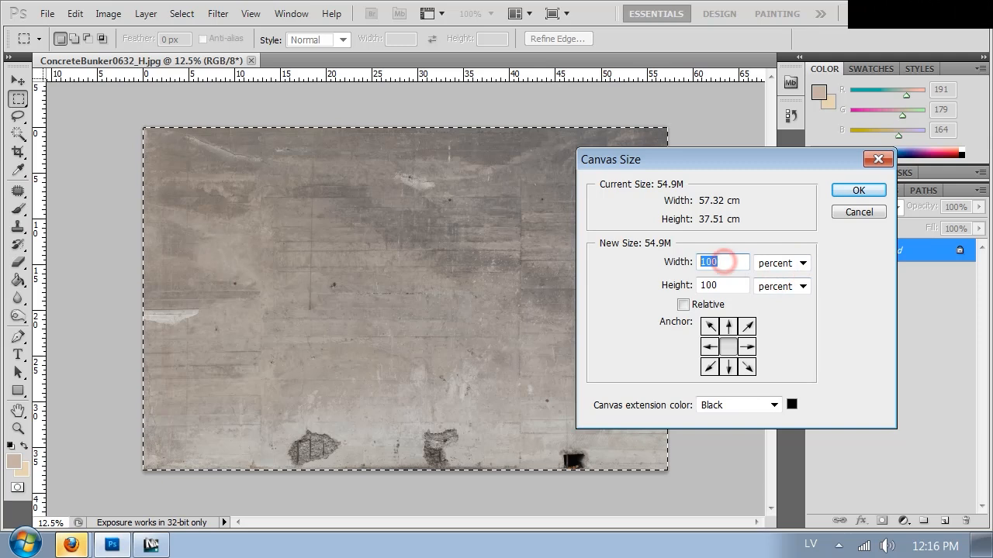
{"action": "type", "text": "300"}
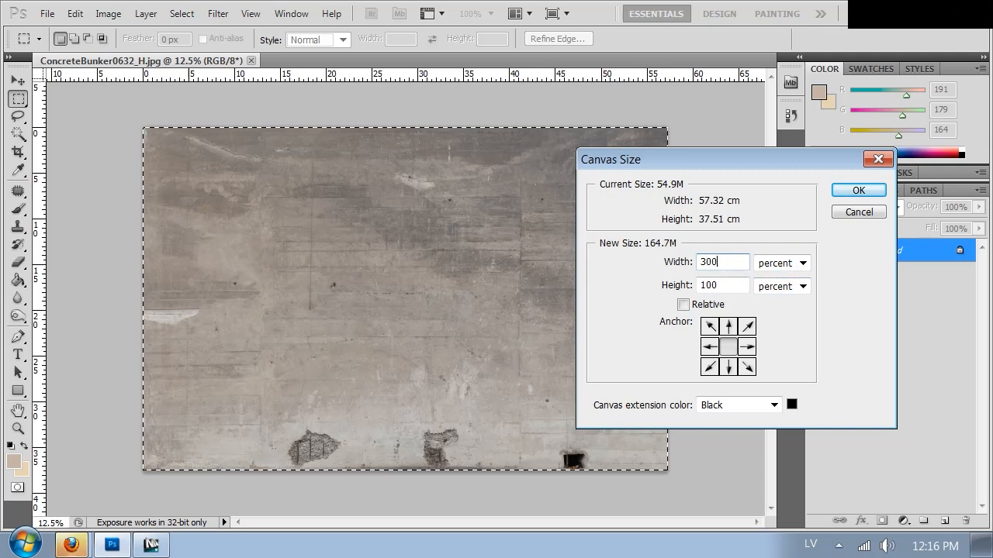
{"action": "key", "text": "Return"}
Fill the black areas on both sides of the original with copies of the concrete image on separate layers, edges aligned.
{"action": "key", "text": "ctrl+minus"}
{"action": "key", "text": "ctrl+minus"}
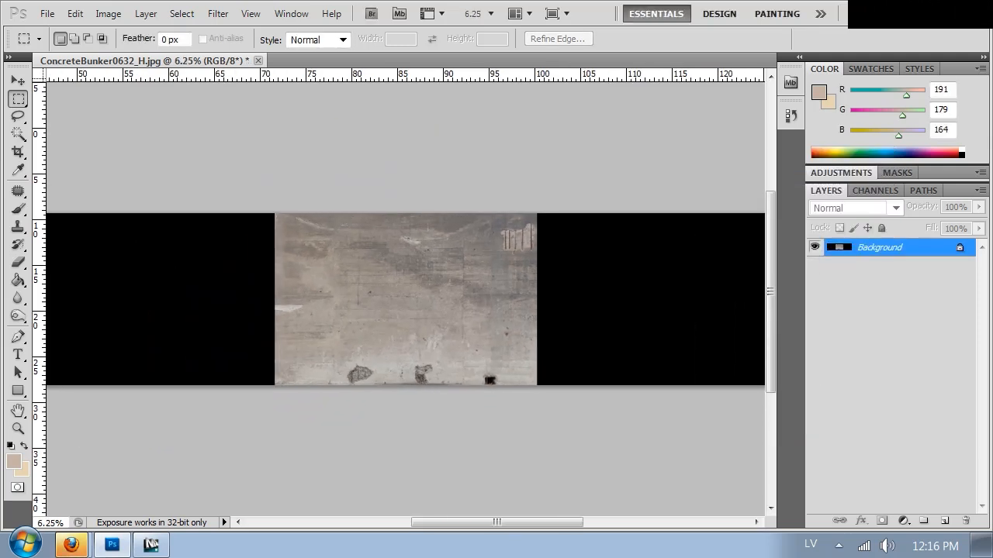
{"action": "key", "text": "ctrl+j"}
{"action": "left_click_drag", "start_coordinate": [486, 303], "coordinate": [452, 332]}
{"action": "key", "text": "ctrl+j"}
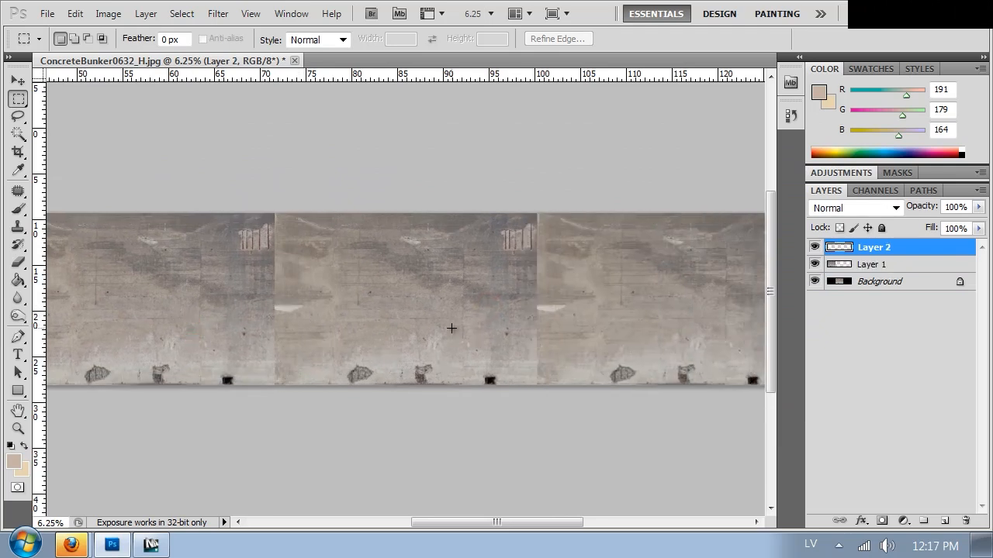
Blend the seam between the middle and right copies on Layer 2 using an 813 px eraser, and merge Layer 2 into Layer 1.
{"action": "key", "text": "ctrl+plus"}
{"action": "left_click_drag", "start_coordinate": [294, 252], "coordinate": [630, 218]}
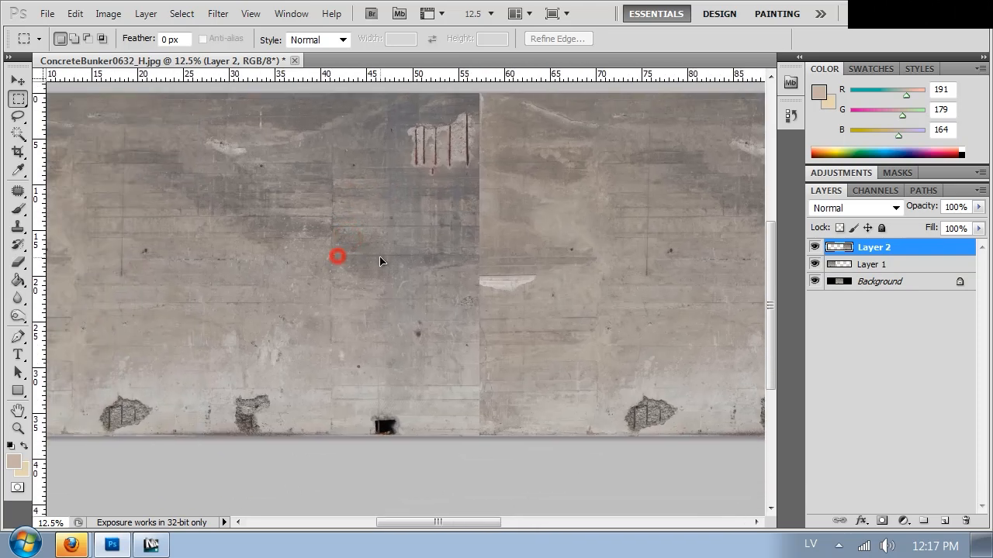
{"action": "left_click_drag", "start_coordinate": [617, 293], "coordinate": [468, 277]}
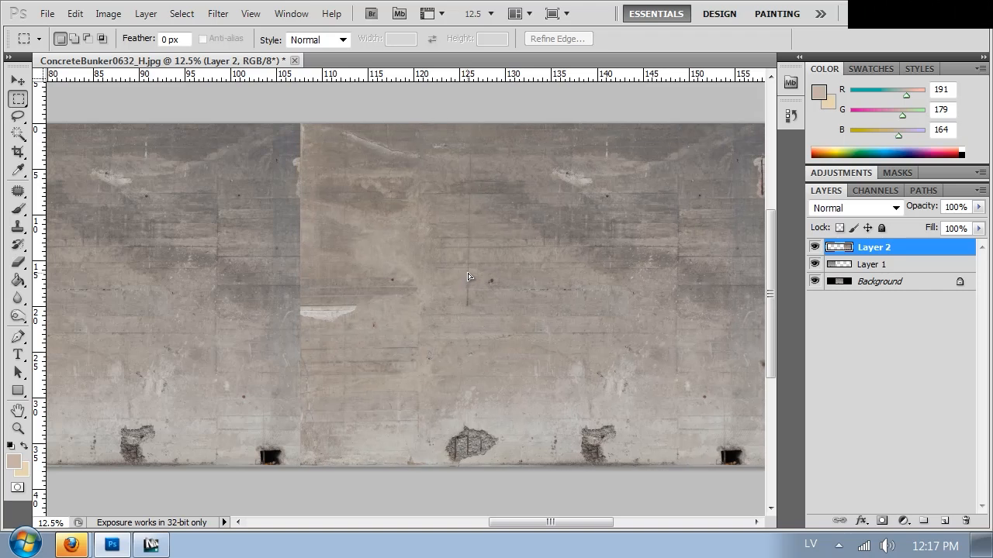
{"action": "key", "text": "b"}
{"action": "right_click", "coordinate": [302, 135]}
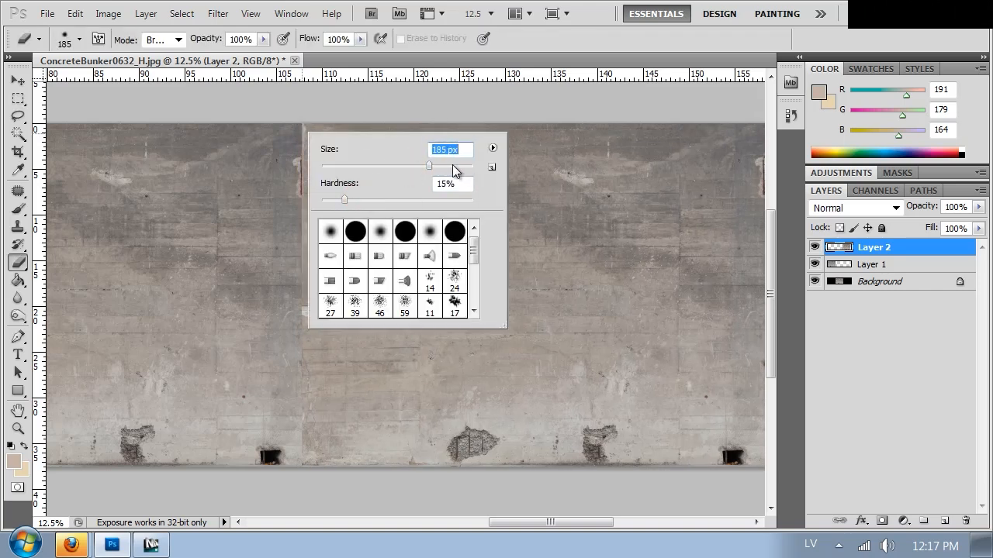
{"action": "mouse_move", "coordinate": [288, 110]}
{"action": "left_mouse_down"}
{"action": "mouse_move", "coordinate": [328, 166]}
{"action": "mouse_move", "coordinate": [274, 215]}
{"action": "mouse_move", "coordinate": [342, 152]}
{"action": "left_mouse_up"}
{"action": "key", "text": "ctrl+z"}
{"action": "mouse_move", "coordinate": [294, 208]}
{"action": "left_mouse_down"}
{"action": "mouse_move", "coordinate": [278, 337]}
{"action": "mouse_move", "coordinate": [297, 430]}
{"action": "left_mouse_up"}
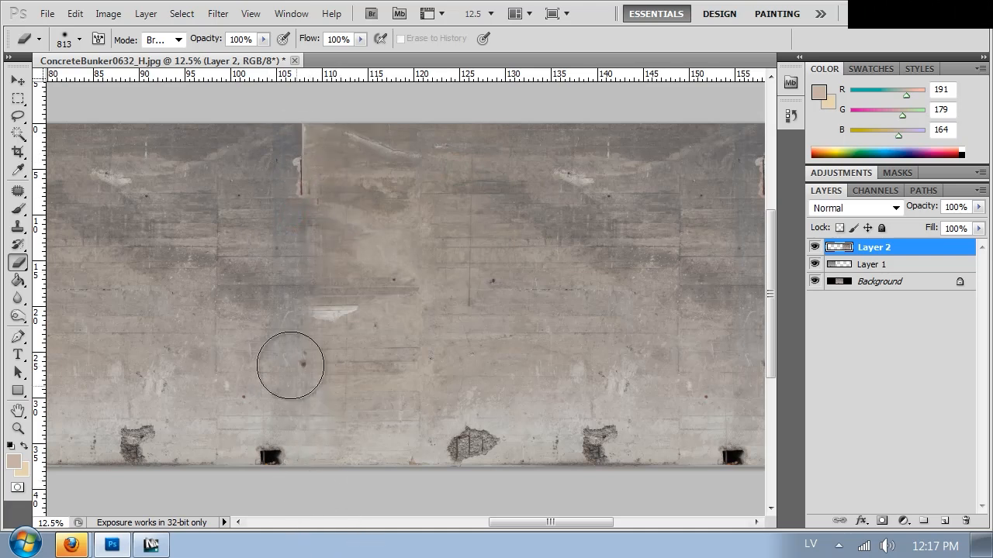
{"action": "left_click_drag", "start_coordinate": [316, 326], "coordinate": [324, 314]}
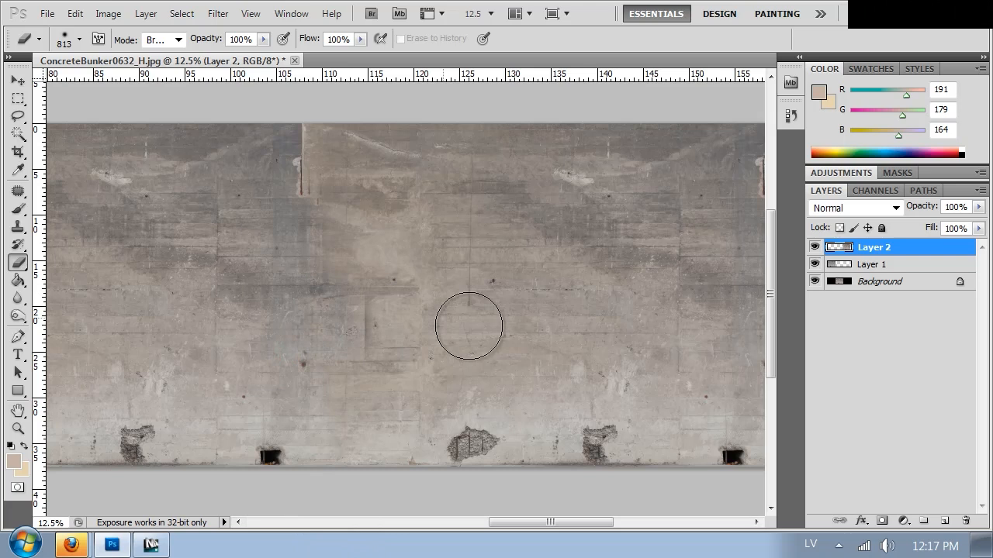
{"action": "key", "text": "ctrl+e"}
Clone concrete over the exposed rebar and the upper part of the seam between the left and middle copies with a 764 px Clone Stamp.
{"action": "left_click_drag", "start_coordinate": [307, 265], "coordinate": [824, 283]}
{"action": "mouse_move", "coordinate": [468, 272]}
{"action": "left_mouse_down"}
{"action": "mouse_move", "coordinate": [494, 277]}
{"action": "mouse_move", "coordinate": [433, 251]}
{"action": "left_mouse_up"}
{"action": "key", "text": "s"}
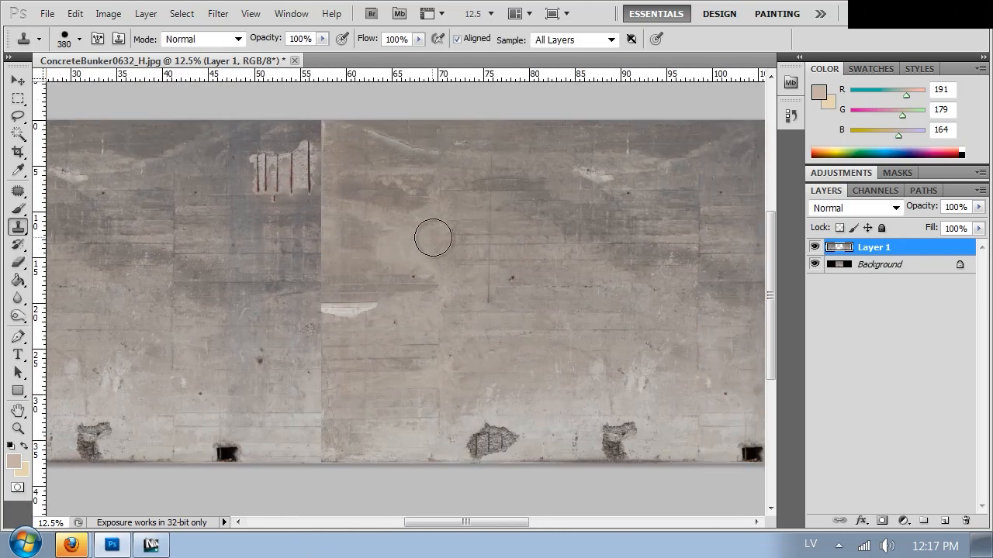
{"action": "right_click", "coordinate": [427, 208]}
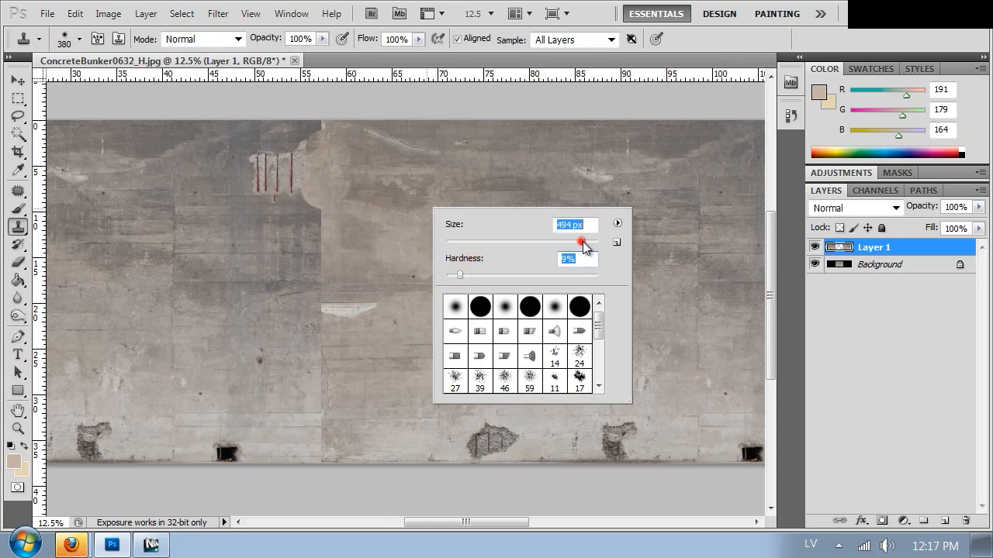
{"action": "left_click", "coordinate": [434, 182], "text": "alt"}
{"action": "mouse_move", "coordinate": [319, 162]}
{"action": "left_mouse_down"}
{"action": "mouse_move", "coordinate": [325, 135]}
{"action": "mouse_move", "coordinate": [264, 177]}
{"action": "mouse_move", "coordinate": [312, 197]}
{"action": "mouse_move", "coordinate": [341, 278]}
{"action": "left_mouse_up"}
{"action": "mouse_move", "coordinate": [287, 175]}
{"action": "left_mouse_down"}
{"action": "mouse_move", "coordinate": [239, 160]}
{"action": "mouse_move", "coordinate": [268, 194]}
{"action": "left_mouse_up"}
Clone out the white patch, the rest of the seam and the black hole near its base between the left and middle copies.
{"action": "left_click", "coordinate": [462, 232], "text": "alt"}
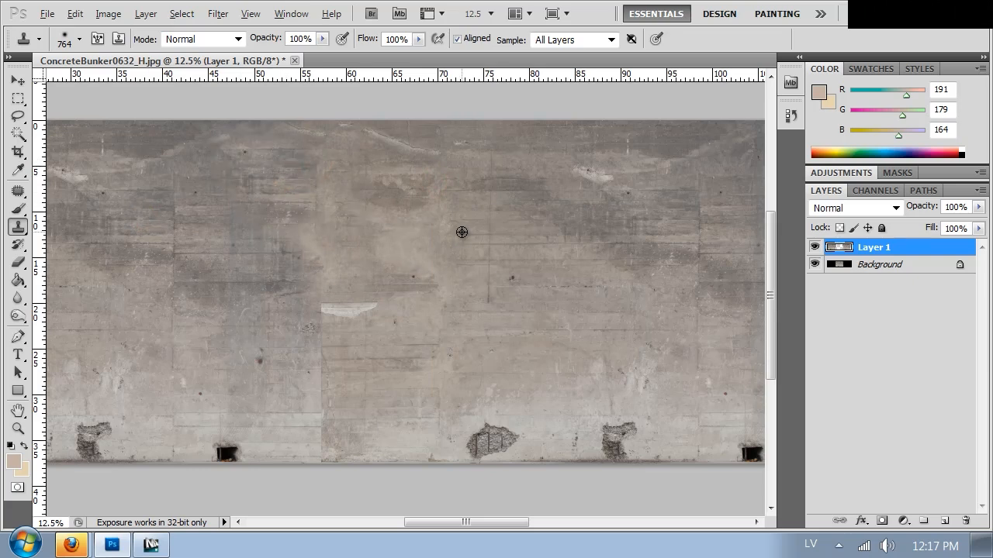
{"action": "left_click_drag", "start_coordinate": [248, 155], "coordinate": [287, 159]}
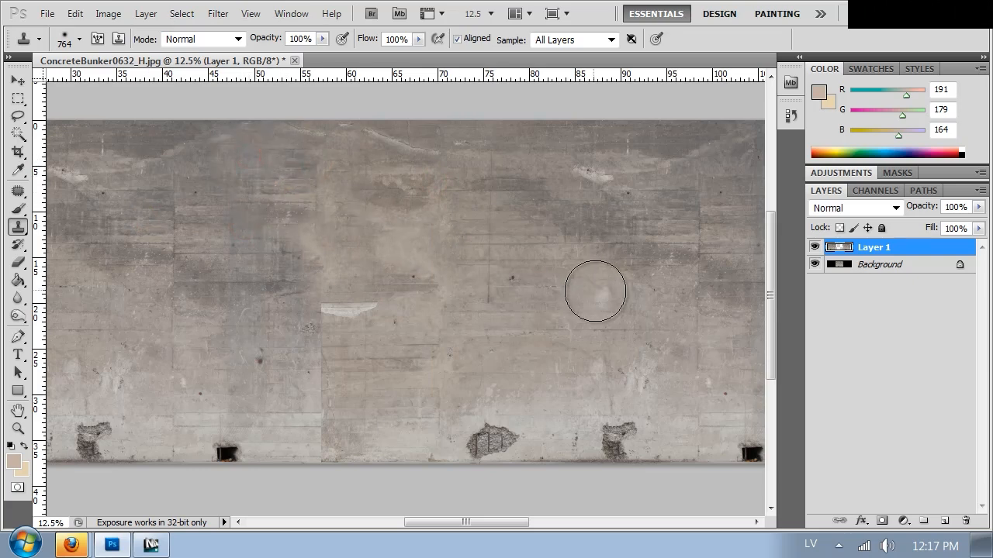
{"action": "left_click_drag", "start_coordinate": [314, 314], "coordinate": [377, 299]}
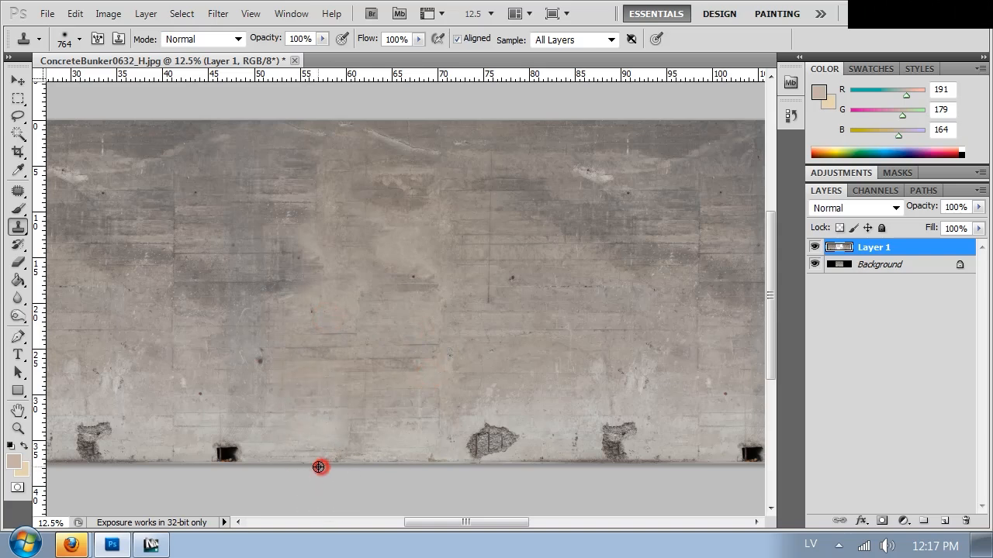
{"action": "left_click", "coordinate": [321, 446], "text": "alt"}
{"action": "left_click", "coordinate": [224, 453]}
Clone clean concrete over the larger chipped patch and the black hole along the lower edge of the middle copy.
{"action": "left_click_drag", "start_coordinate": [594, 328], "coordinate": [459, 313]}
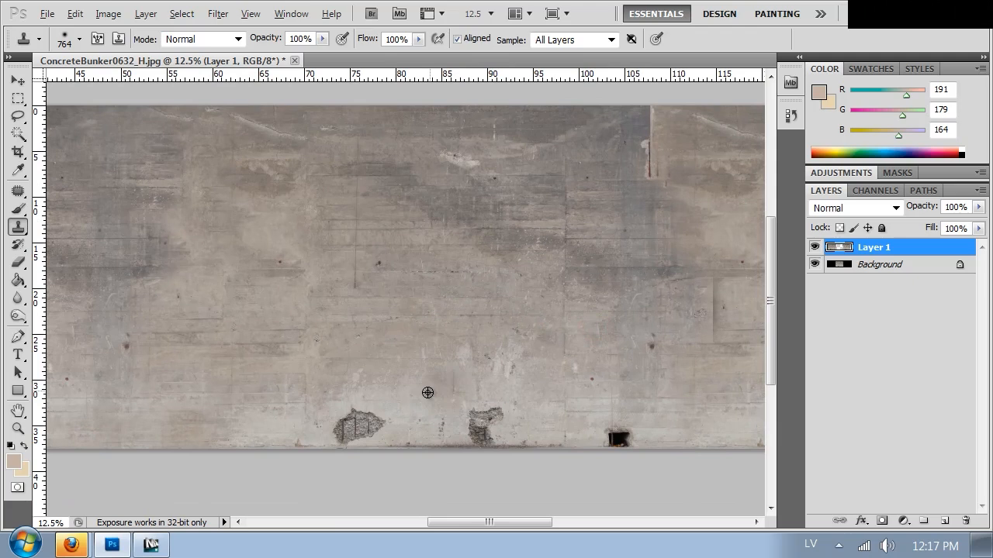
{"action": "left_click", "coordinate": [258, 429], "text": "alt"}
{"action": "left_click_drag", "start_coordinate": [357, 431], "coordinate": [381, 425]}
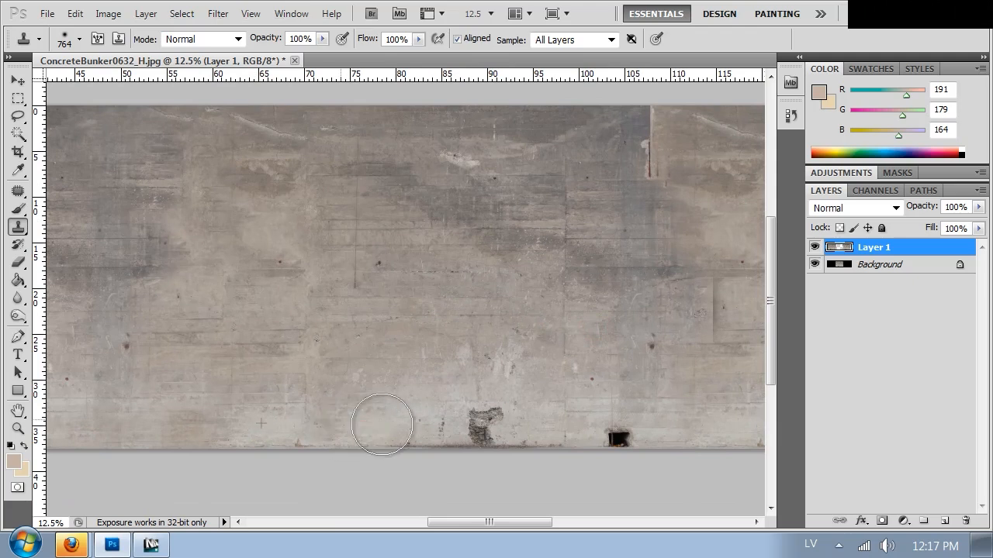
{"action": "left_click", "coordinate": [571, 419], "text": "alt"}
{"action": "left_click", "coordinate": [606, 430]}
{"action": "left_click_drag", "start_coordinate": [630, 320], "coordinate": [333, 326]}
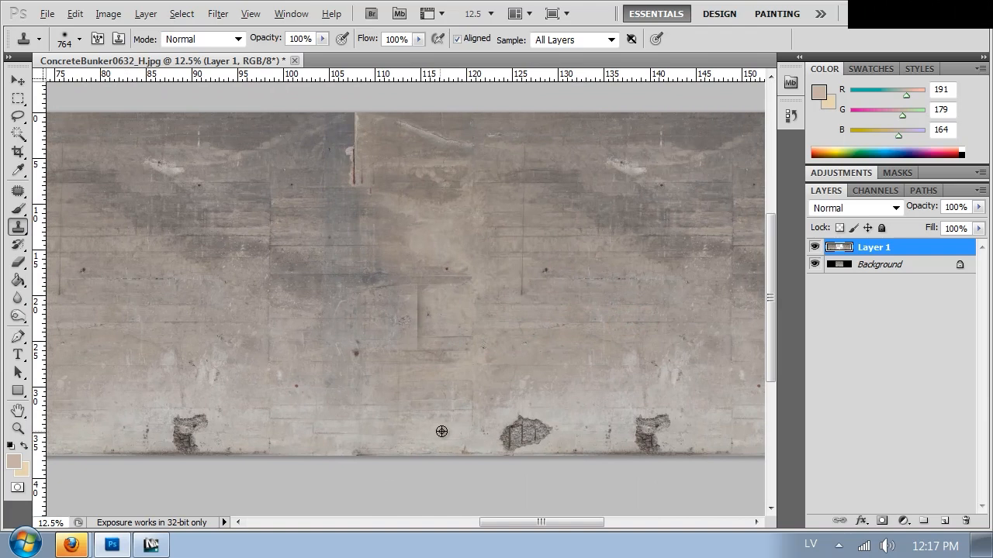
{"action": "left_click", "coordinate": [509, 432], "text": "alt"}
{"action": "left_click_drag", "start_coordinate": [492, 428], "coordinate": [522, 437]}
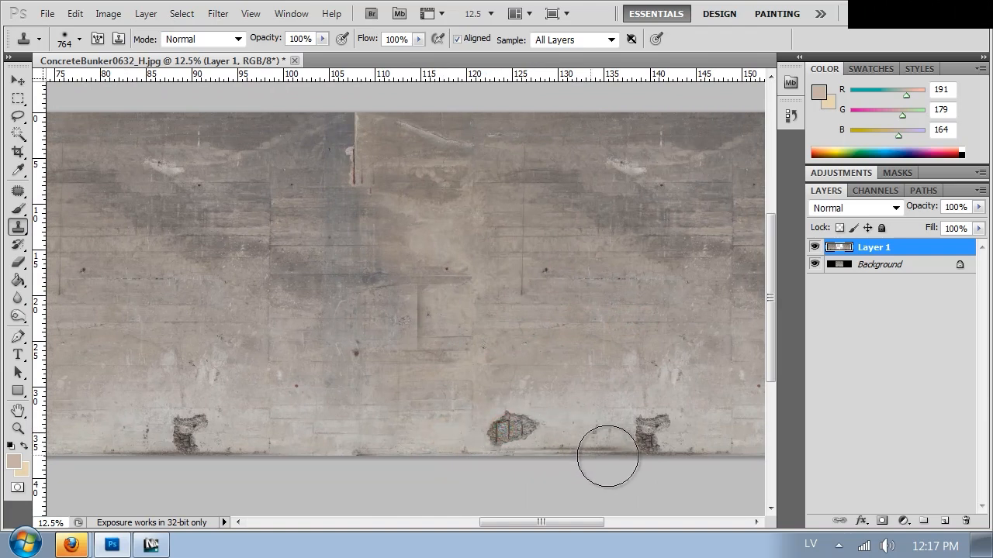
{"action": "left_click_drag", "start_coordinate": [607, 457], "coordinate": [772, 456]}
{"action": "left_click_drag", "start_coordinate": [653, 438], "coordinate": [607, 448]}
{"action": "key", "text": "ctrl+alt+z"}
{"action": "key", "text": "ctrl+alt+z"}
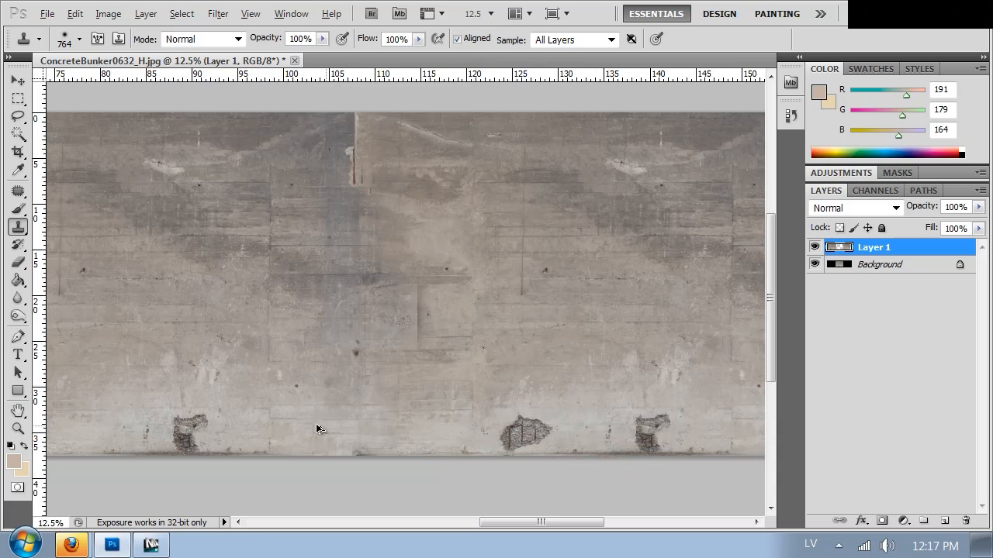
Clone out the smaller chipped patch and the black hole along the lower edge of the right copy.
{"action": "mouse_move", "coordinate": [629, 430]}
{"action": "left_mouse_down"}
{"action": "mouse_move", "coordinate": [665, 437]}
{"action": "mouse_move", "coordinate": [660, 427]}
{"action": "left_mouse_up"}
{"action": "left_click_drag", "start_coordinate": [615, 299], "coordinate": [475, 281]}
{"action": "left_click", "coordinate": [533, 393], "text": "alt"}
{"action": "left_click_drag", "start_coordinate": [622, 418], "coordinate": [658, 433]}
Clone concrete over the rebar remnant at the top of the right seam and the exposed rebar near the wall's right end.
{"action": "left_click_drag", "start_coordinate": [413, 221], "coordinate": [446, 258]}
{"action": "mouse_move", "coordinate": [242, 180]}
{"action": "left_mouse_down"}
{"action": "mouse_move", "coordinate": [234, 182]}
{"action": "mouse_move", "coordinate": [241, 133]}
{"action": "left_mouse_up"}
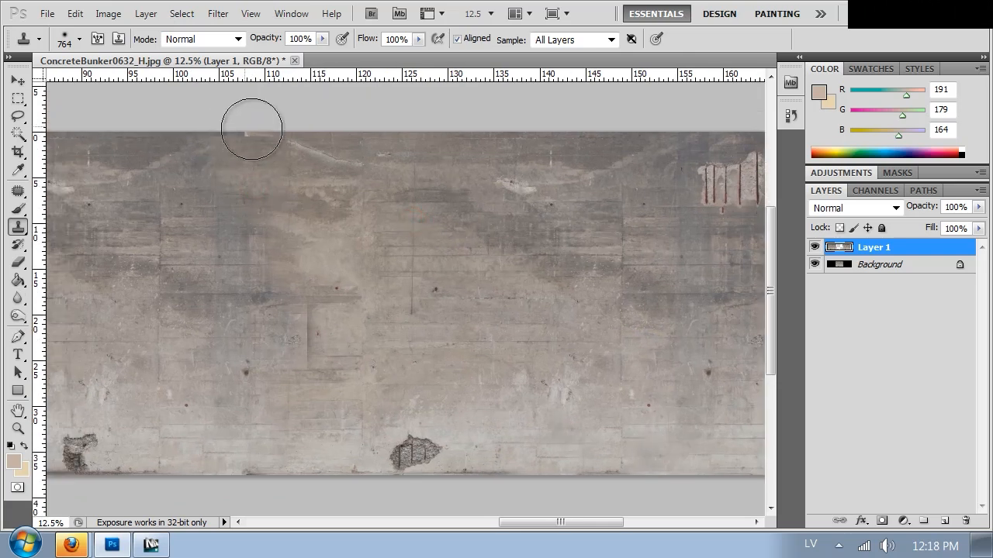
{"action": "left_click", "coordinate": [240, 137]}
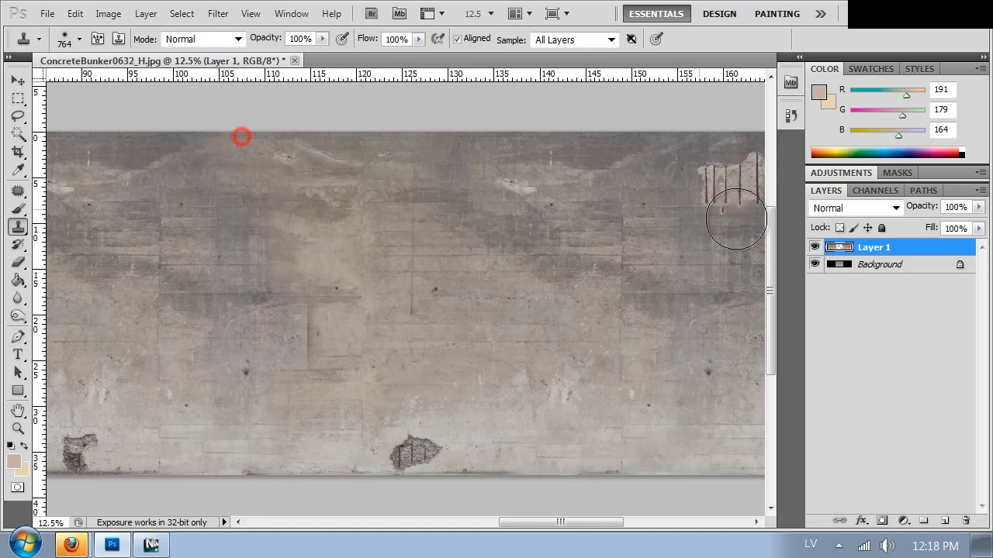
{"action": "left_click_drag", "start_coordinate": [633, 194], "coordinate": [539, 188]}
{"action": "mouse_move", "coordinate": [595, 179]}
{"action": "left_mouse_down"}
{"action": "mouse_move", "coordinate": [643, 188]}
{"action": "mouse_move", "coordinate": [685, 173]}
{"action": "mouse_move", "coordinate": [641, 169]}
{"action": "mouse_move", "coordinate": [695, 170]}
{"action": "left_mouse_up"}
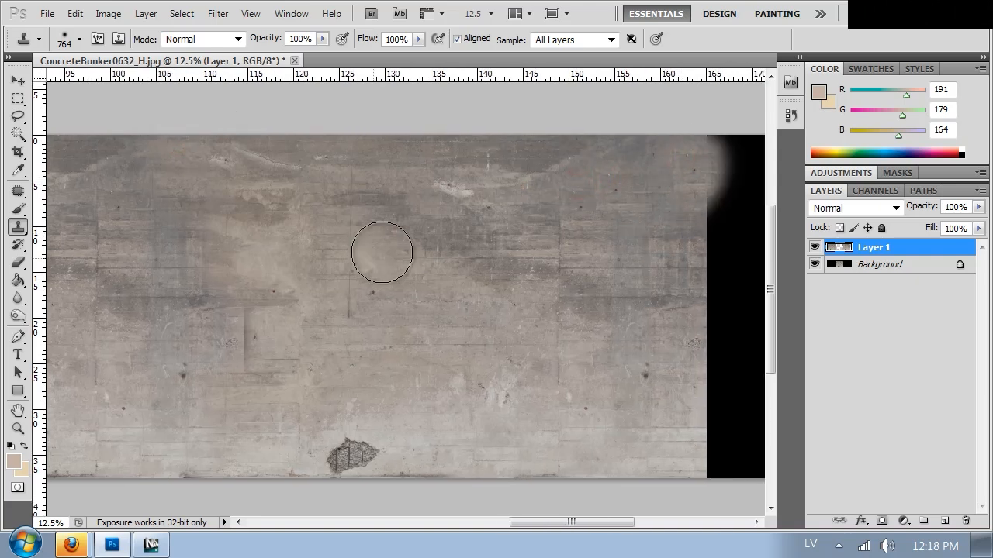
Crop the canvas to remove the black area and the uneven cloned edge at the right end of the wall.
{"action": "key", "text": "ctrl+minus"}
{"action": "key", "text": "ctrl+minus"}
{"action": "key", "text": "ctrl+minus"}
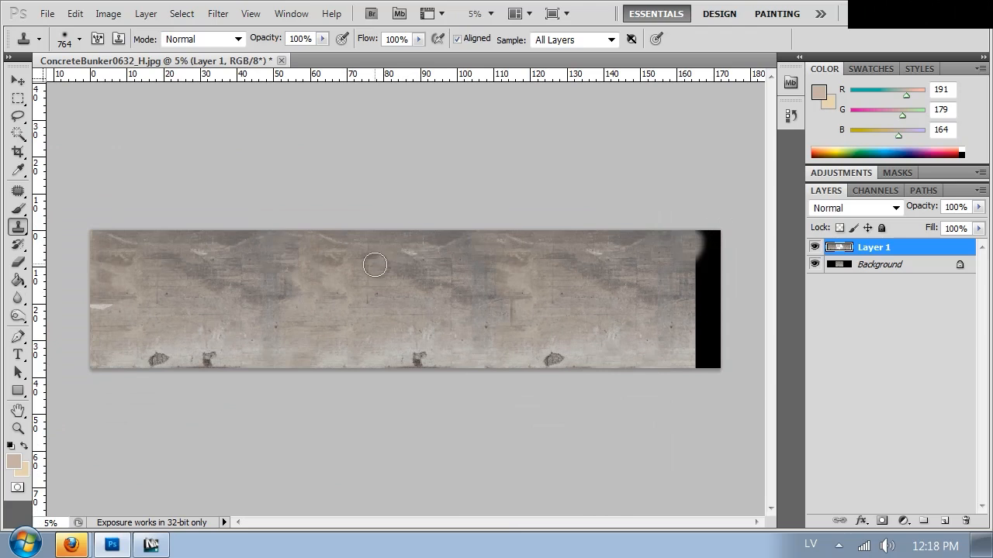
{"action": "key", "text": "c"}
{"action": "left_click_drag", "start_coordinate": [620, 432], "coordinate": [675, 419]}
{"action": "key", "text": "Return"}
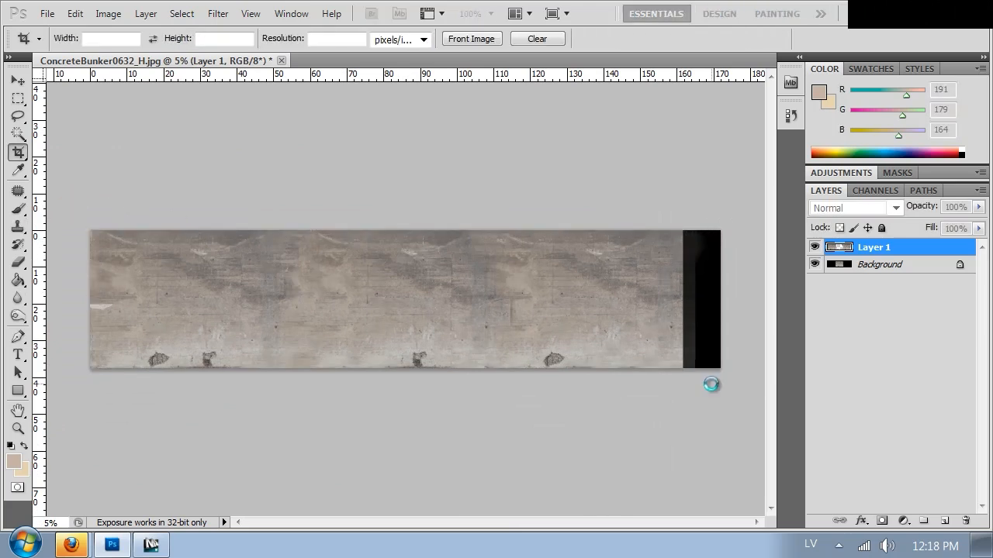
Clone clean concrete over the larger chipped patch and the dark marks beside it on the lower edge of the left copy.
{"action": "key", "text": "ctrl+plus"}
{"action": "key", "text": "ctrl+plus"}
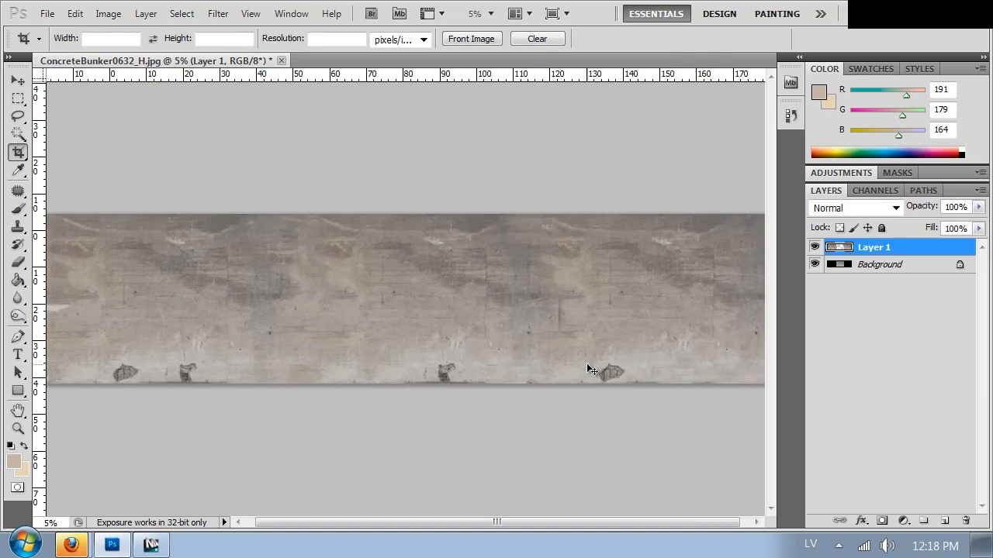
{"action": "left_click_drag", "start_coordinate": [153, 297], "coordinate": [413, 263]}
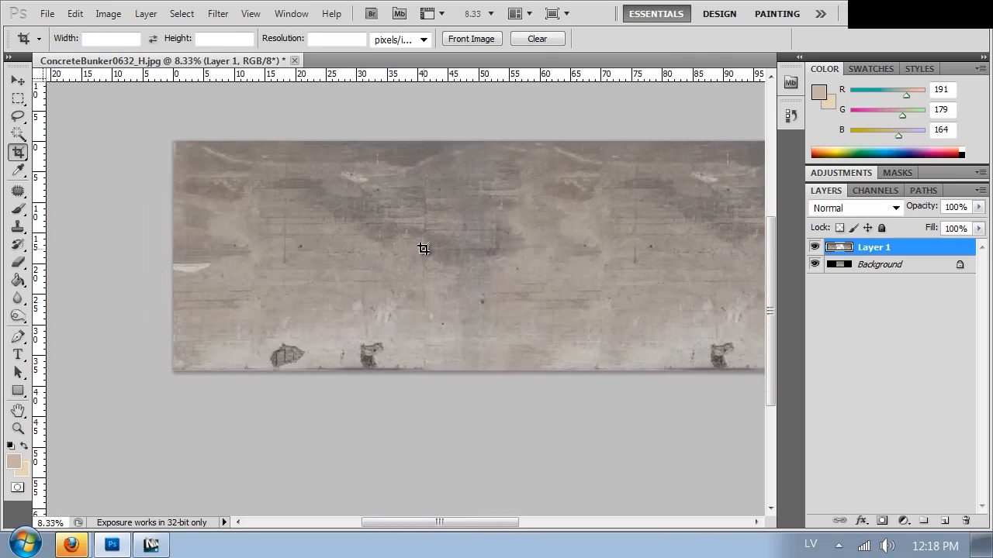
{"action": "key", "text": "ctrl+plus"}
{"action": "key", "text": "ctrl+plus"}
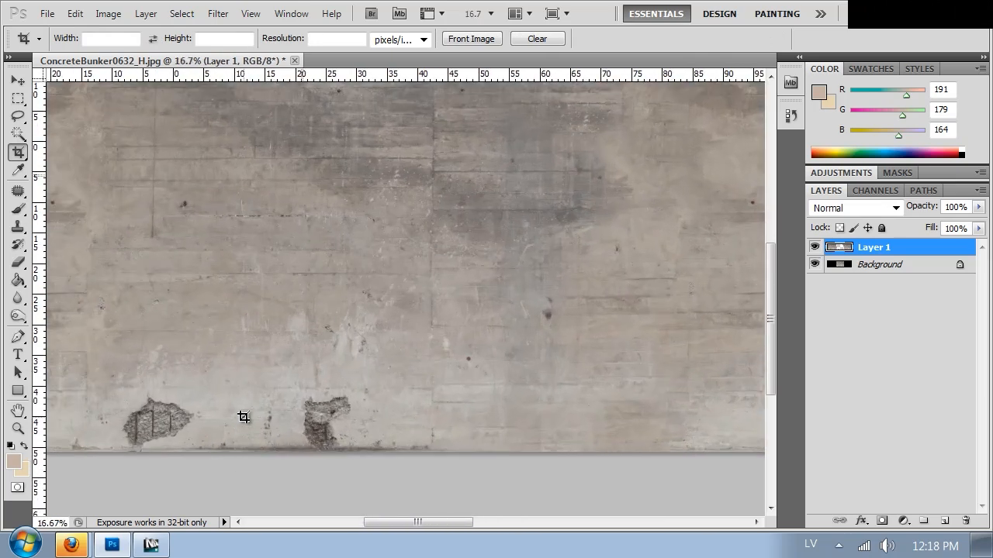
{"action": "key", "text": "s"}
{"action": "left_click", "coordinate": [242, 399], "text": "alt"}
{"action": "mouse_move", "coordinate": [163, 425]}
{"action": "left_mouse_down"}
{"action": "mouse_move", "coordinate": [131, 432]}
{"action": "mouse_move", "coordinate": [169, 412]}
{"action": "left_mouse_up"}
{"action": "left_click", "coordinate": [215, 412], "text": "alt"}
{"action": "left_click_drag", "start_coordinate": [98, 447], "coordinate": [70, 451]}
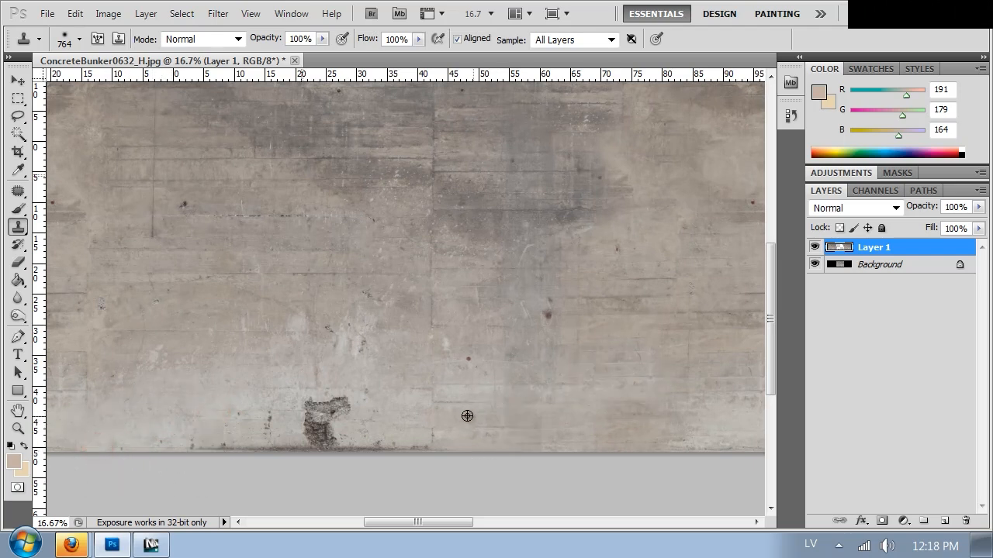
Reshape the remaining chipped patch in the left copy by cloning concrete over its upper part with a 145 px Clone Stamp.
{"action": "right_click", "coordinate": [479, 387]}
{"action": "left_click", "coordinate": [590, 361]}
{"action": "left_click", "coordinate": [377, 412], "text": "alt"}
{"action": "left_click_drag", "start_coordinate": [342, 422], "coordinate": [324, 404]}
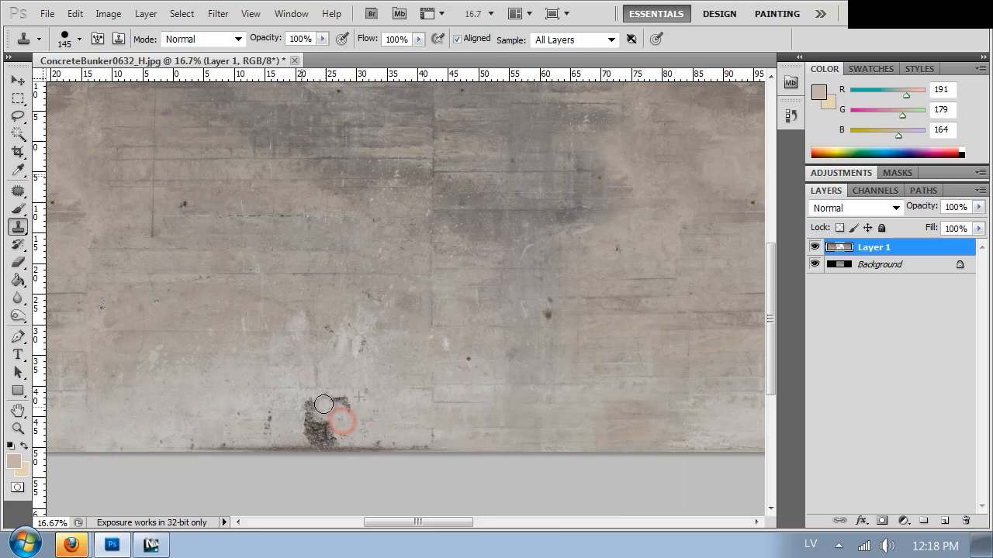
Clone partial chipped patches onto the lower edge of the right and middle copies, and trim the middle one with clean concrete.
{"action": "left_click_drag", "start_coordinate": [618, 343], "coordinate": [228, 326]}
{"action": "mouse_move", "coordinate": [425, 323]}
{"action": "left_mouse_down"}
{"action": "mouse_move", "coordinate": [159, 311]}
{"action": "mouse_move", "coordinate": [133, 321]}
{"action": "left_mouse_up"}
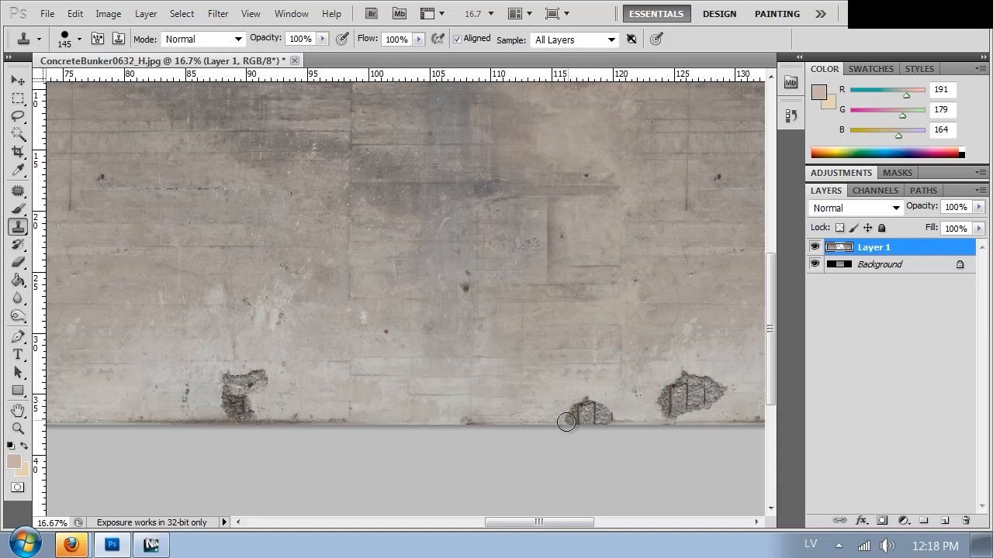
{"action": "left_click_drag", "start_coordinate": [419, 324], "coordinate": [662, 336]}
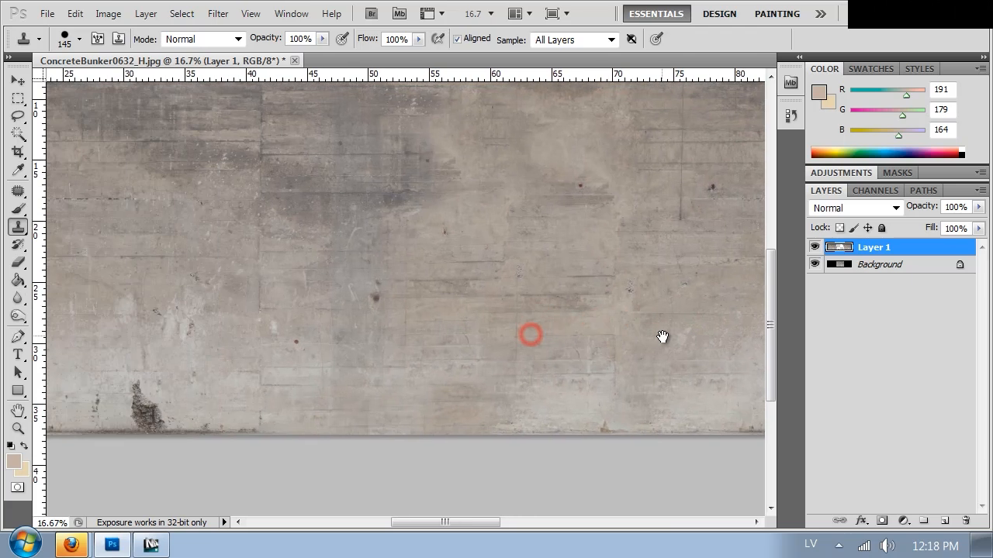
{"action": "left_click_drag", "start_coordinate": [463, 401], "coordinate": [209, 414]}
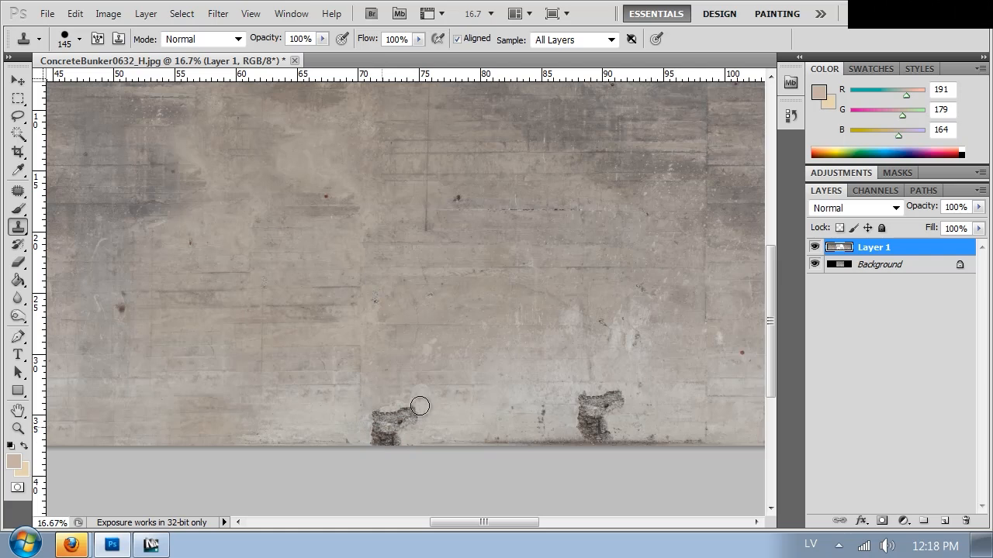
{"action": "left_click_drag", "start_coordinate": [413, 425], "coordinate": [396, 429]}
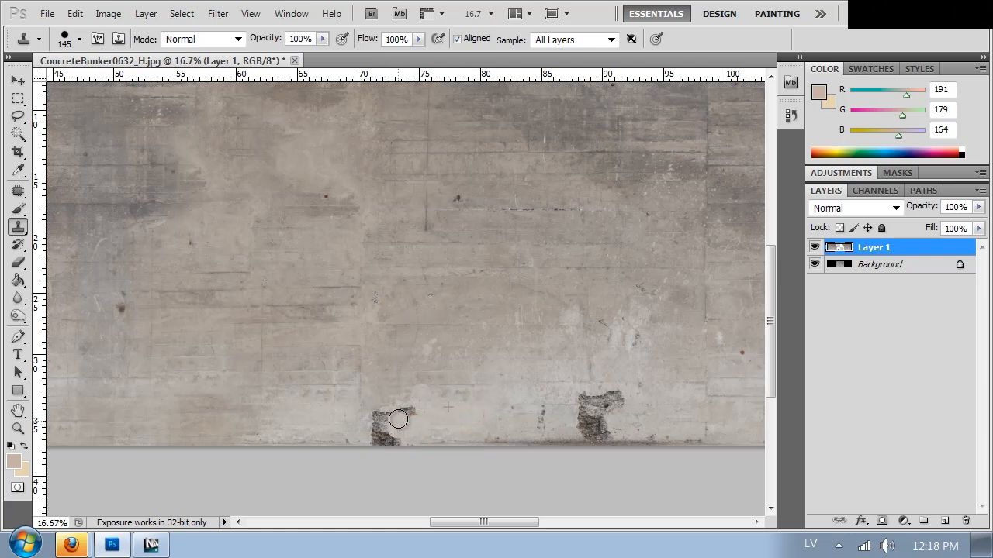
{"action": "left_click", "coordinate": [431, 398]}
{"action": "right_click", "coordinate": [494, 352]}
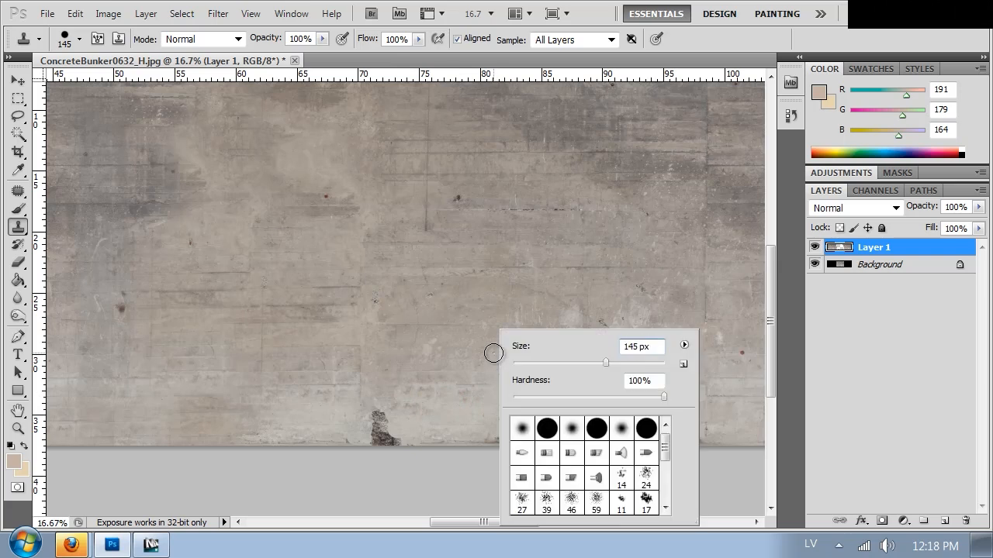
{"action": "left_click", "coordinate": [424, 369], "text": "alt"}
{"action": "left_click", "coordinate": [394, 390]}
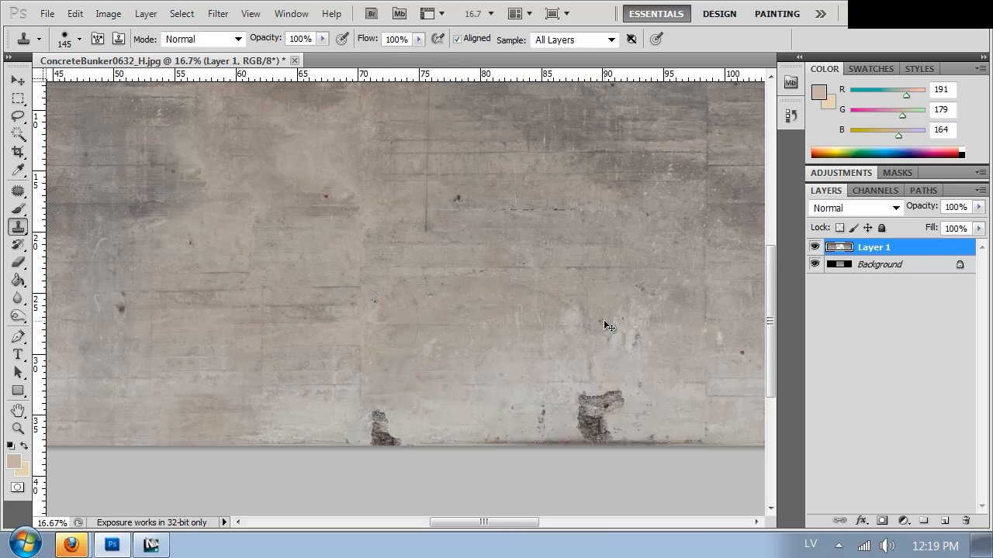
Look over the whole wall texture for remaining repetitions along its length.
{"action": "key", "text": "ctrl+minus"}
{"action": "key", "text": "ctrl+minus"}
{"action": "key", "text": "ctrl+minus"}
{"action": "key", "text": "ctrl+minus"}
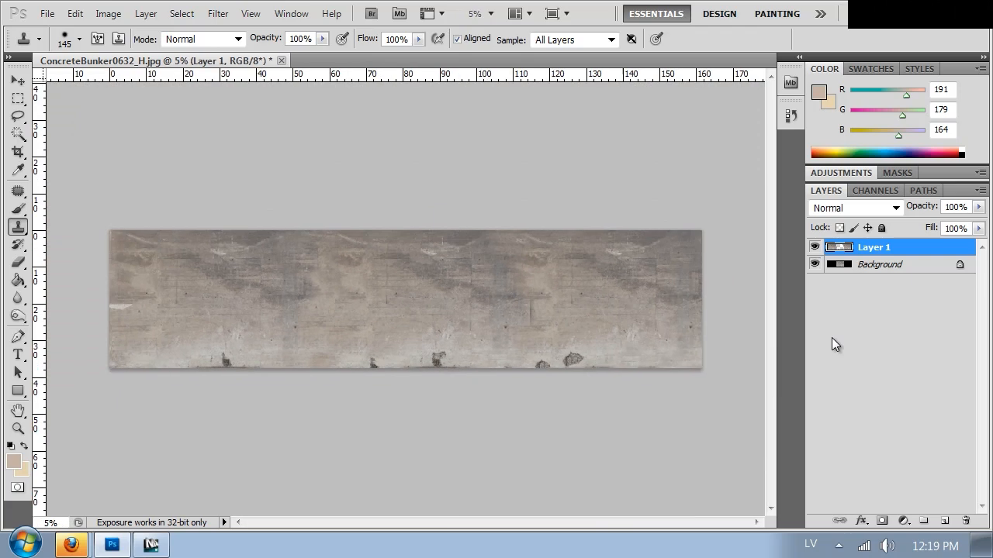
{"action": "key", "text": "ctrl+plus"}
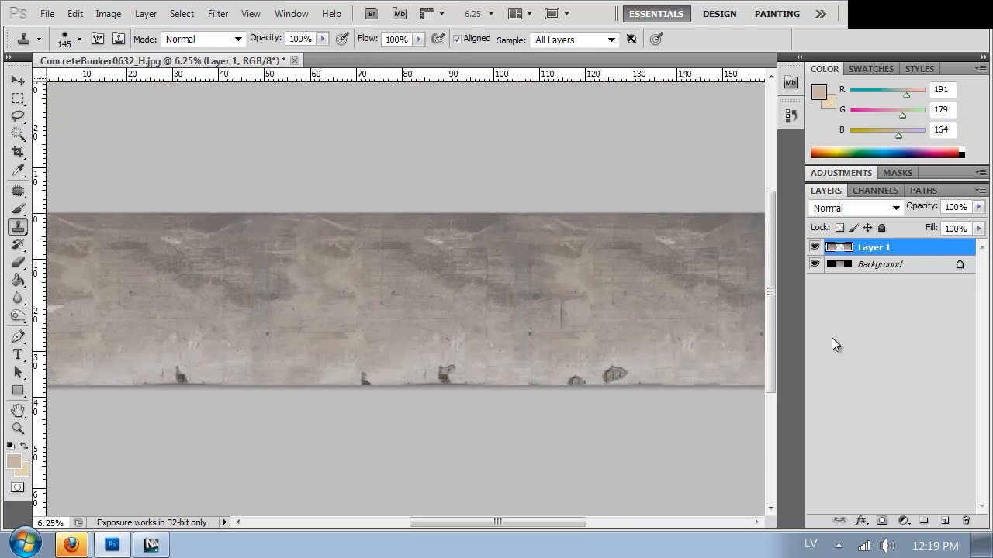
{"action": "key", "text": "ctrl+plus"}
{"action": "key", "text": "ctrl+minus"}
{"action": "key", "text": "ctrl+minus"}
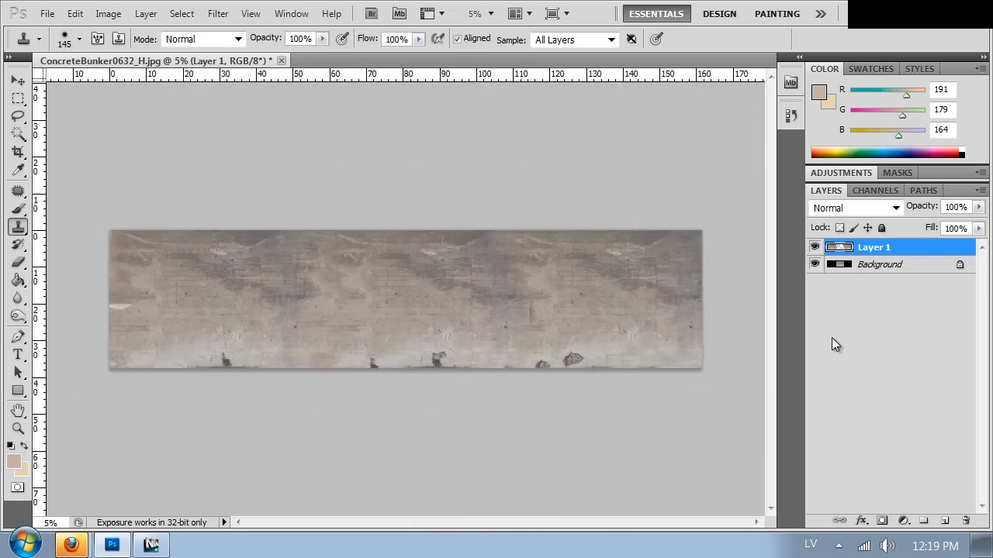
{"action": "left_click", "coordinate": [218, 14]}
{"action": "mouse_move", "coordinate": [411, 396]}
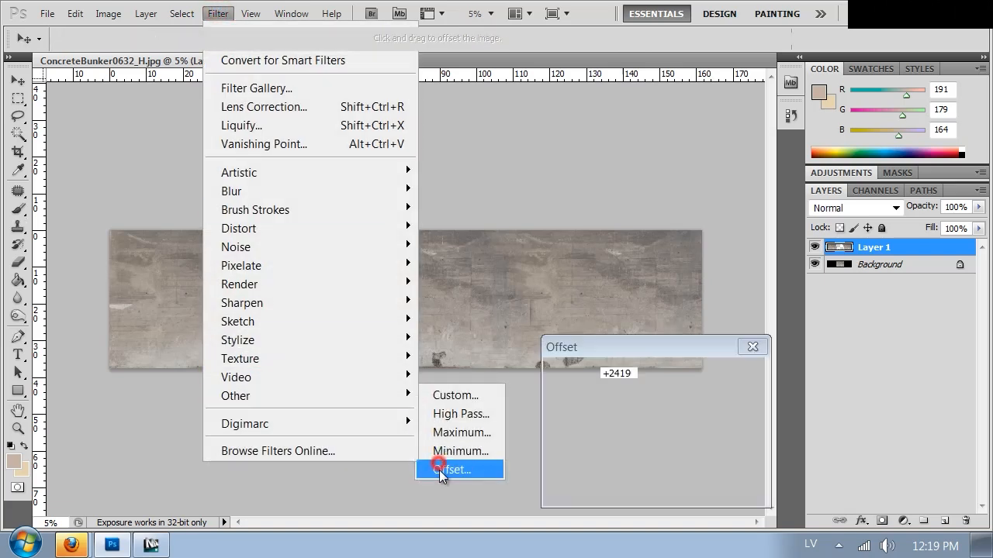
{"action": "left_click", "coordinate": [450, 470]}
{"action": "left_click", "coordinate": [737, 397]}
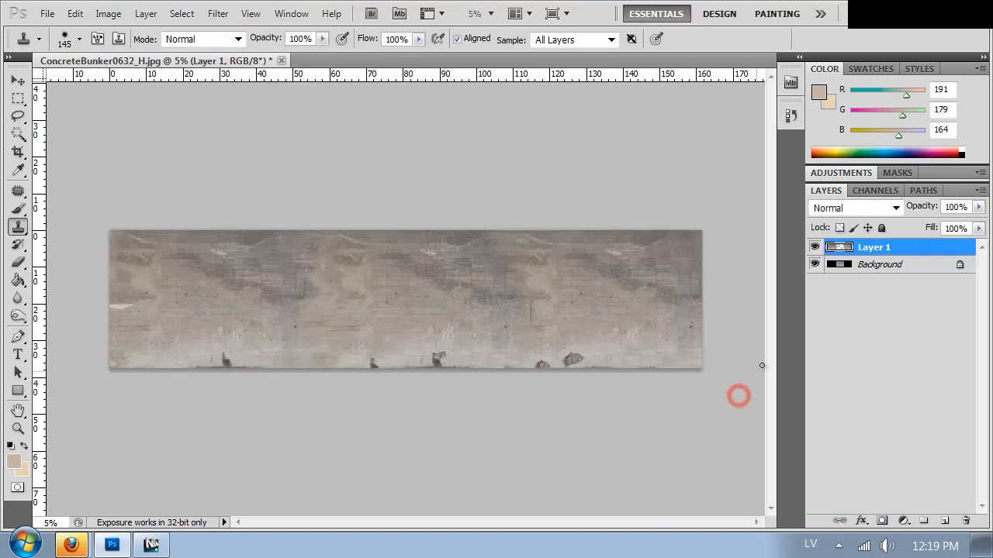
Merge the wall layers, duplicate the whole image onto a new layer, and offset it +7887 pixels horizontally with wrap around.
{"action": "key", "text": "ctrl+e"}
{"action": "key", "text": "ctrl+a"}
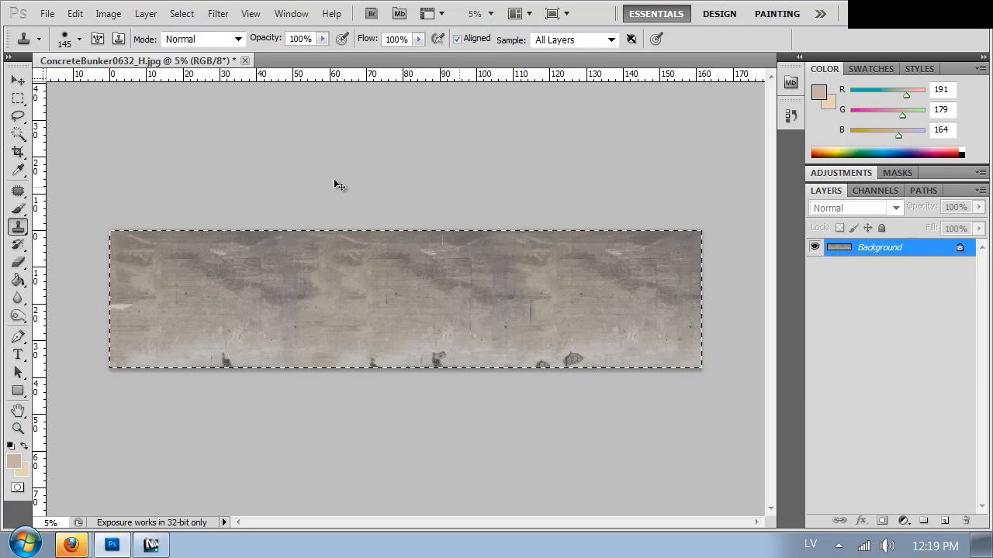
{"action": "key", "text": "ctrl+j"}
{"action": "left_click", "coordinate": [218, 13]}
{"action": "left_click", "coordinate": [377, 400]}
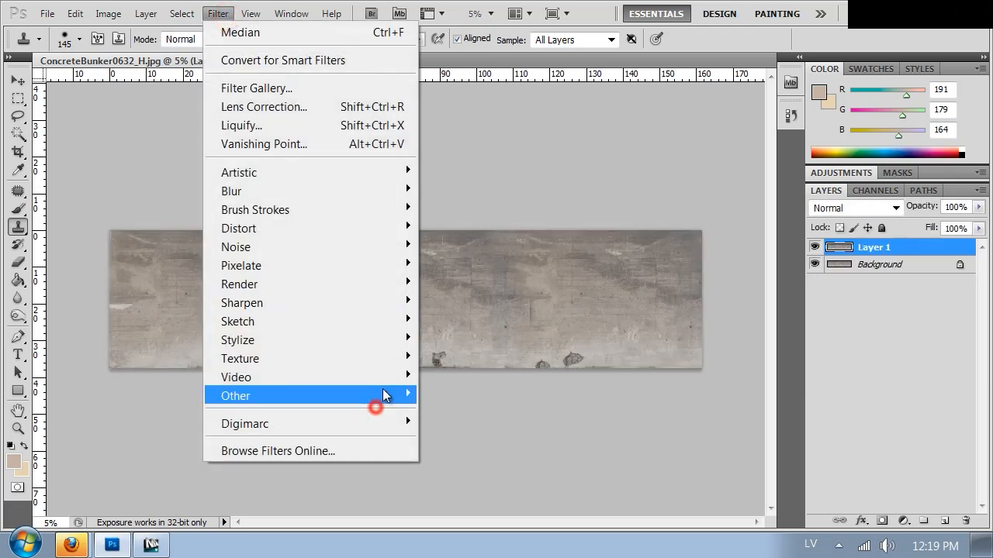
{"action": "left_click", "coordinate": [474, 468]}
{"action": "left_click", "coordinate": [641, 391]}
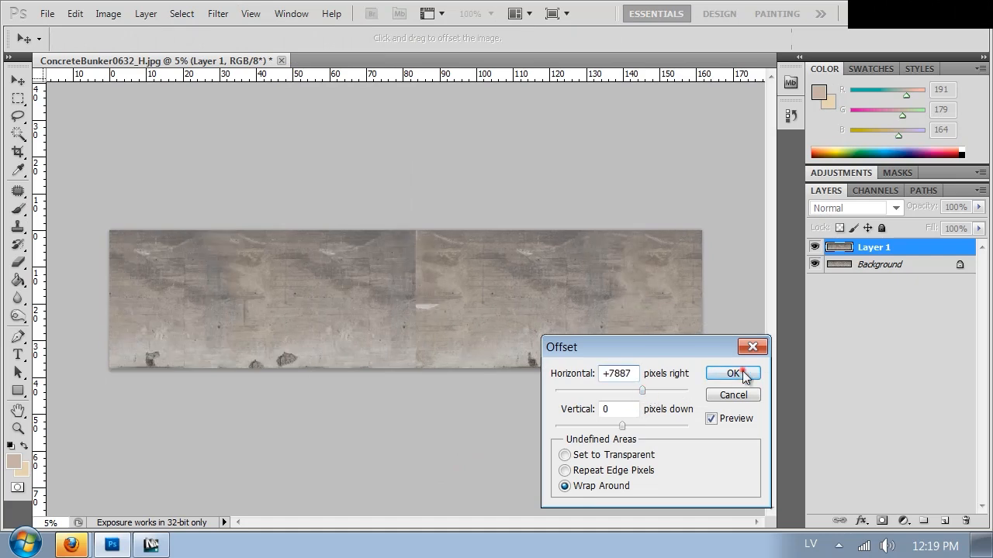
{"action": "left_click", "coordinate": [741, 373]}
Clone concrete over the lower half of the central vertical seam and the white patch beside it with a 401 px Clone Stamp.
{"action": "key", "text": "s"}
{"action": "key", "text": "ctrl+plus"}
{"action": "key", "text": "ctrl+plus"}
{"action": "key", "text": "ctrl+plus"}
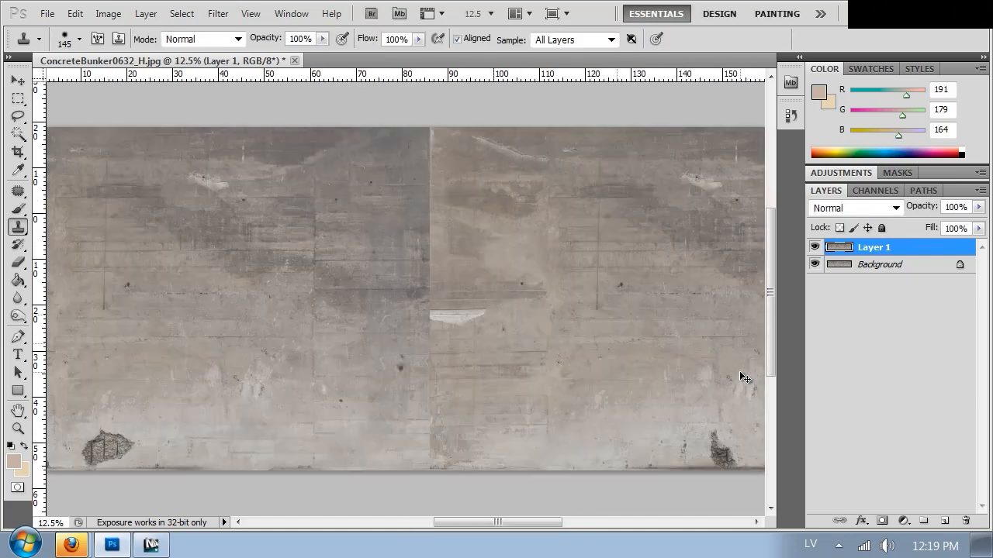
{"action": "right_click", "coordinate": [590, 408]}
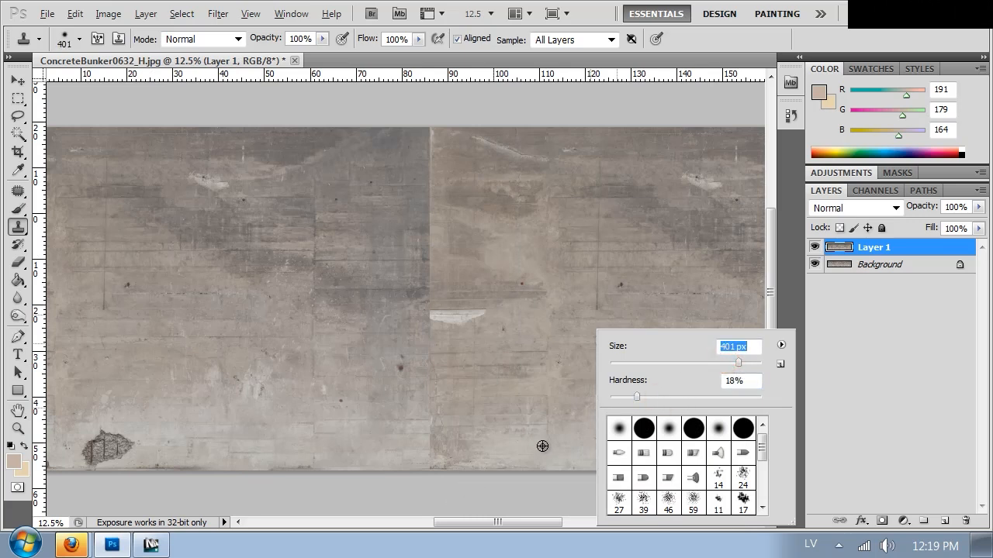
{"action": "left_click", "coordinate": [577, 439]}
{"action": "left_click", "coordinate": [421, 452]}
{"action": "mouse_move", "coordinate": [427, 337]}
{"action": "left_mouse_down"}
{"action": "mouse_move", "coordinate": [408, 310]}
{"action": "mouse_move", "coordinate": [425, 304]}
{"action": "mouse_move", "coordinate": [432, 284]}
{"action": "mouse_move", "coordinate": [442, 310]}
{"action": "mouse_move", "coordinate": [489, 317]}
{"action": "left_mouse_up"}
Clone concrete over the upper half of the central seam up to the wall's top edge, blending the dark and light areas.
{"action": "left_click", "coordinate": [517, 278], "text": "alt"}
{"action": "mouse_move", "coordinate": [427, 282]}
{"action": "left_mouse_down"}
{"action": "mouse_move", "coordinate": [421, 196]}
{"action": "mouse_move", "coordinate": [418, 245]}
{"action": "mouse_move", "coordinate": [439, 246]}
{"action": "mouse_move", "coordinate": [442, 285]}
{"action": "mouse_move", "coordinate": [423, 276]}
{"action": "mouse_move", "coordinate": [432, 194]}
{"action": "mouse_move", "coordinate": [421, 122]}
{"action": "left_mouse_up"}
{"action": "left_click", "coordinate": [346, 260], "text": "alt"}
{"action": "left_click", "coordinate": [432, 148]}
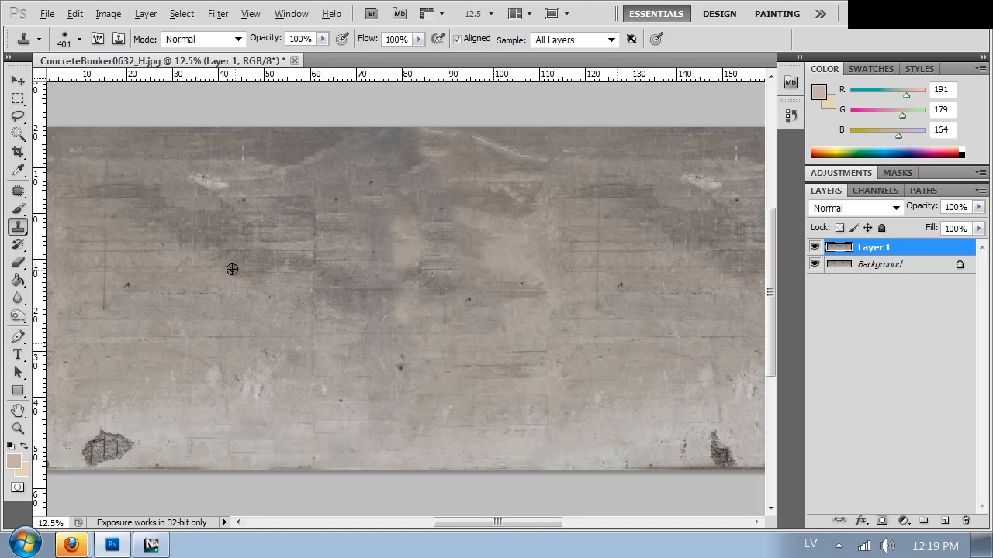
{"action": "mouse_move", "coordinate": [401, 235]}
{"action": "left_mouse_down"}
{"action": "mouse_move", "coordinate": [421, 195]}
{"action": "mouse_move", "coordinate": [415, 277]}
{"action": "left_mouse_up"}
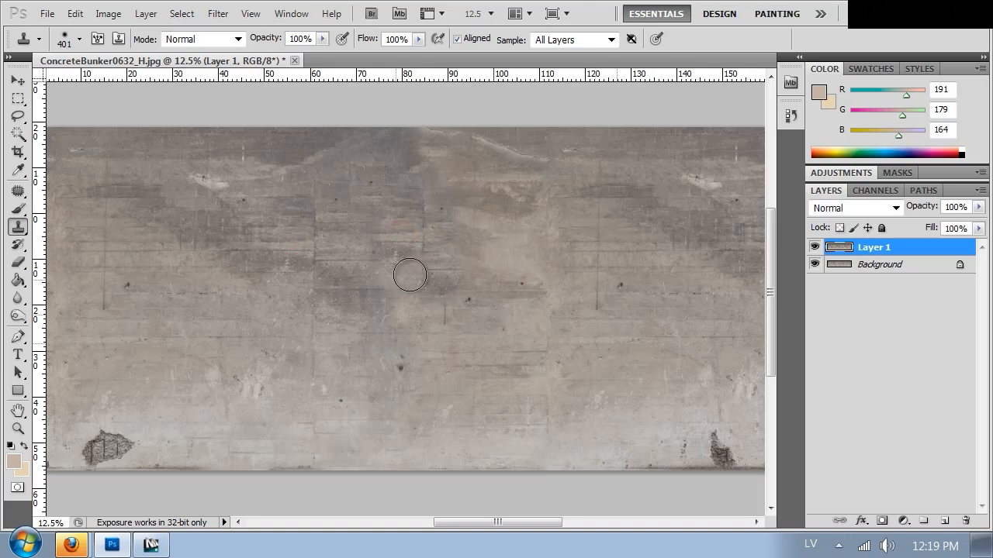
{"action": "left_click_drag", "start_coordinate": [691, 331], "coordinate": [468, 359]}
{"action": "key", "text": "ctrl+minus"}
{"action": "key", "text": "ctrl+minus"}
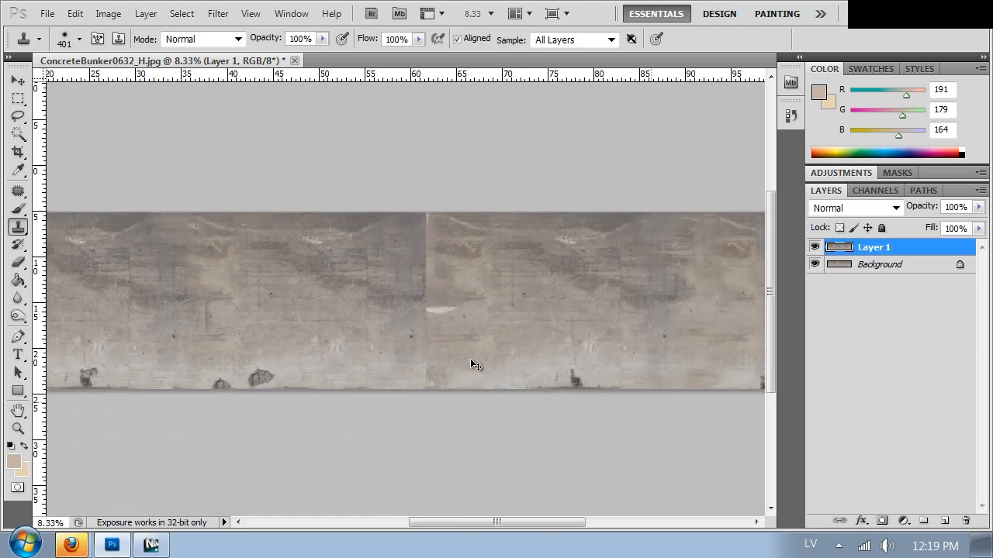
{"action": "key", "text": "ctrl+minus"}
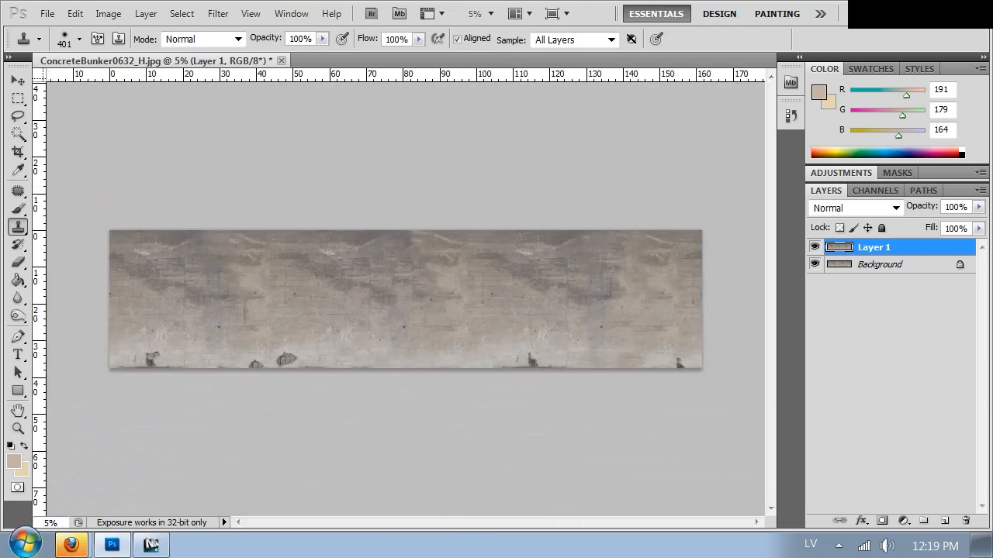
Switch to Firefox and look back through the CG Textures results for concrete wall.
{"action": "left_click", "coordinate": [76, 554]}
{"action": "left_click", "coordinate": [100, 487]}
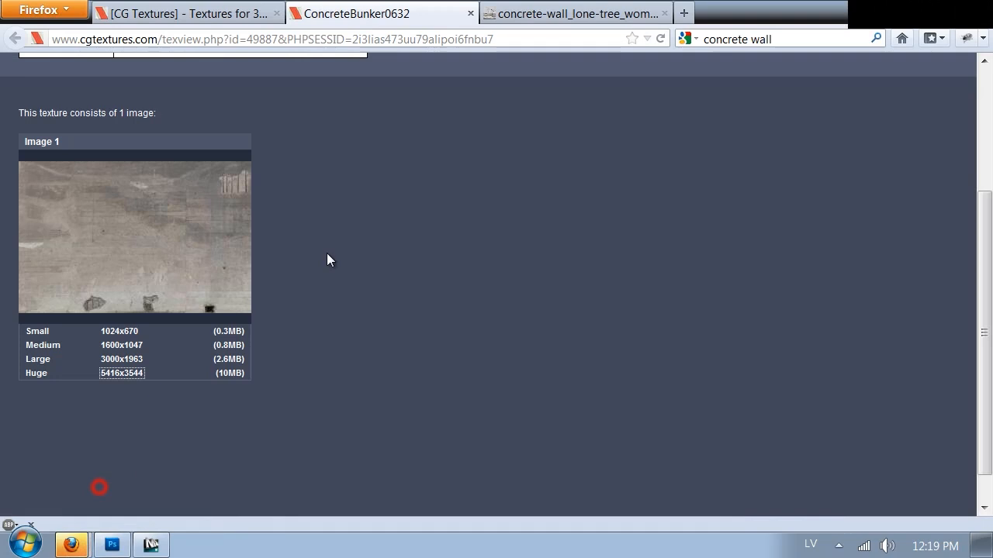
{"action": "left_click", "coordinate": [268, 13]}
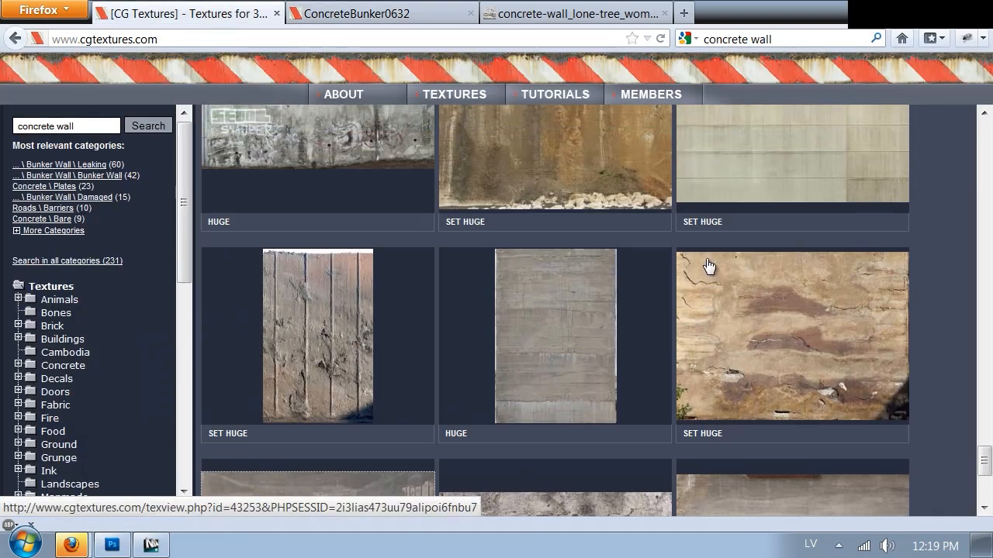
{"action": "scroll", "coordinate": [708, 266], "scroll_direction": "up", "scroll_amount": 5}
{"action": "left_click", "coordinate": [11, 40]}
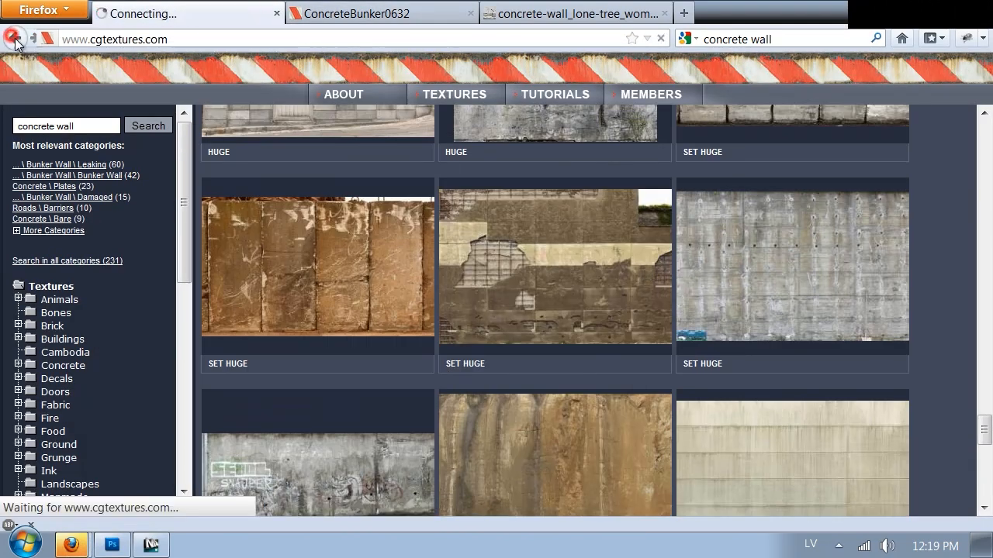
{"action": "scroll", "coordinate": [880, 340], "scroll_direction": "up", "scroll_amount": 4}
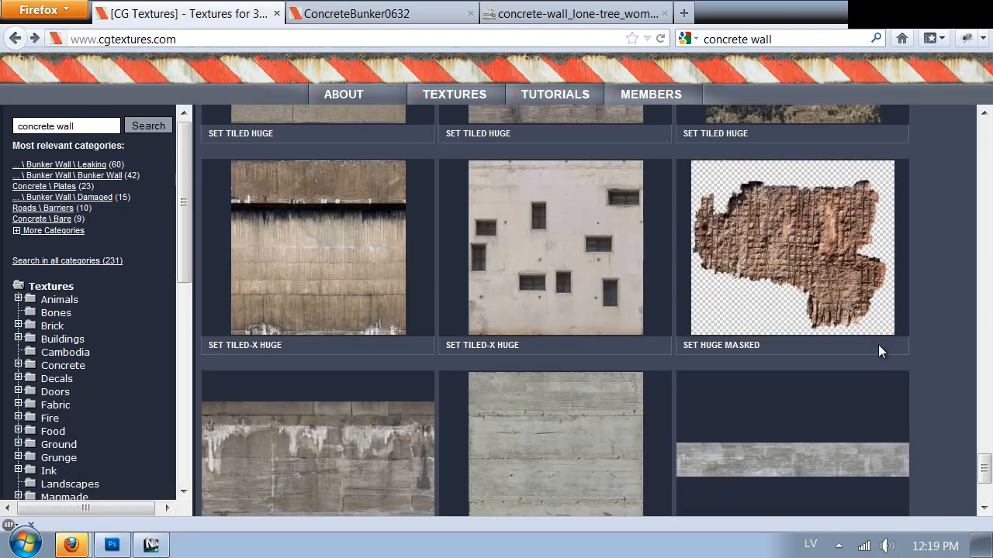
{"action": "scroll", "coordinate": [879, 340], "scroll_direction": "up", "scroll_amount": 5}
{"action": "scroll", "coordinate": [875, 350], "scroll_direction": "down", "scroll_amount": 7}
{"action": "scroll", "coordinate": [873, 355], "scroll_direction": "up", "scroll_amount": 7}
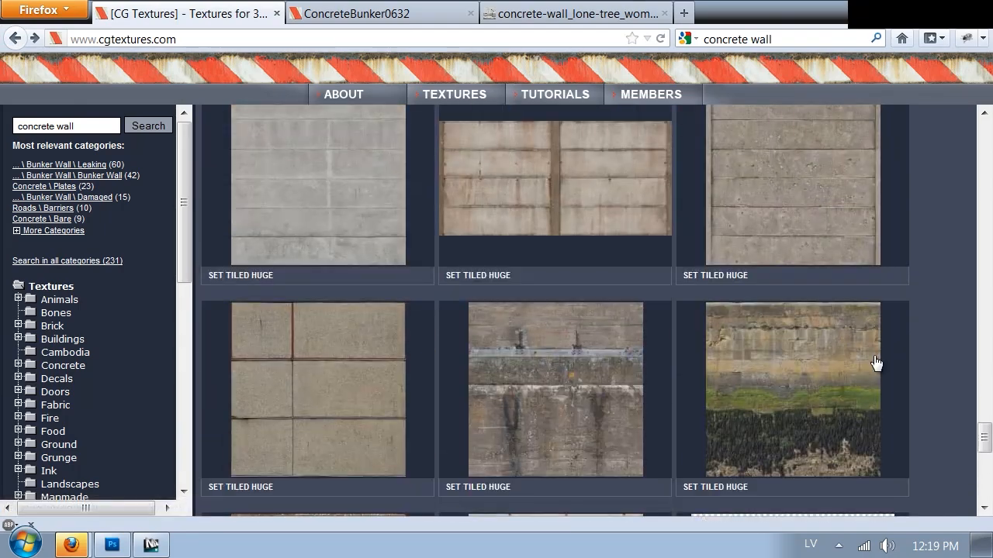
{"action": "scroll", "coordinate": [873, 355], "scroll_direction": "up", "scroll_amount": 20}
Return to the CG Textures results for concrete and look through the first two pages for leaking decals.
{"action": "left_click", "coordinate": [16, 39]}
{"action": "scroll", "coordinate": [523, 223], "scroll_direction": "down", "scroll_amount": 5}
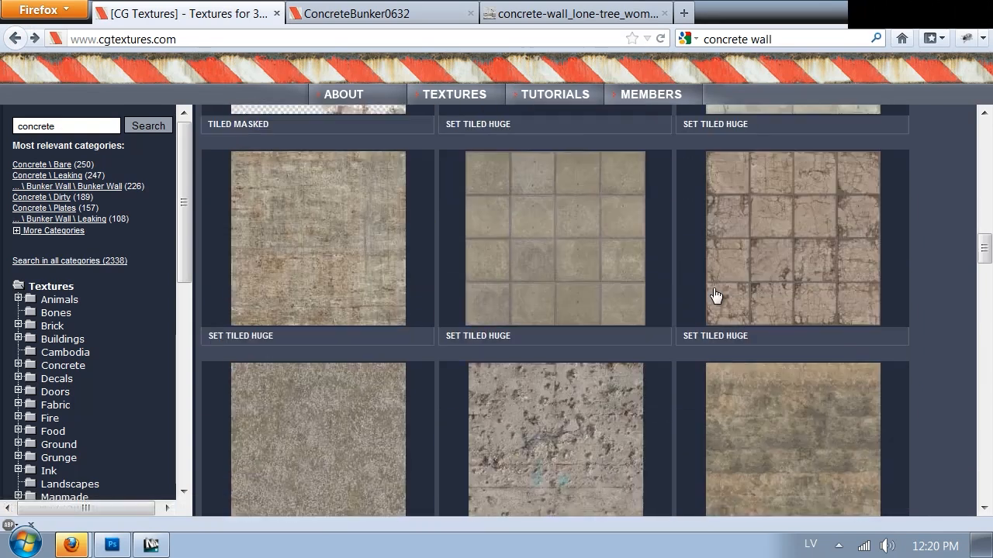
{"action": "scroll", "coordinate": [876, 298], "scroll_direction": "down", "scroll_amount": 15}
{"action": "scroll", "coordinate": [878, 303], "scroll_direction": "down", "scroll_amount": 6}
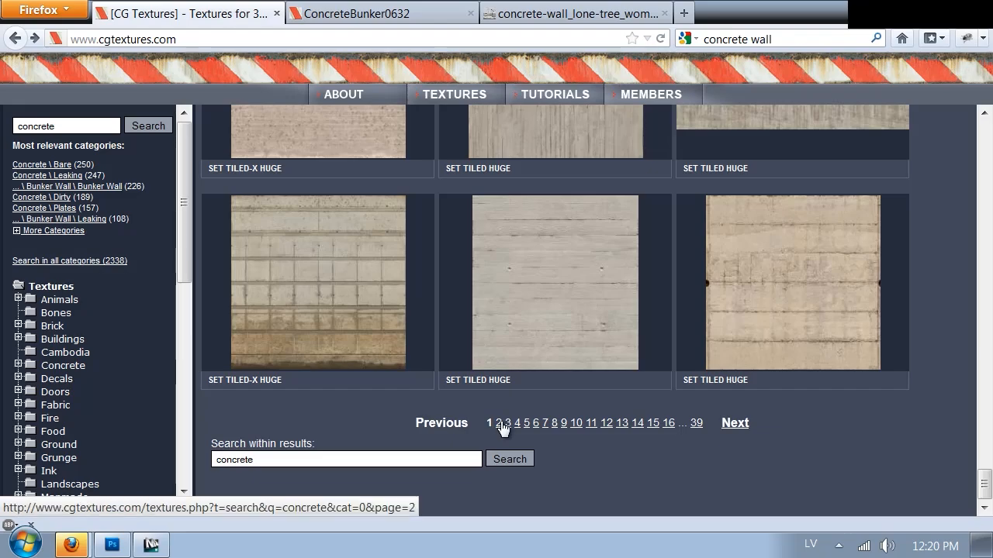
{"action": "left_click", "coordinate": [501, 424]}
{"action": "scroll", "coordinate": [964, 209], "scroll_direction": "down", "scroll_amount": 1}
{"action": "left_click_drag", "start_coordinate": [984, 140], "coordinate": [981, 467]}
{"action": "scroll", "coordinate": [552, 406], "scroll_direction": "down", "scroll_amount": 2}
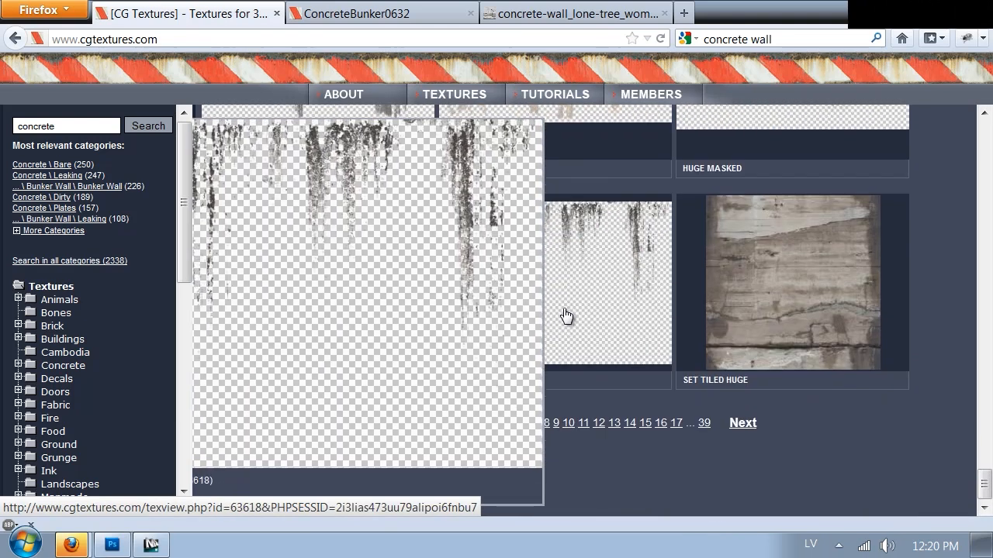
Open the DecalsLeaking0236 and DecalsLeaking0239 texture pages in new tabs.
{"action": "middle_click", "coordinate": [567, 314]}
{"action": "scroll", "coordinate": [705, 380], "scroll_direction": "up", "scroll_amount": 3}
{"action": "middle_click", "coordinate": [867, 345]}
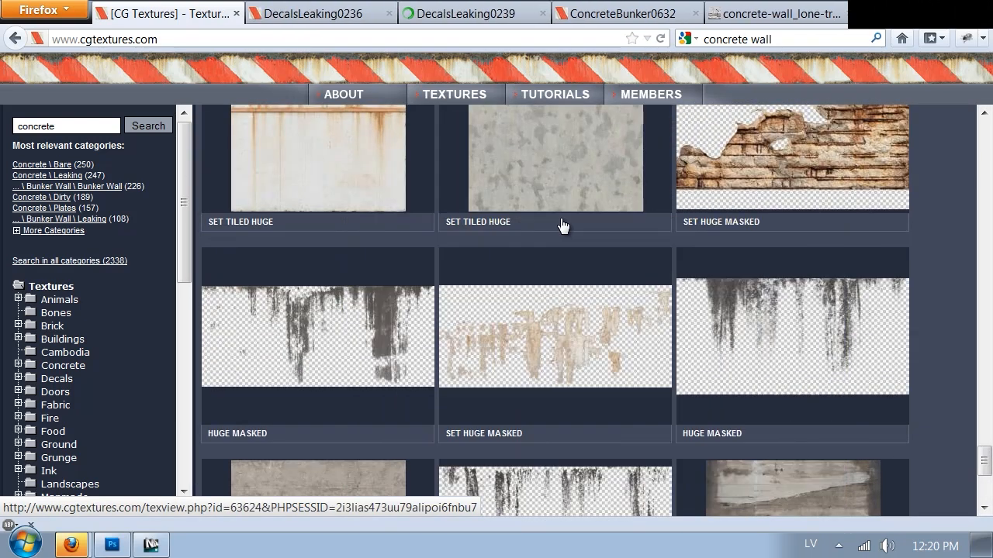
Open the Huge alpha-masked image of DecalsLeaking0236 in IrfanView, and close the viewer.
{"action": "left_click", "coordinate": [329, 14]}
{"action": "scroll", "coordinate": [402, 299], "scroll_direction": "down", "scroll_amount": 2}
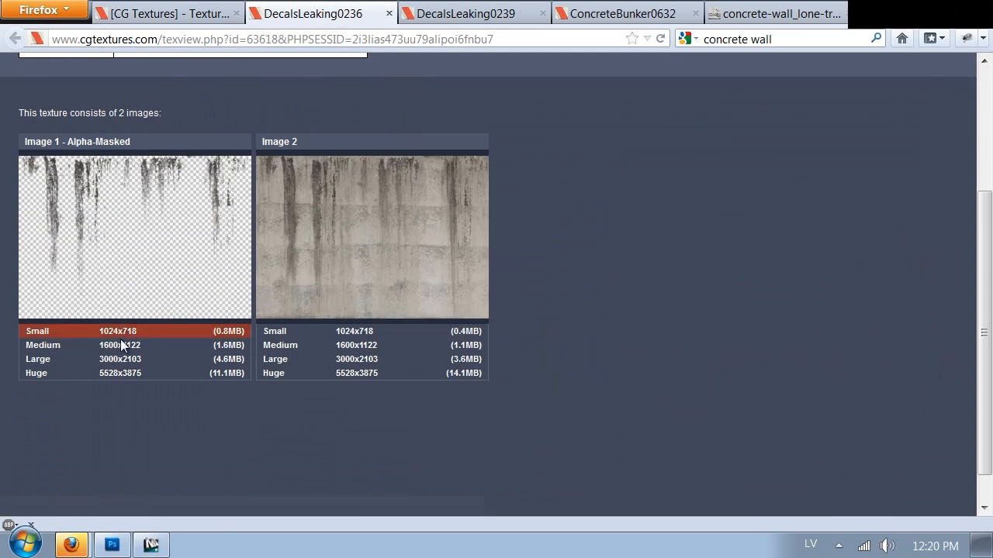
{"action": "left_click", "coordinate": [29, 375]}
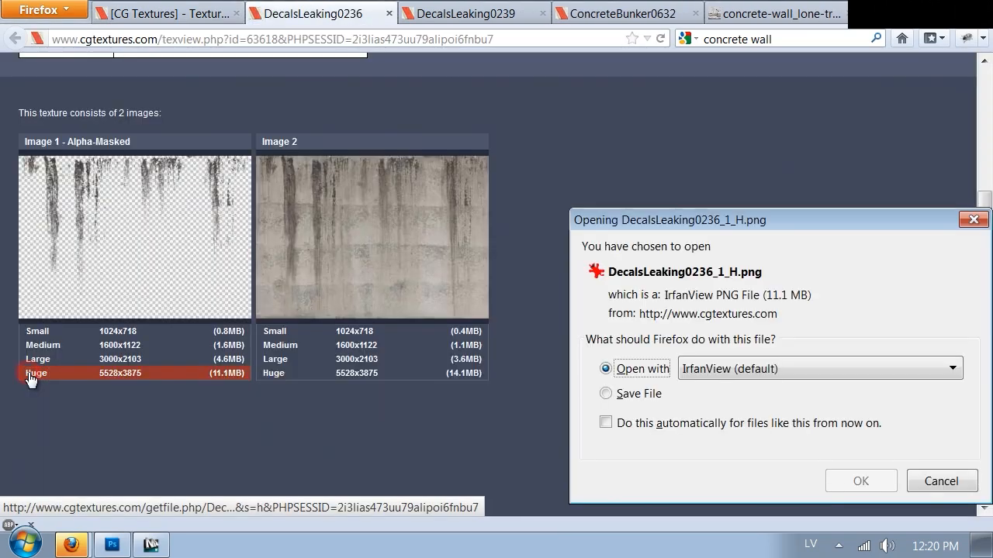
{"action": "left_click", "coordinate": [861, 481]}
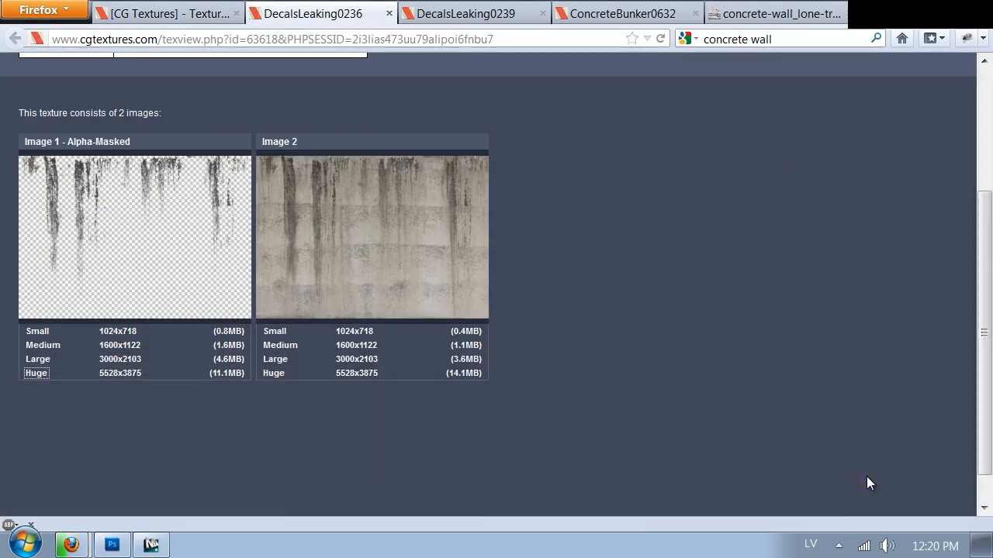
{"action": "left_click", "coordinate": [458, 13]}
{"action": "scroll", "coordinate": [281, 336], "scroll_direction": "down", "scroll_amount": 3}
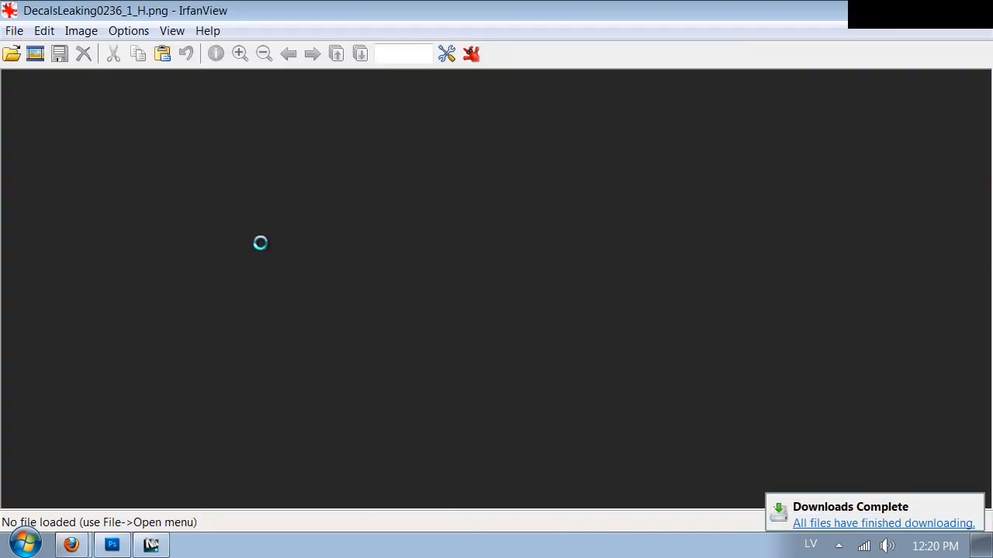
{"action": "left_click", "coordinate": [977, 7]}
Download the Huge alpha-masked image of DecalsLeaking0236 and open it with Adobe Photoshop CS5.1.
{"action": "left_click", "coordinate": [306, 13]}
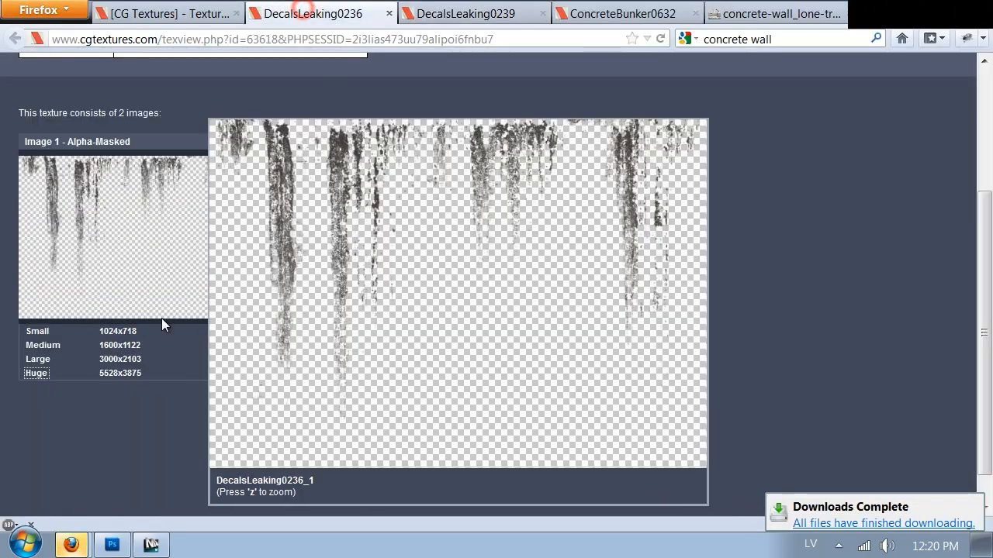
{"action": "left_click", "coordinate": [38, 373]}
{"action": "left_click", "coordinate": [785, 370]}
{"action": "left_click", "coordinate": [712, 416]}
{"action": "left_click", "coordinate": [708, 444]}
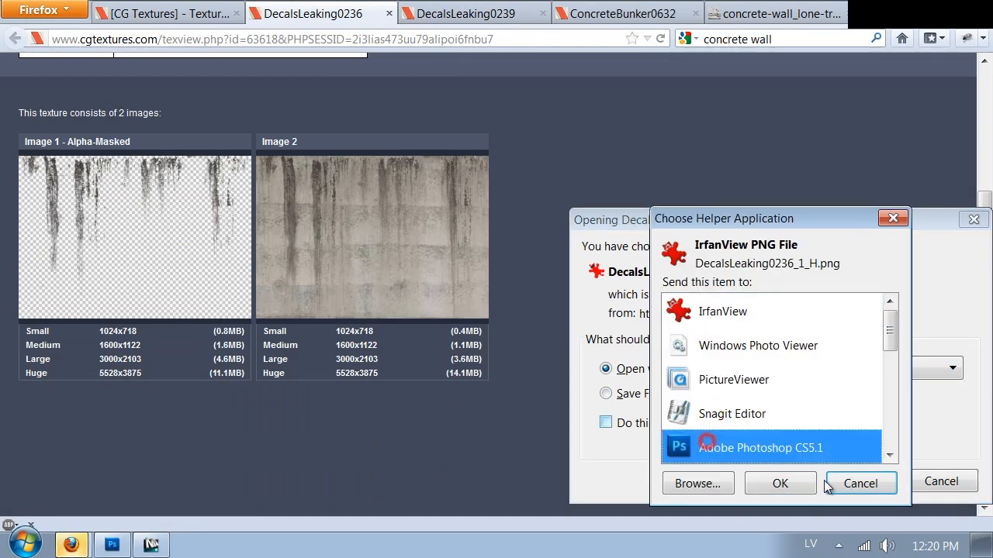
{"action": "left_click", "coordinate": [804, 491]}
{"action": "left_click", "coordinate": [851, 482]}
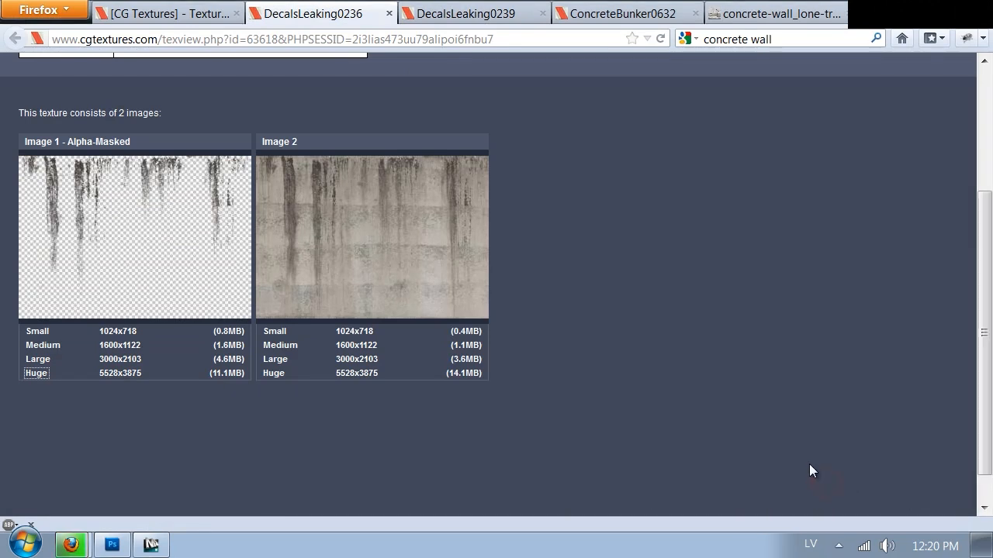
Copy the entire leak decal and paste it into the ConcreteBunker0632_H.jpg document.
{"action": "key", "text": "ctrl+a"}
{"action": "key", "text": "ctrl+c"}
{"action": "key", "text": "ctrl+Tab"}
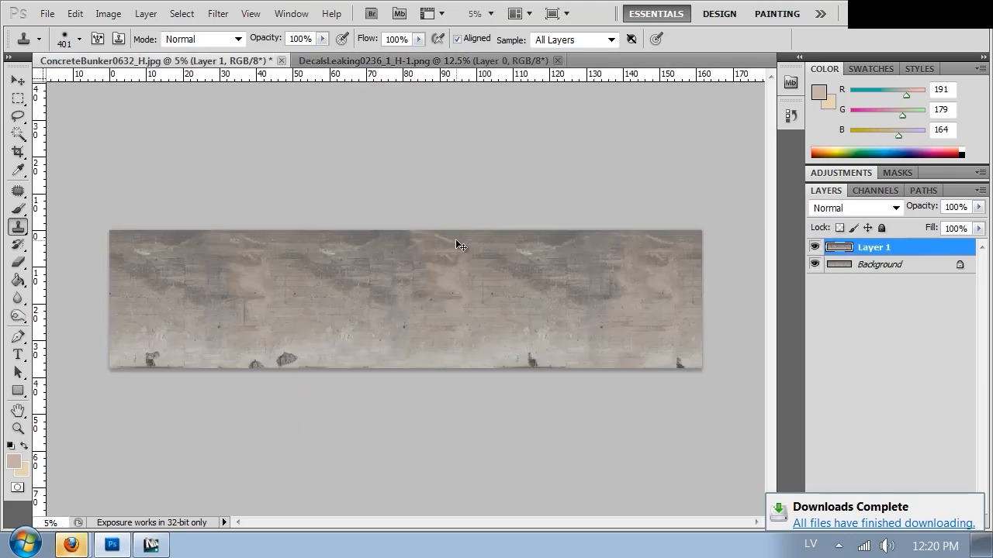
{"action": "key", "text": "ctrl+v"}
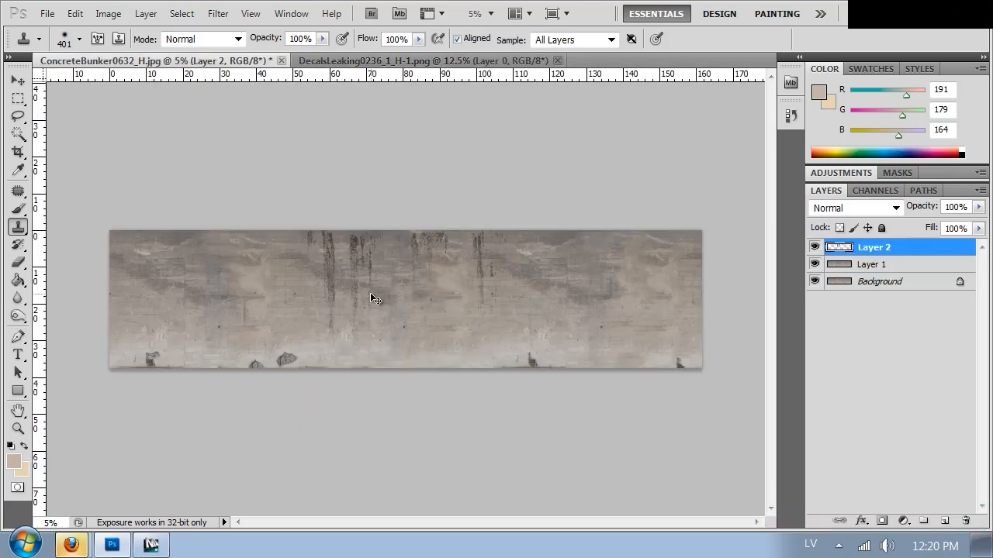
Scale the pasted leak decal down with Free Transform and position its streaks against the wall's upper edge.
{"action": "key", "text": "ctrl+plus"}
{"action": "key", "text": "ctrl+plus"}
{"action": "key", "text": "ctrl+plus"}
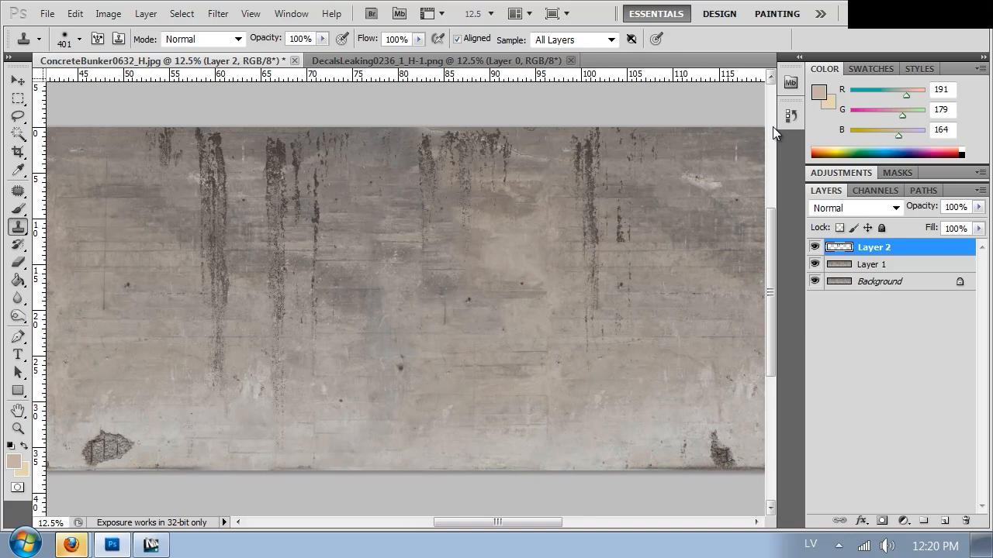
{"action": "key", "text": "m"}
{"action": "right_click", "coordinate": [471, 246]}
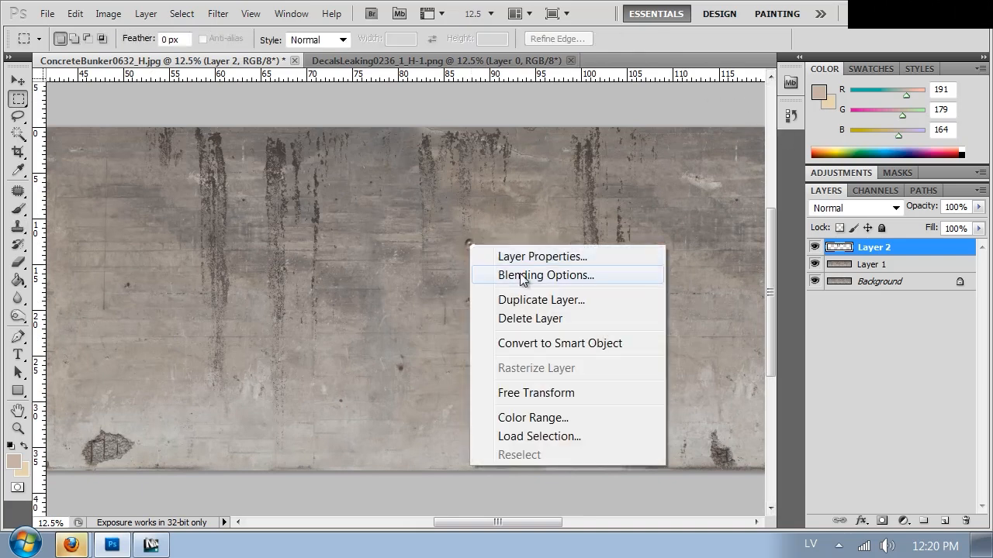
{"action": "left_click", "coordinate": [577, 393]}
{"action": "left_click_drag", "start_coordinate": [670, 487], "coordinate": [471, 350]}
{"action": "left_click_drag", "start_coordinate": [226, 203], "coordinate": [224, 196]}
{"action": "key", "text": "Return"}
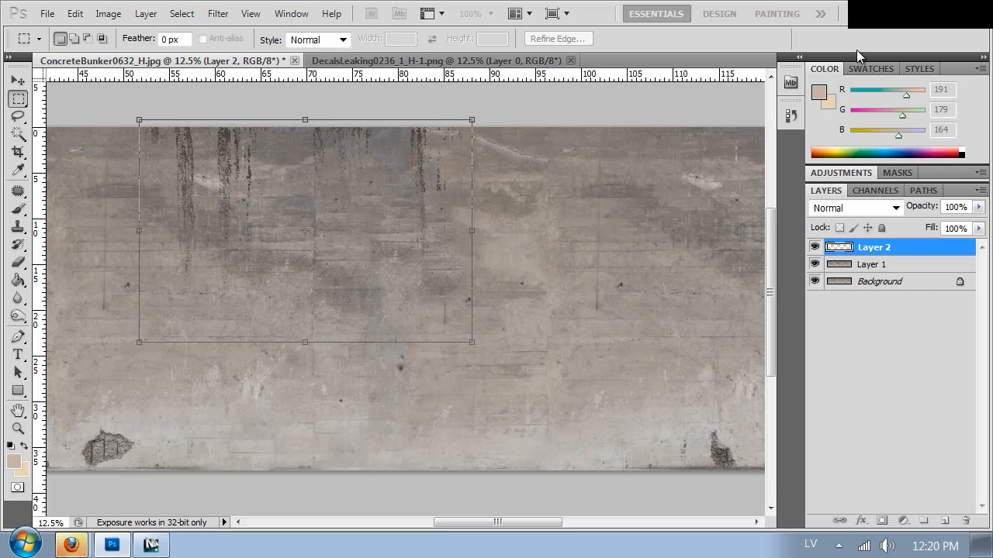
Duplicate the leak decal layer twice and spread the copies along the wall's upper edge.
{"action": "key", "text": "ctrl+minus"}
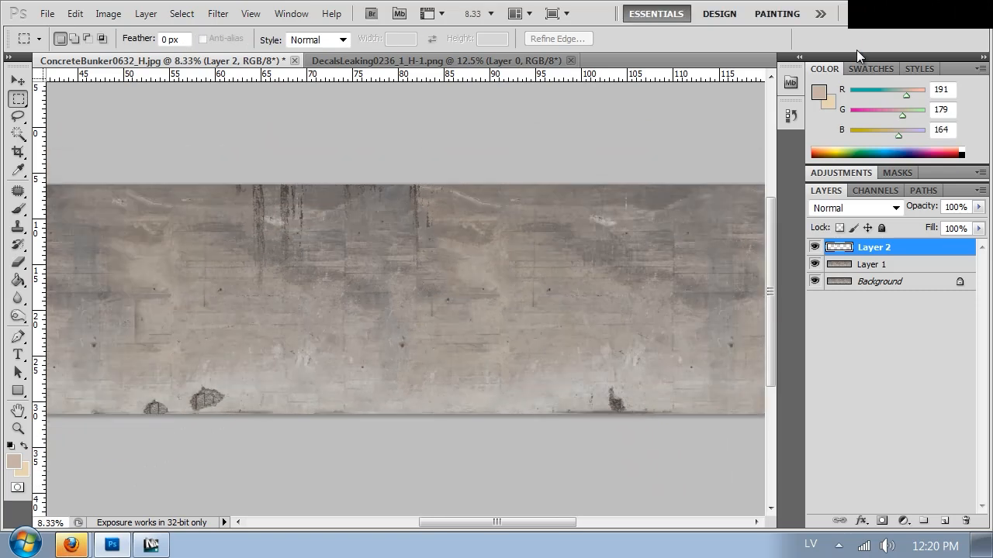
{"action": "left_click_drag", "start_coordinate": [398, 282], "coordinate": [621, 268]}
{"action": "left_click_drag", "start_coordinate": [509, 200], "coordinate": [348, 181]}
{"action": "key", "text": "ctrl+j"}
{"action": "left_click_drag", "start_coordinate": [584, 268], "coordinate": [85, 238]}
{"action": "left_click_drag", "start_coordinate": [631, 211], "coordinate": [614, 241]}
{"action": "mouse_move", "coordinate": [589, 261]}
{"action": "left_mouse_down"}
{"action": "mouse_move", "coordinate": [401, 261]}
{"action": "mouse_move", "coordinate": [541, 257]}
{"action": "mouse_move", "coordinate": [596, 268]}
{"action": "left_mouse_up"}
{"action": "key", "text": "ctrl+minus"}
{"action": "key", "text": "ctrl+minus"}
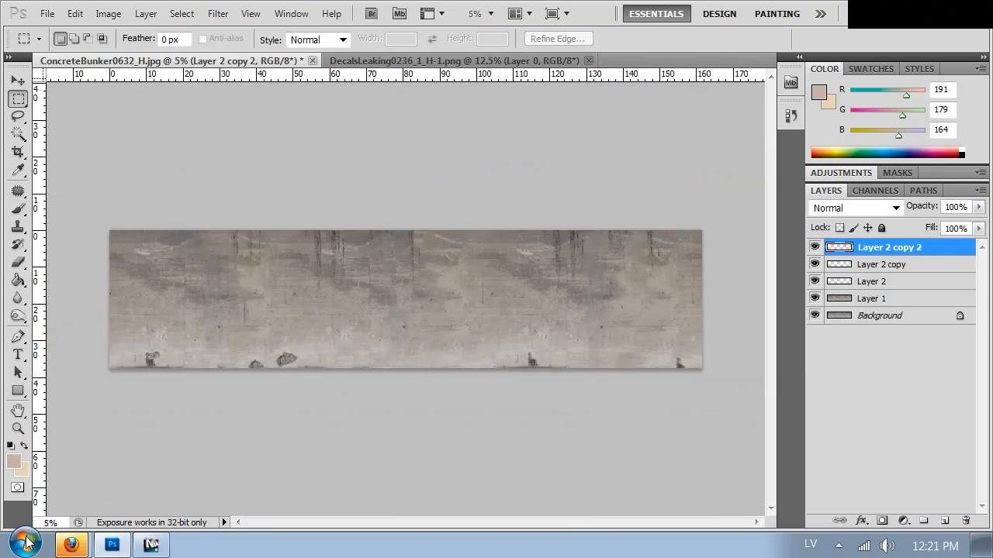
Switch to Firefox, download the Huge alpha-masked image of DecalsLeaking0239 and open it with Adobe Photoshop CS5.1.
{"action": "left_click", "coordinate": [69, 545]}
{"action": "left_click", "coordinate": [69, 481]}
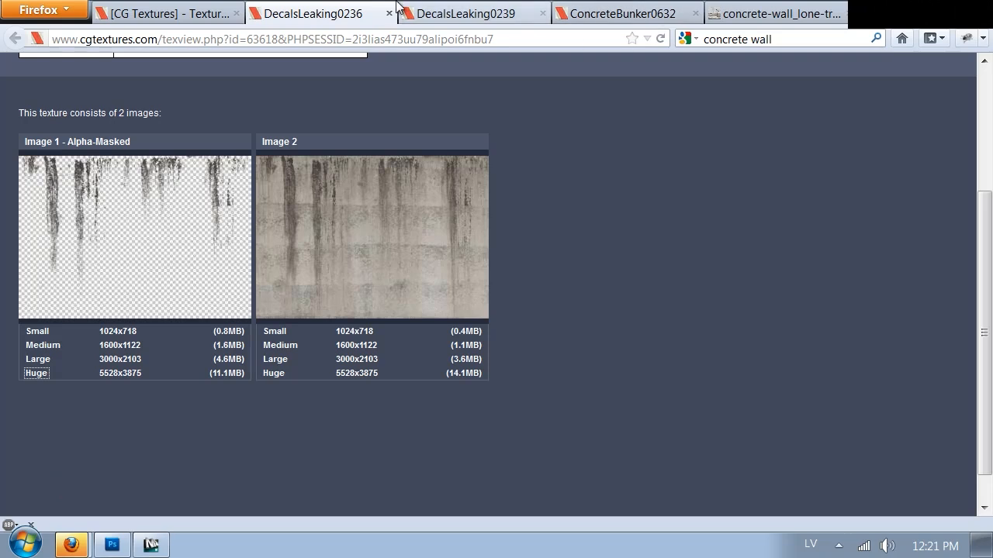
{"action": "left_click", "coordinate": [423, 12]}
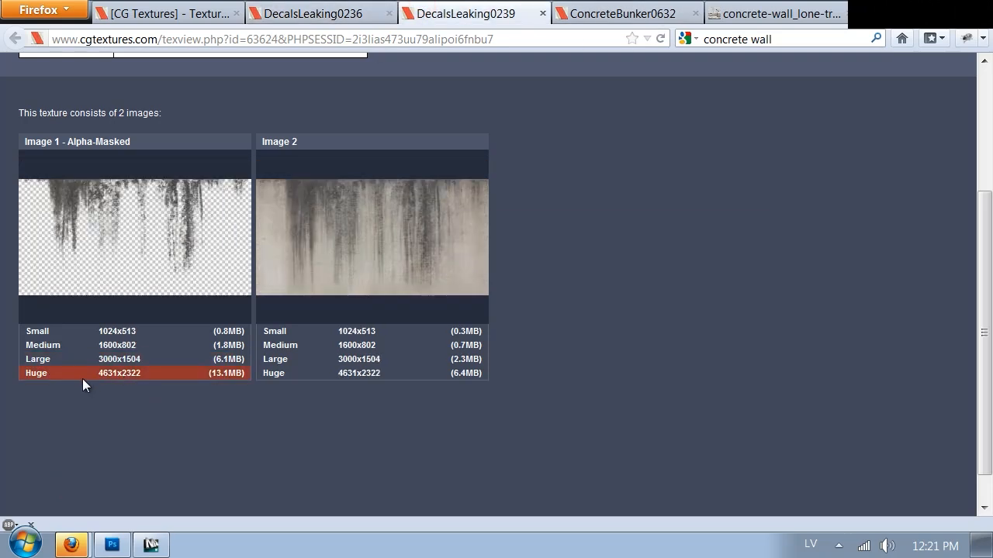
{"action": "left_click", "coordinate": [129, 380]}
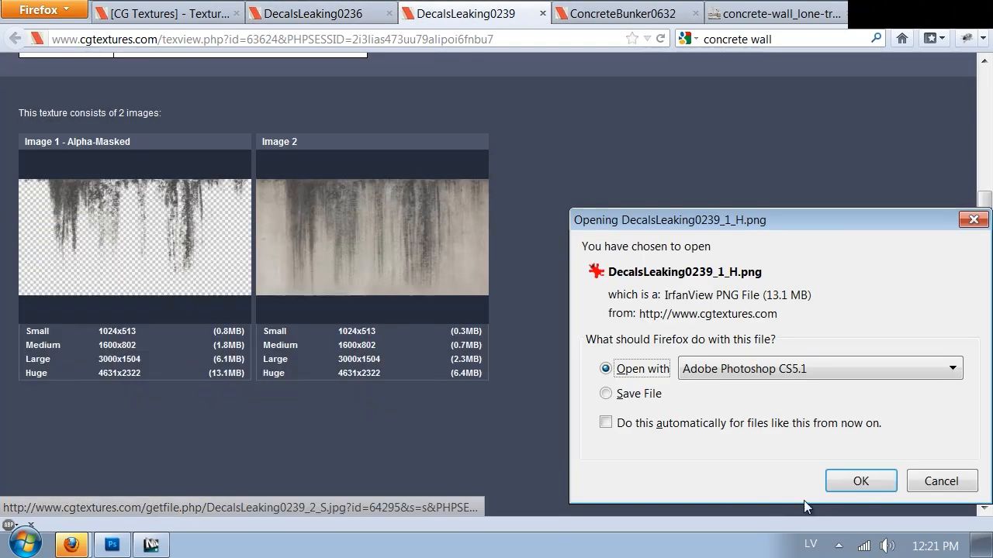
{"action": "left_click", "coordinate": [852, 478]}
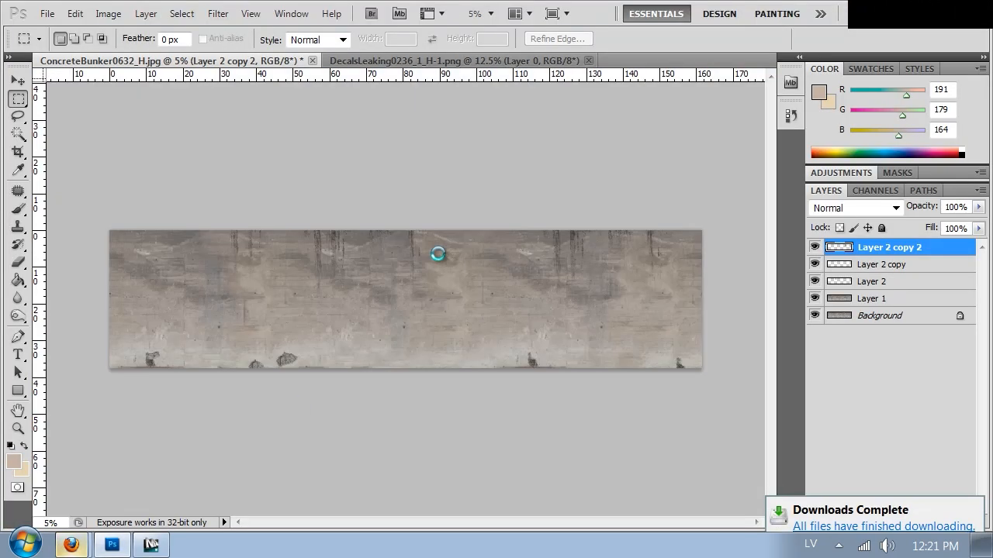
Copy the whole DecalsLeaking0239 decal into ConcreteBunker0632_H.jpg and position it along the wall's upper edge.
{"action": "key", "text": "ctrl+Tab"}
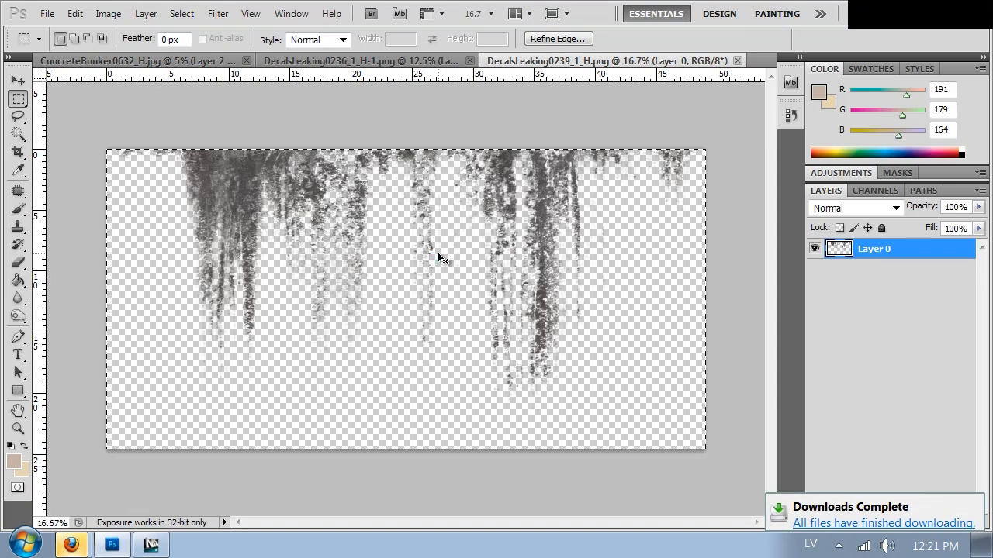
{"action": "key", "text": "ctrl+v"}
{"action": "left_click_drag", "start_coordinate": [406, 306], "coordinate": [201, 241]}
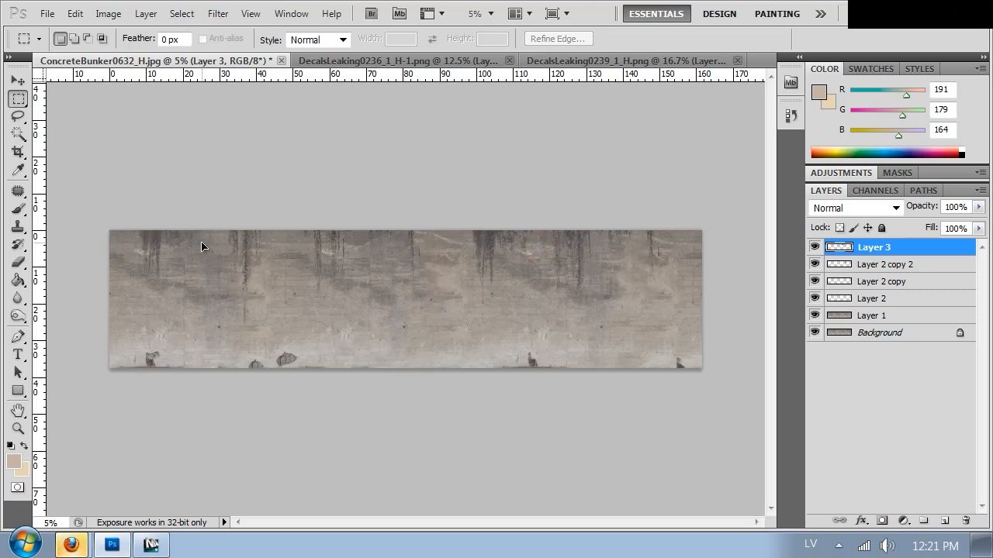
Scale down the duplicate of the DecalsLeaking0239 decal with Free Transform and shift its streaks along the wall's upper edge.
{"action": "right_click", "coordinate": [256, 249]}
{"action": "left_click_drag", "start_coordinate": [294, 307], "coordinate": [218, 272]}
{"action": "left_click_drag", "start_coordinate": [189, 247], "coordinate": [244, 249]}
{"action": "key", "text": "Return"}
{"action": "key", "text": "m"}
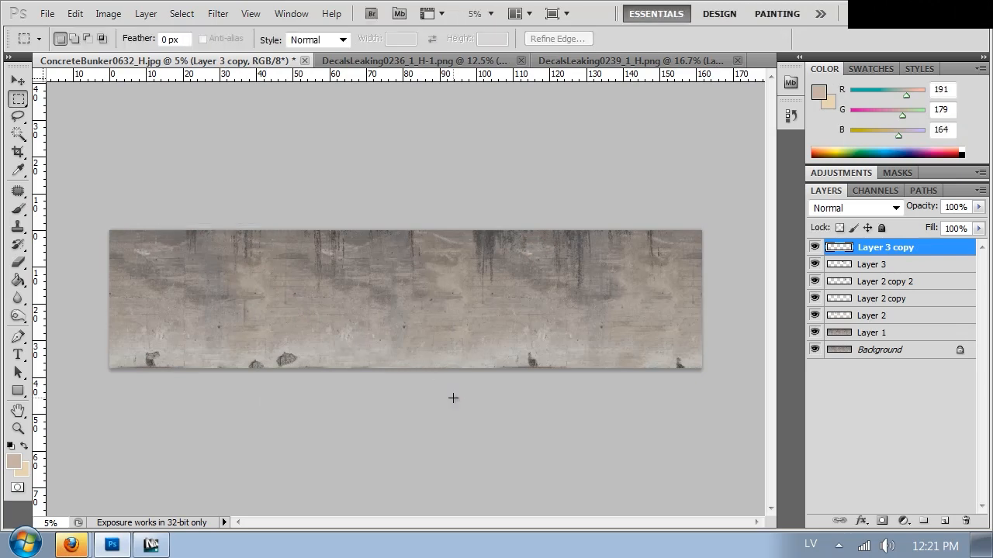
Merge all the decal layers and Layer 1 into the Background.
{"action": "left_click", "coordinate": [877, 349], "text": "shift"}
{"action": "key", "text": "ctrl+e"}
{"action": "key", "text": "ctrl+plus"}
{"action": "key", "text": "ctrl+plus"}
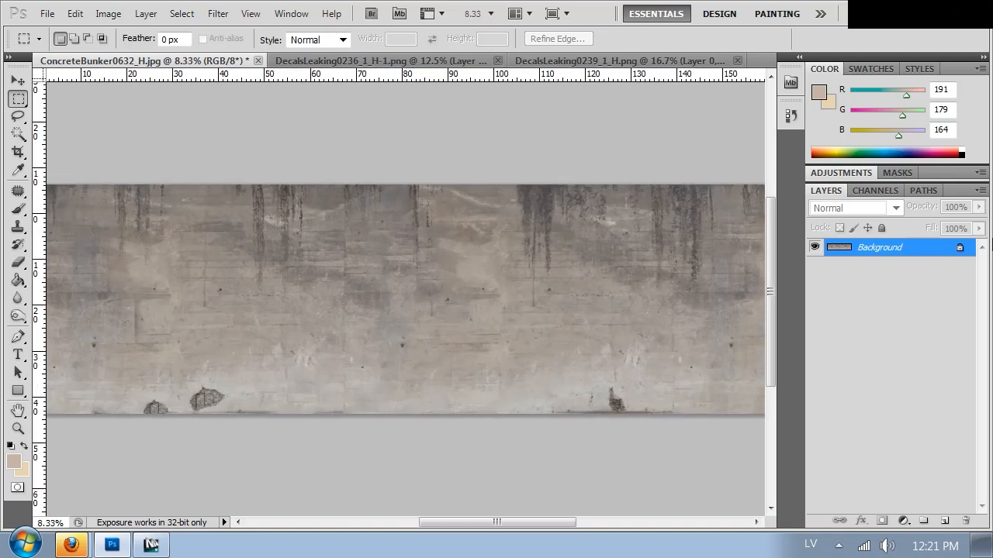
{"action": "key", "text": "ctrl+minus"}
{"action": "key", "text": "ctrl+minus"}
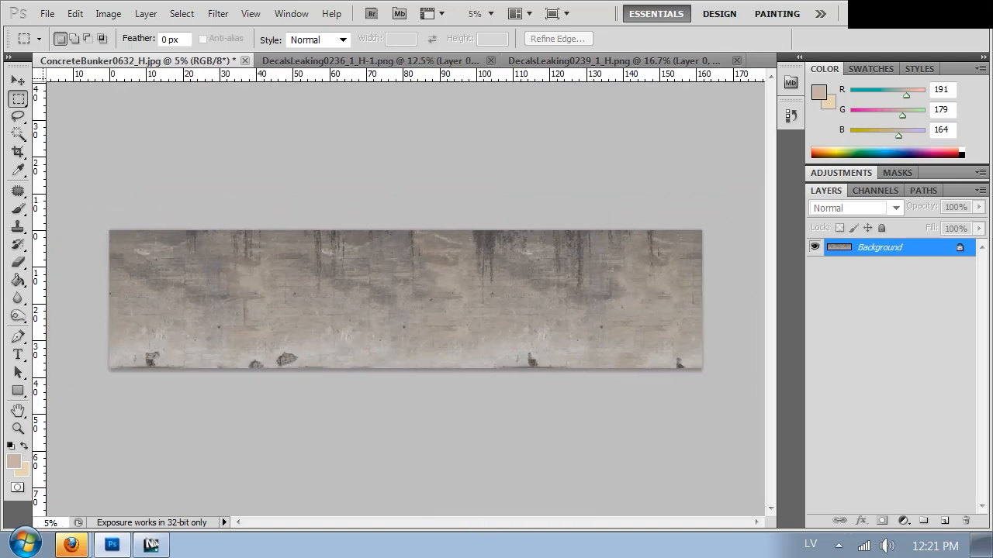
Switch to Firefox and browse the second page of CG Textures concrete results for another suitable decal.
{"action": "mouse_move", "coordinate": [72, 545]}
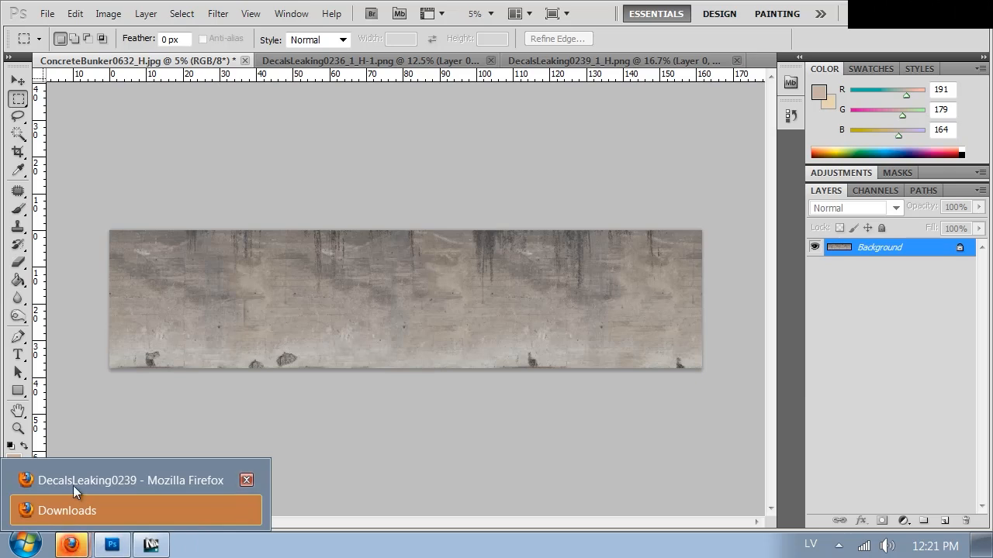
{"action": "left_click", "coordinate": [74, 485]}
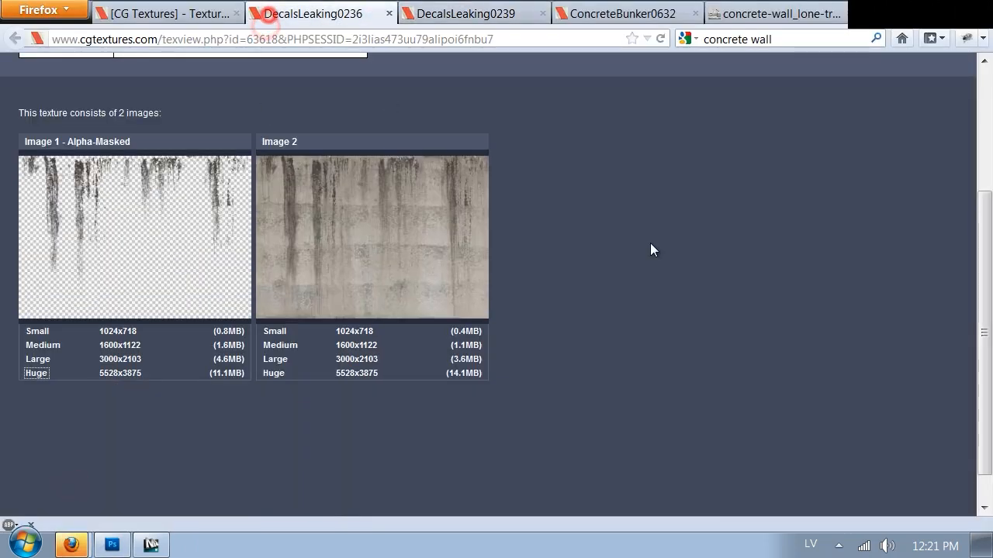
{"action": "left_click", "coordinate": [186, 13]}
{"action": "scroll", "coordinate": [715, 266], "scroll_direction": "down", "scroll_amount": 1}
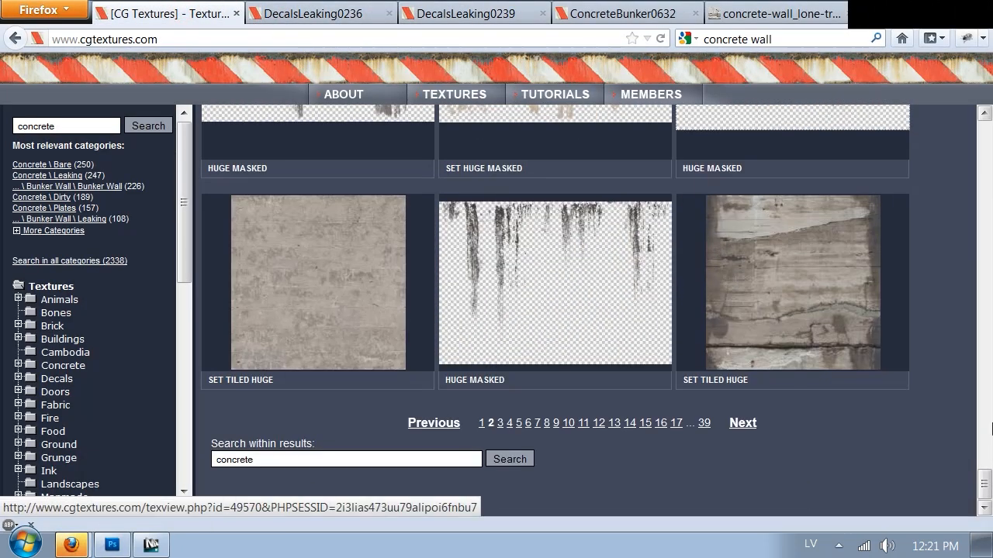
{"action": "left_click_drag", "start_coordinate": [984, 484], "coordinate": [962, 248]}
{"action": "mouse_move", "coordinate": [577, 258]}
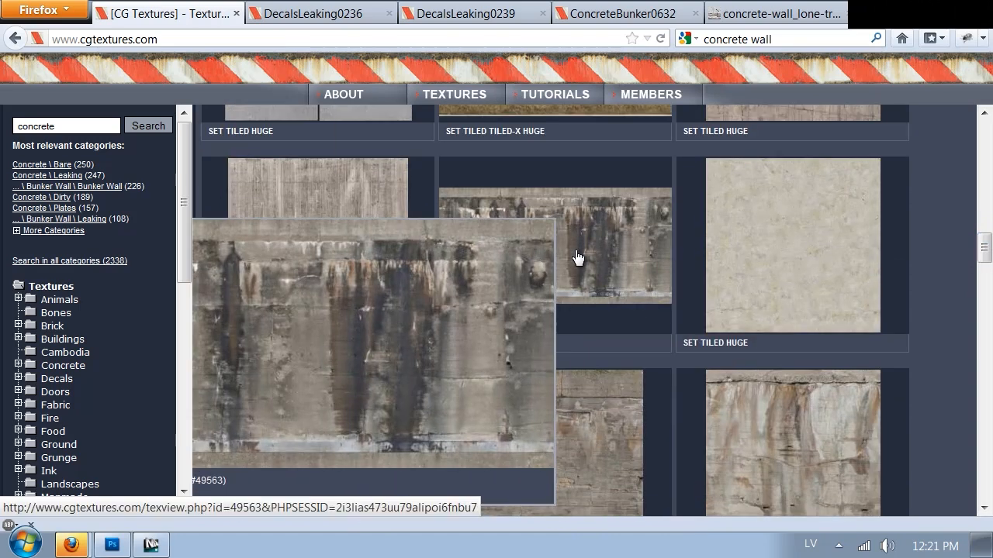
{"action": "scroll", "coordinate": [577, 258], "scroll_direction": "up", "scroll_amount": 15}
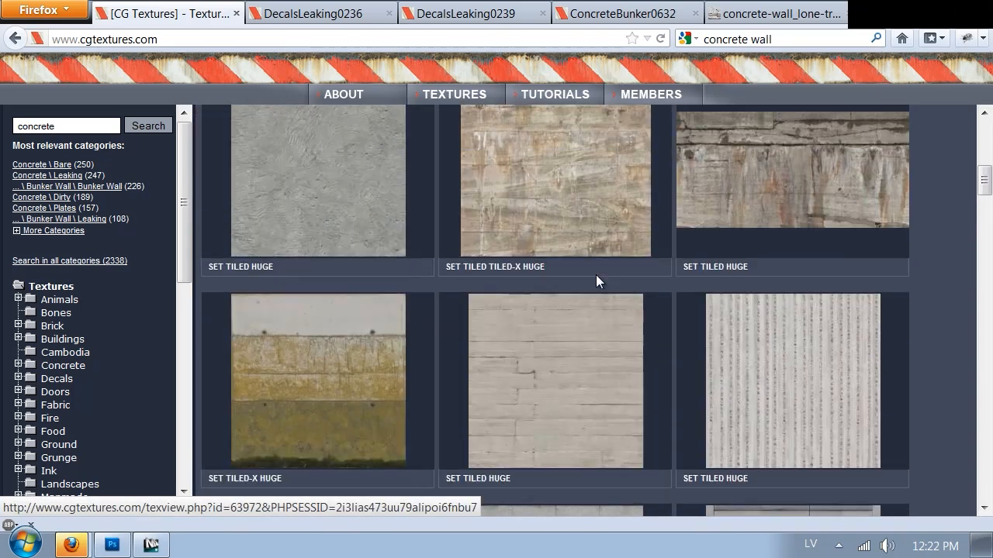
{"action": "scroll", "coordinate": [597, 279], "scroll_direction": "up", "scroll_amount": 3}
{"action": "scroll", "coordinate": [595, 286], "scroll_direction": "down", "scroll_amount": 4}
{"action": "mouse_move", "coordinate": [331, 355]}
{"action": "scroll", "coordinate": [434, 310], "scroll_direction": "up", "scroll_amount": 6}
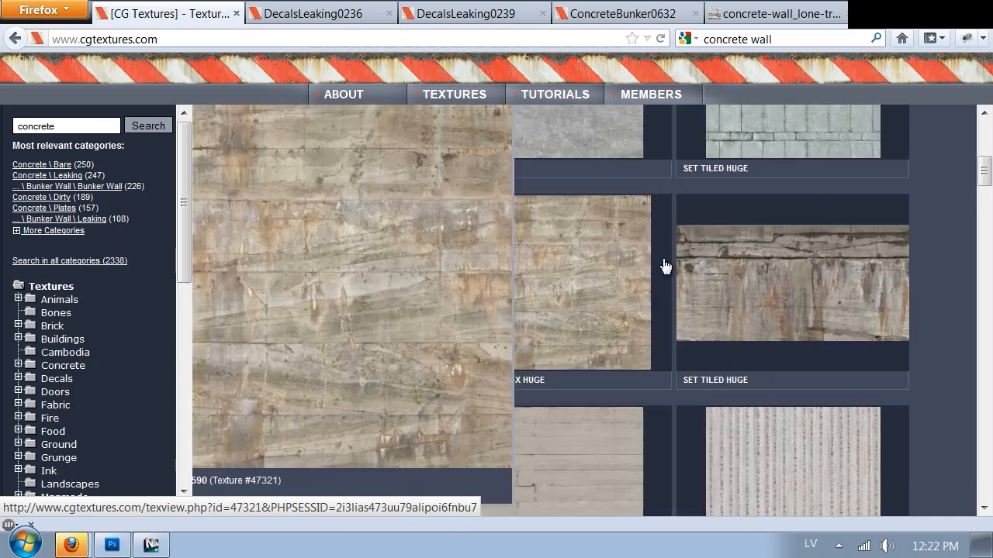
{"action": "scroll", "coordinate": [892, 250], "scroll_direction": "up", "scroll_amount": 6}
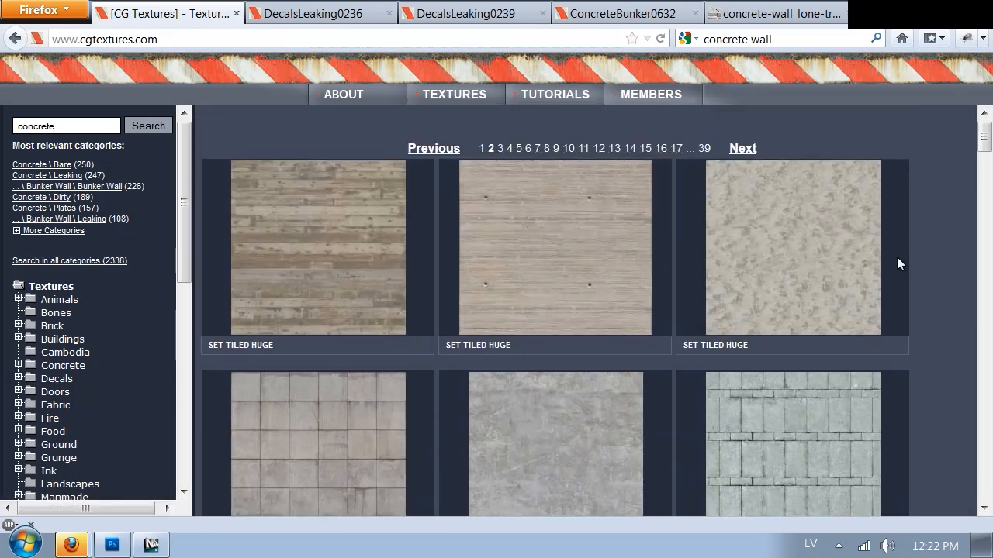
Go to the first page of the concrete results and open the DecalsLeaking0226 texture in a new tab.
{"action": "left_click", "coordinate": [481, 148]}
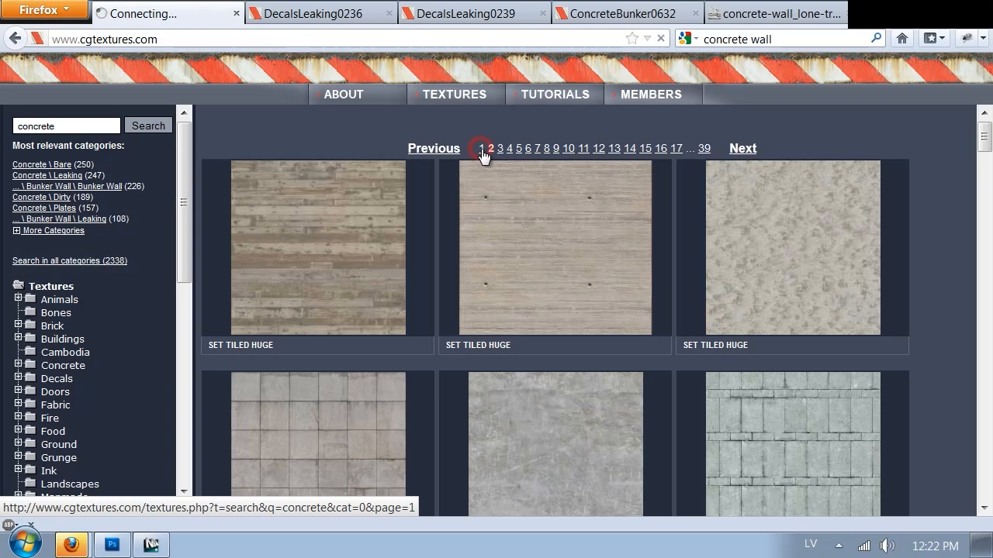
{"action": "mouse_move", "coordinate": [516, 215]}
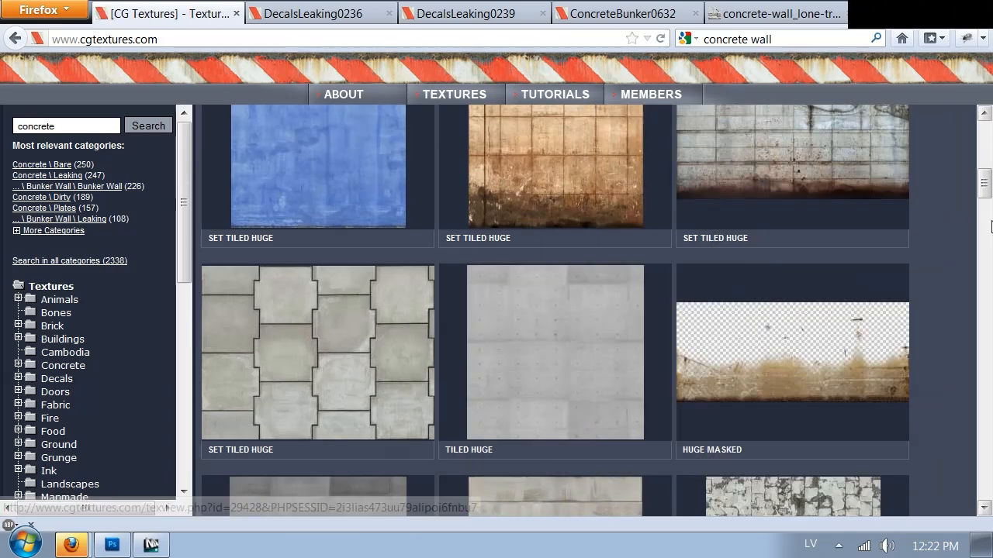
{"action": "scroll", "coordinate": [874, 210], "scroll_direction": "down", "scroll_amount": 3}
{"action": "mouse_move", "coordinate": [785, 222]}
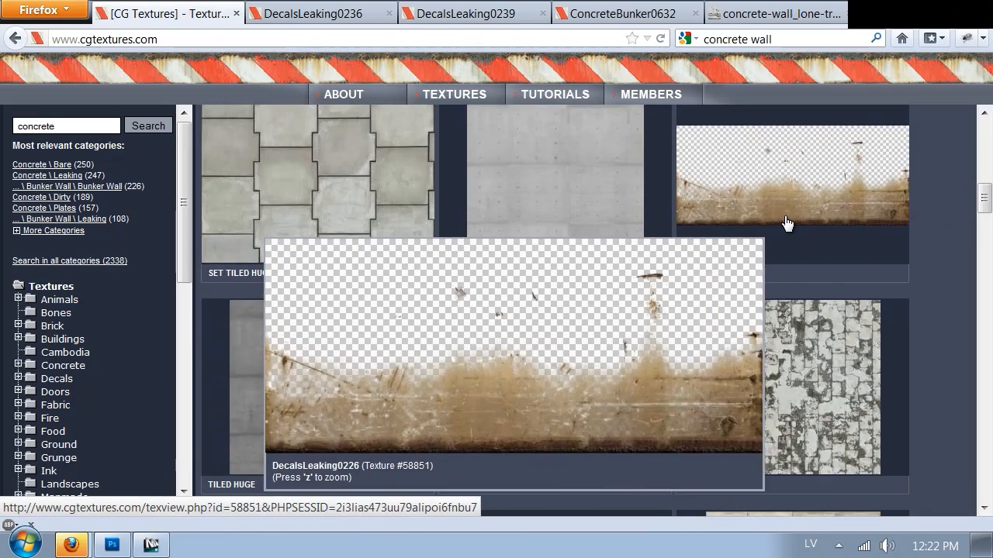
{"action": "scroll", "coordinate": [909, 169], "scroll_direction": "down", "scroll_amount": 6}
{"action": "scroll", "coordinate": [909, 169], "scroll_direction": "up", "scroll_amount": 3}
{"action": "left_click", "coordinate": [821, 195]}
Download the Huge alpha-masked image of DecalsLeaking0226 and open it in Photoshop.
{"action": "scroll", "coordinate": [343, 248], "scroll_direction": "down", "scroll_amount": 4}
{"action": "left_click", "coordinate": [92, 373]}
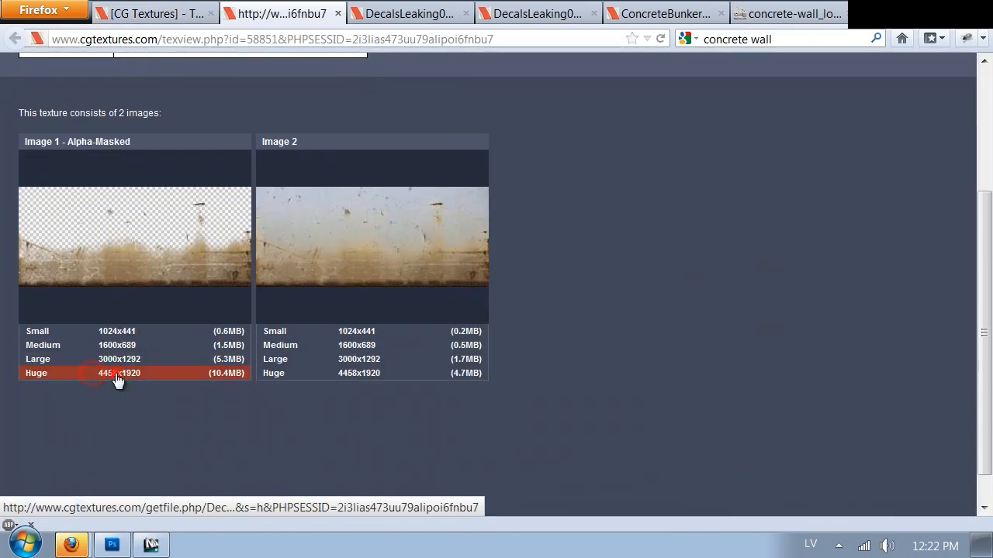
{"action": "left_click", "coordinate": [858, 481]}
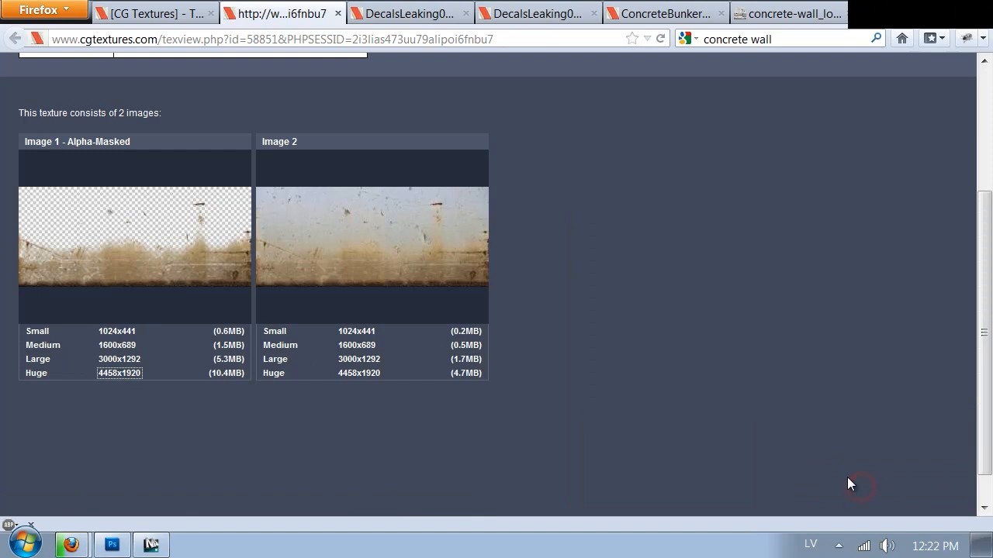
{"action": "left_click", "coordinate": [109, 549]}
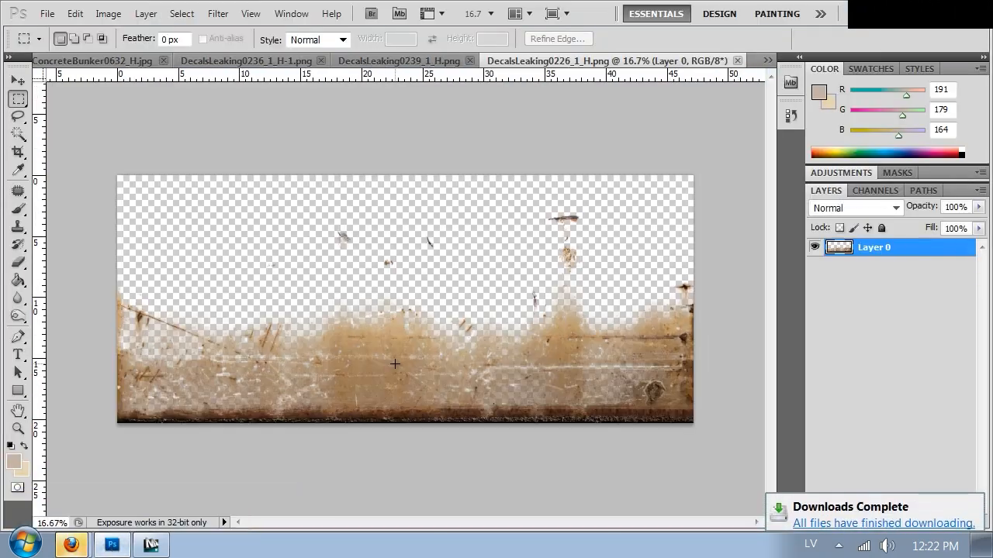
Paste the rusty DecalsLeaking0226 decal into ConcreteBunker0632_H.jpg and line up three duplicates side by side along the wall's lower edge.
{"action": "key", "text": "ctrl+Tab"}
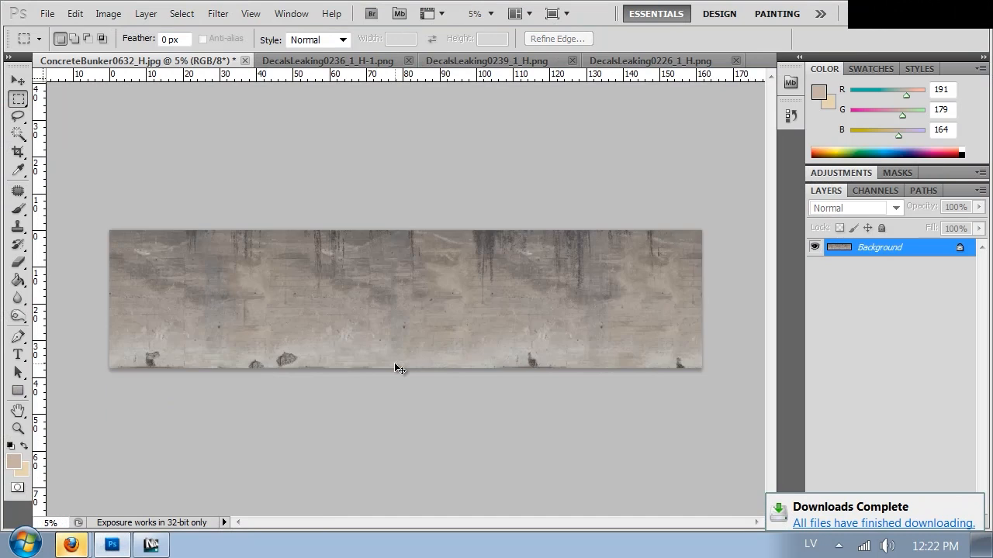
{"action": "key", "text": "ctrl+v"}
{"action": "left_click_drag", "start_coordinate": [434, 310], "coordinate": [139, 357]}
{"action": "key", "text": "ctrl+j"}
{"action": "key", "text": "ctrl+j"}
{"action": "key", "text": "ctrl+j"}
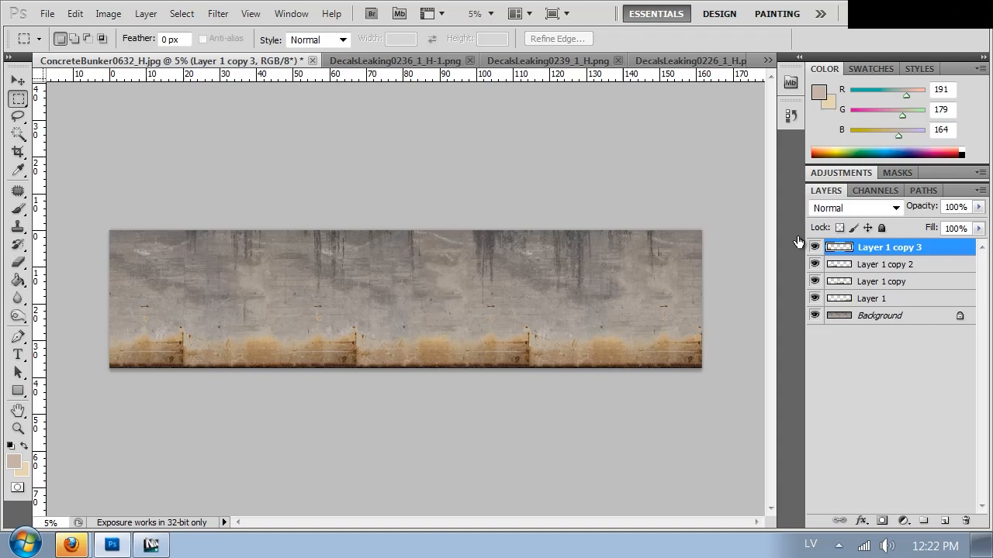
Merge the four rust decal layers and scale the result to 85.63% width and 91.83% height, spanning the wall's full width.
{"action": "left_click", "coordinate": [884, 299], "text": "shift"}
{"action": "key", "text": "ctrl+e"}
{"action": "right_click", "coordinate": [290, 346]}
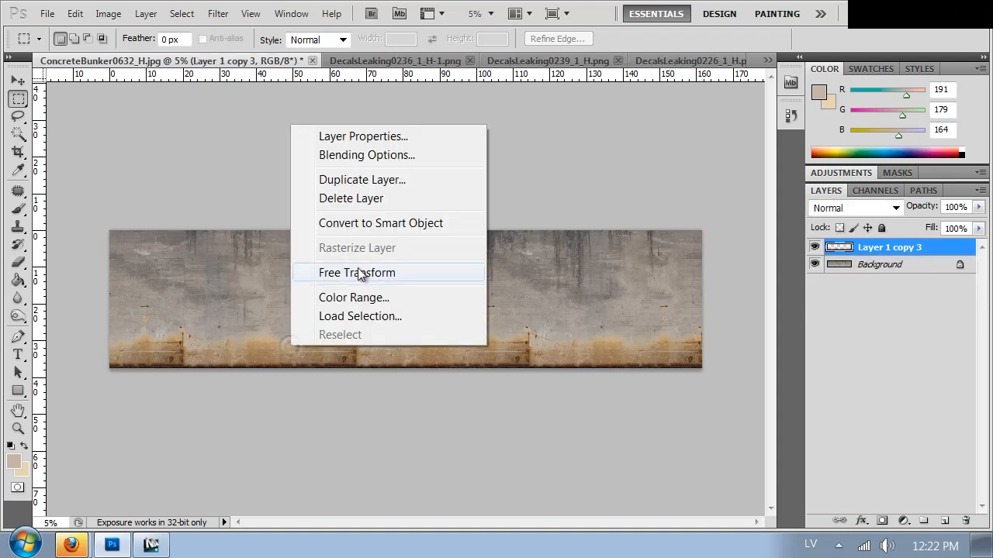
{"action": "left_click", "coordinate": [357, 267]}
{"action": "left_click_drag", "start_coordinate": [703, 307], "coordinate": [630, 356]}
{"action": "left_click_drag", "start_coordinate": [328, 355], "coordinate": [111, 360]}
{"action": "left_click_drag", "start_coordinate": [410, 335], "coordinate": [409, 310]}
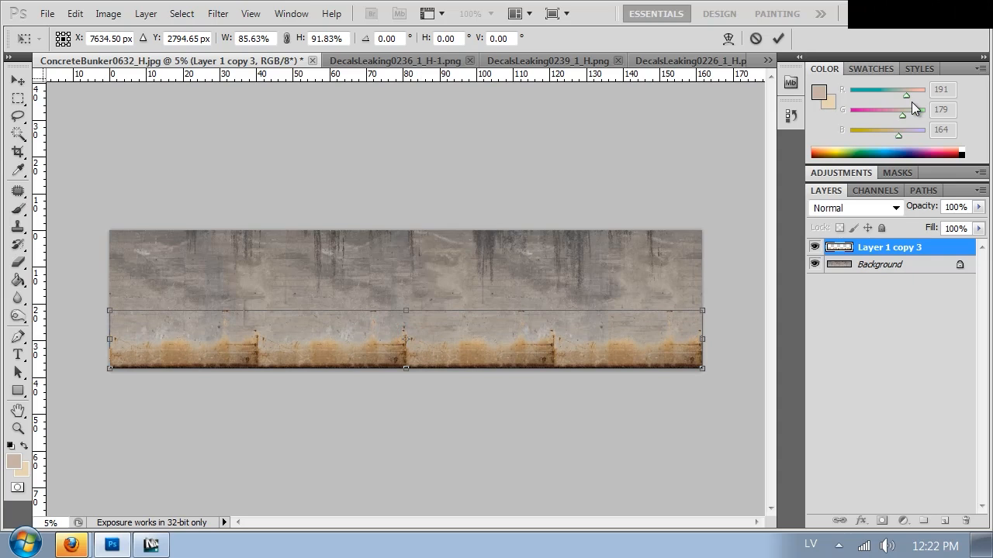
{"action": "key", "text": "Return"}
Set the merged rust decal layer's blending mode to Soft Light.
{"action": "key", "text": "ctrl+plus"}
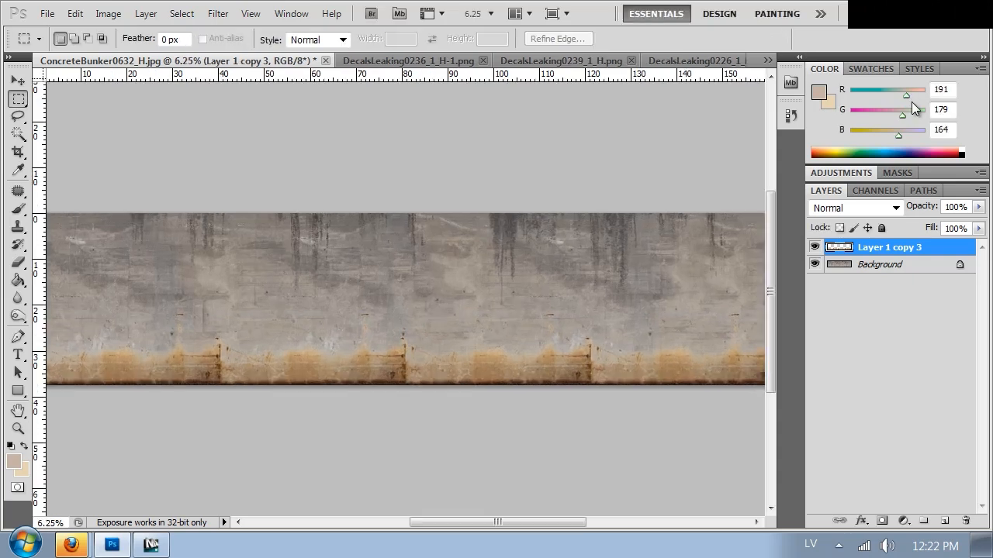
{"action": "left_click", "coordinate": [864, 211]}
{"action": "left_click", "coordinate": [824, 69]}
{"action": "key", "text": "Down"}
{"action": "key", "text": "Down"}
{"action": "key", "text": "Down"}
{"action": "key", "text": "Down"}
{"action": "key", "text": "Down"}
{"action": "key", "text": "Down"}
{"action": "key", "text": "Down"}
{"action": "key", "text": "Down"}
{"action": "key", "text": "Down"}
{"action": "key", "text": "Down"}
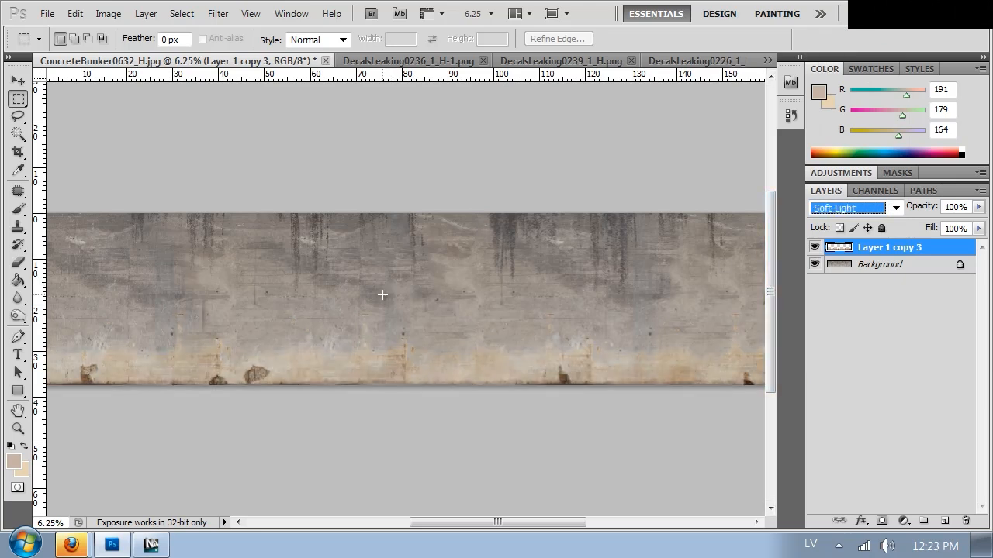
Clone over the vertical seams between the repeated rust decals along the wall's lower edge with the Clone Stamp.
{"action": "left_click_drag", "start_coordinate": [501, 427], "coordinate": [346, 390]}
{"action": "key", "text": "ctrl+plus"}
{"action": "key", "text": "ctrl+plus"}
{"action": "key", "text": "s"}
{"action": "left_click", "coordinate": [525, 388], "text": "alt"}
{"action": "left_click", "coordinate": [419, 385]}
{"action": "mouse_move", "coordinate": [238, 230]}
{"action": "left_mouse_down"}
{"action": "mouse_move", "coordinate": [314, 259]}
{"action": "mouse_move", "coordinate": [552, 244]}
{"action": "left_mouse_up"}
{"action": "left_click", "coordinate": [527, 334], "text": "alt"}
{"action": "left_click", "coordinate": [572, 329]}
{"action": "left_click", "coordinate": [677, 346], "text": "alt"}
{"action": "left_click", "coordinate": [467, 295]}
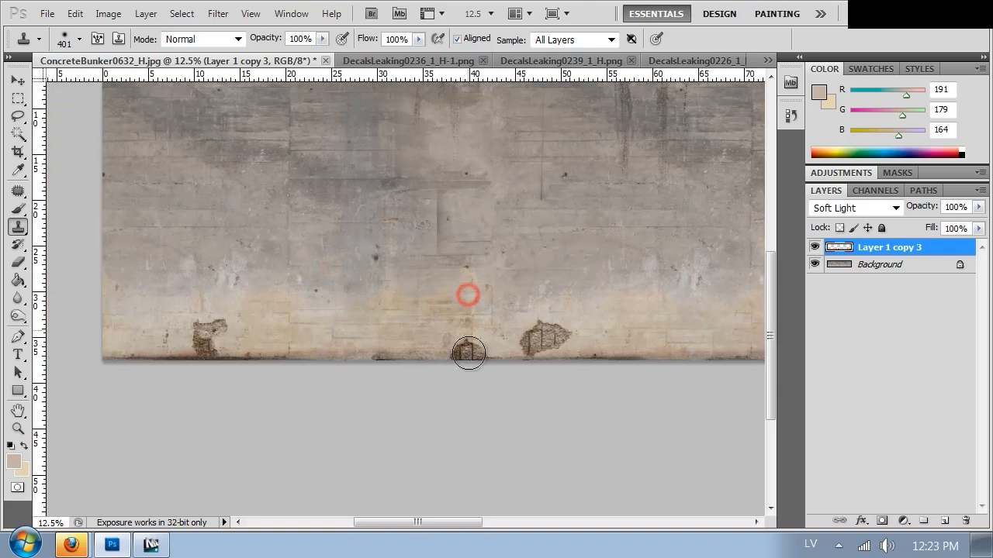
{"action": "key", "text": "ctrl+minus"}
{"action": "key", "text": "ctrl+minus"}
{"action": "key", "text": "ctrl+minus"}
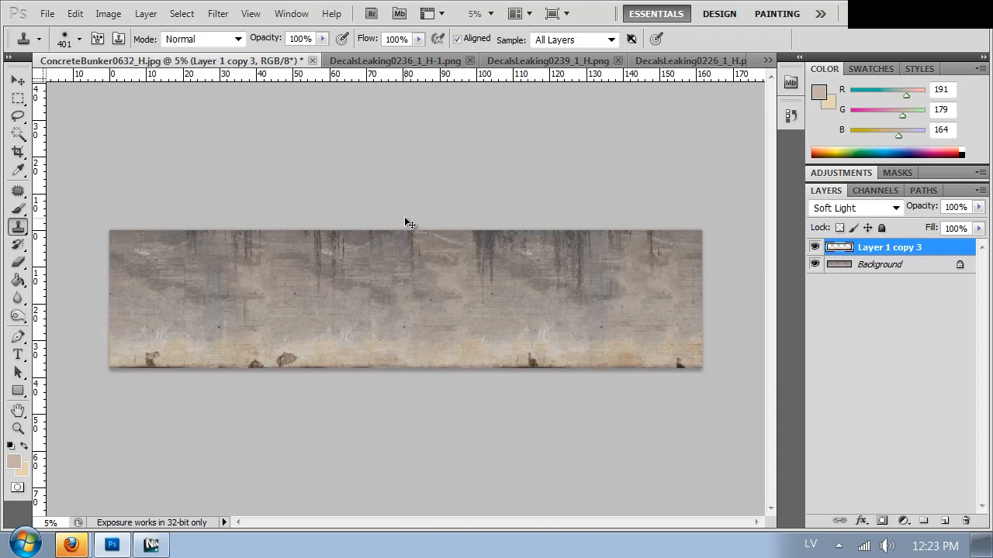
{"action": "key", "text": "ctrl+s"}
{"action": "left_click", "coordinate": [91, 137]}
{"action": "double_click", "coordinate": [155, 92]}
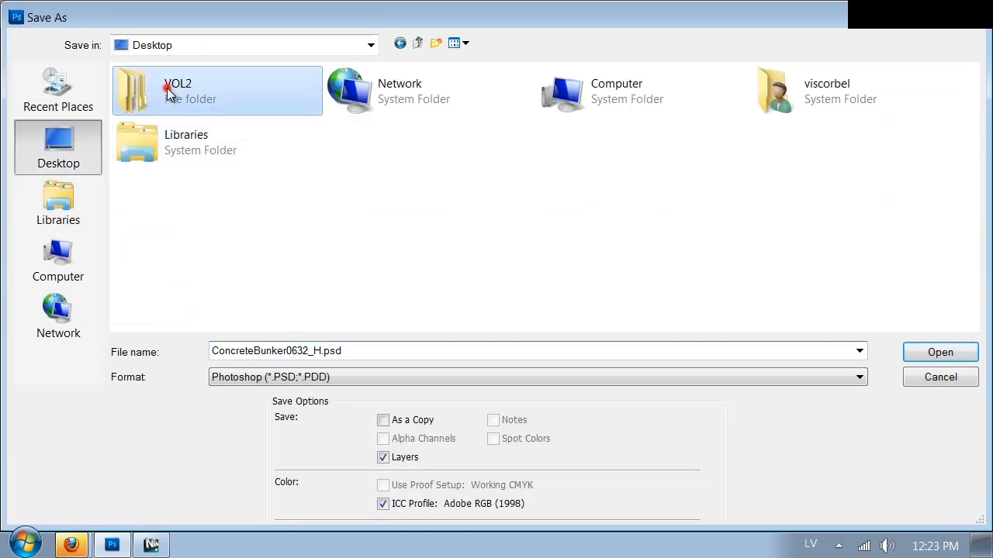
{"action": "double_click", "coordinate": [547, 94]}
{"action": "left_click", "coordinate": [266, 377]}
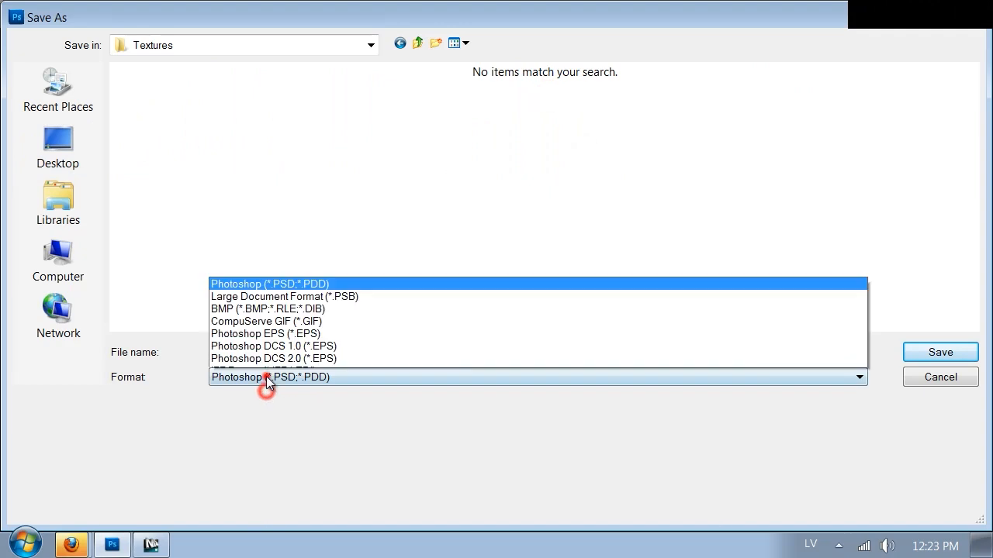
{"action": "left_click", "coordinate": [279, 310]}
{"action": "type", "text": "concrete"}
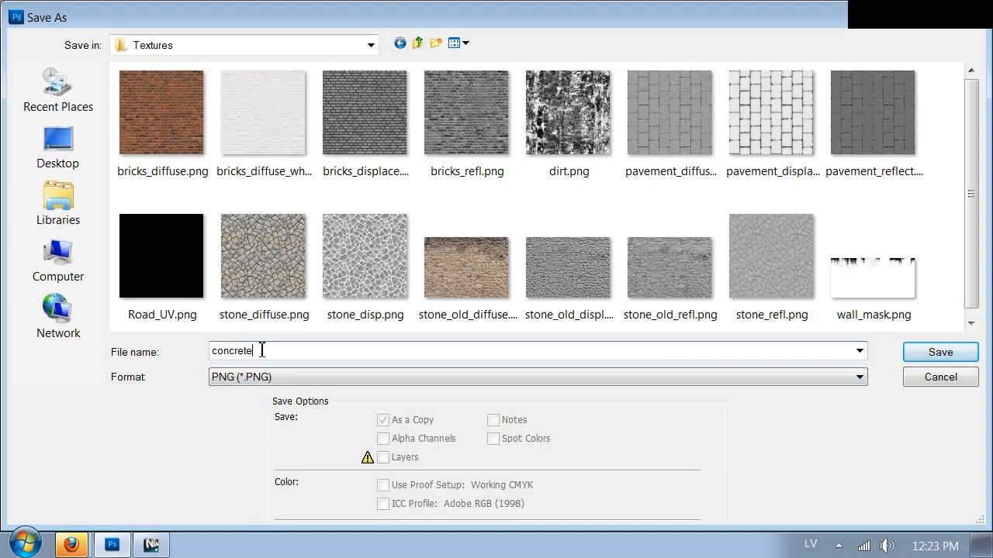
{"action": "left_click", "coordinate": [931, 370]}
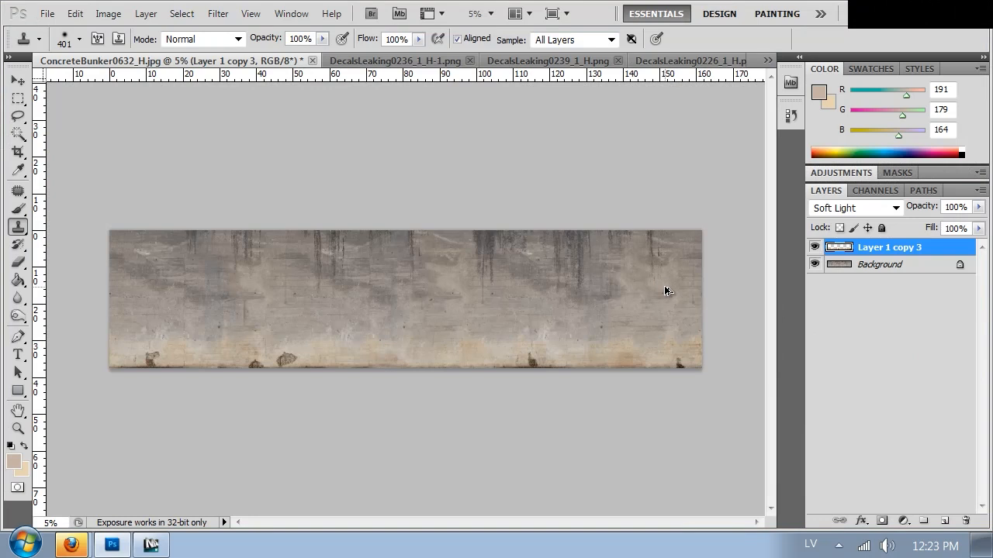
Resize the image proportionally to a height of 3000 pixels.
{"action": "key", "text": "ctrl+alt+i"}
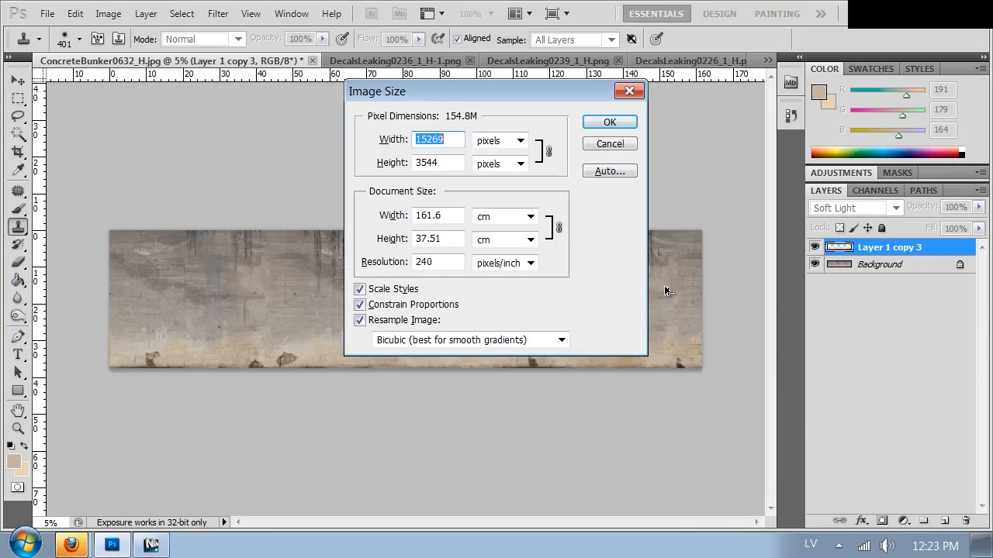
{"action": "key", "text": "Tab"}
{"action": "key", "text": "Tab"}
{"action": "type", "text": "3000"}
{"action": "key", "text": "Return"}
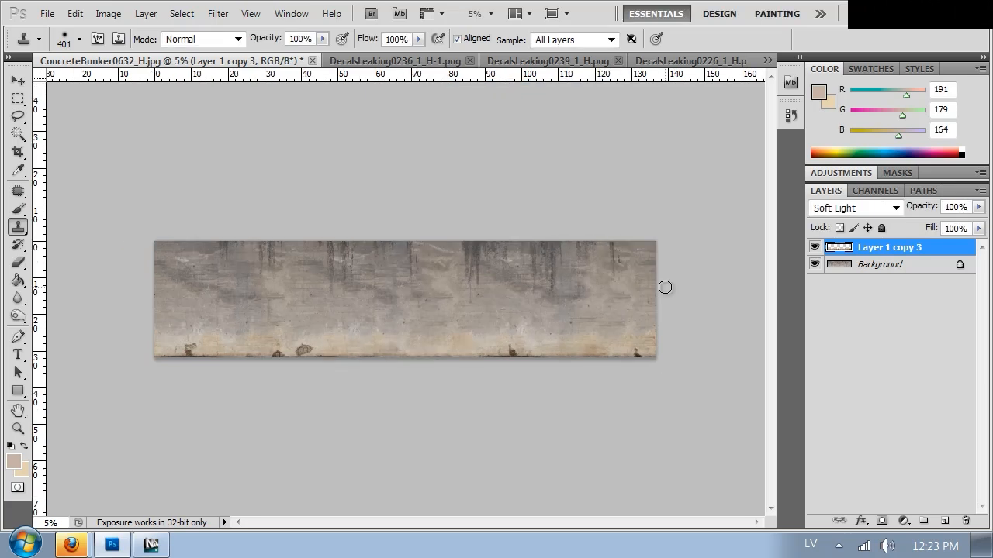
Save the layered wall as a PNG named concrete in the VOL2 Textures folder.
{"action": "key", "text": "ctrl+shift+s"}
{"action": "left_click", "coordinate": [33, 135]}
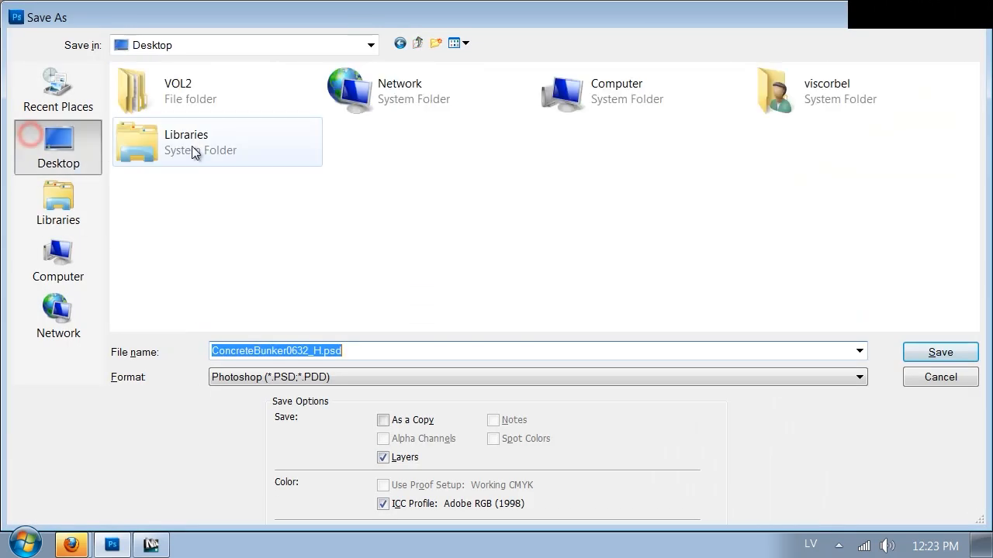
{"action": "double_click", "coordinate": [184, 98]}
{"action": "double_click", "coordinate": [568, 118]}
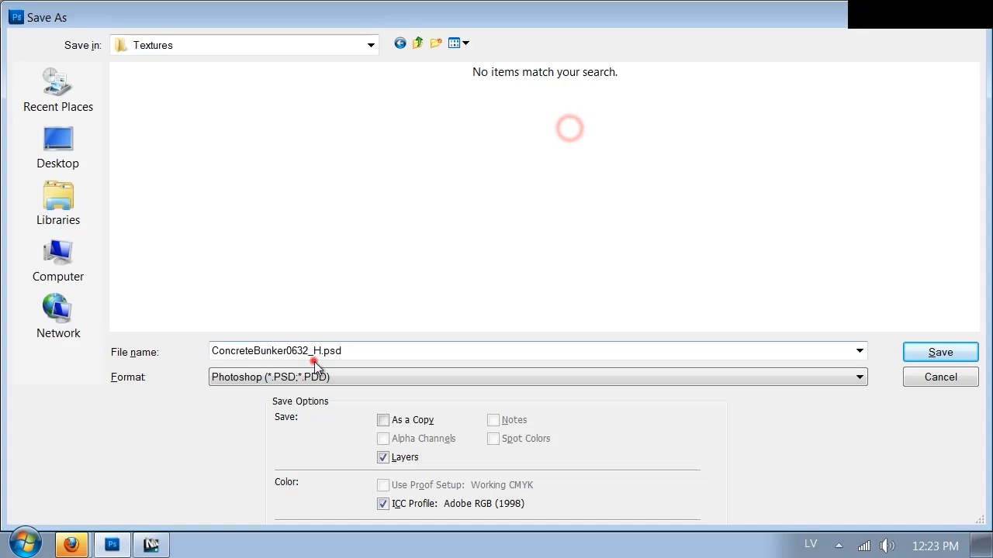
{"action": "left_click", "coordinate": [377, 377]}
{"action": "left_click", "coordinate": [273, 310]}
{"action": "double_click", "coordinate": [277, 350]}
{"action": "type", "text": "concrete"}
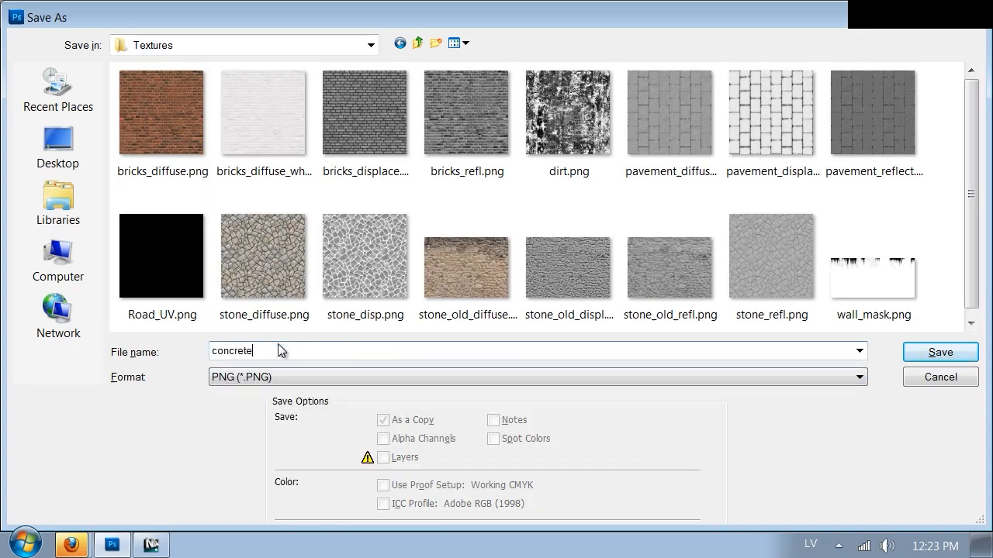
{"action": "key", "text": "Return"}
{"action": "key", "text": "Return"}
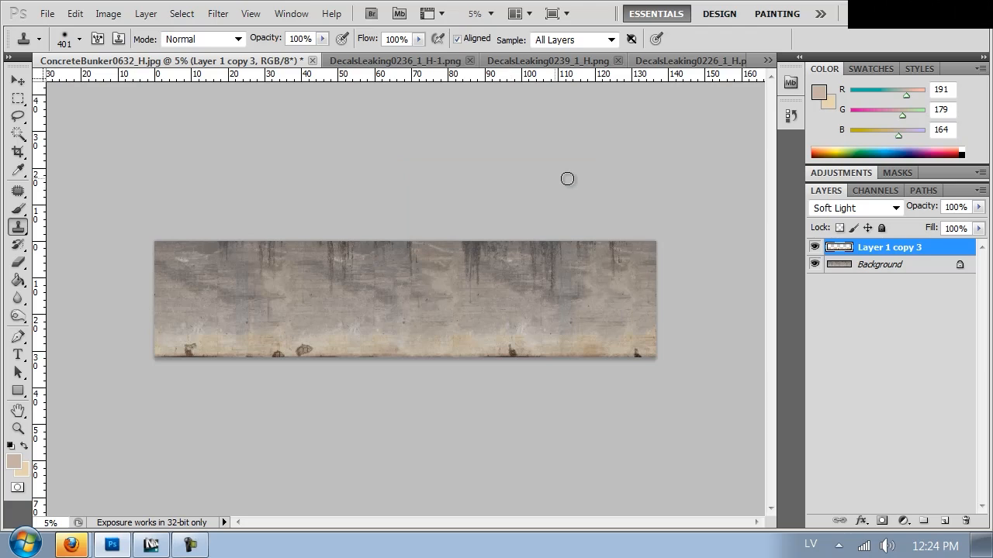
Compare the wall with and without the rust decal layer, and merge all visible layers into one.
{"action": "key", "text": "ctrl+plus"}
{"action": "key", "text": "ctrl+plus"}
{"action": "key", "text": "ctrl+plus"}
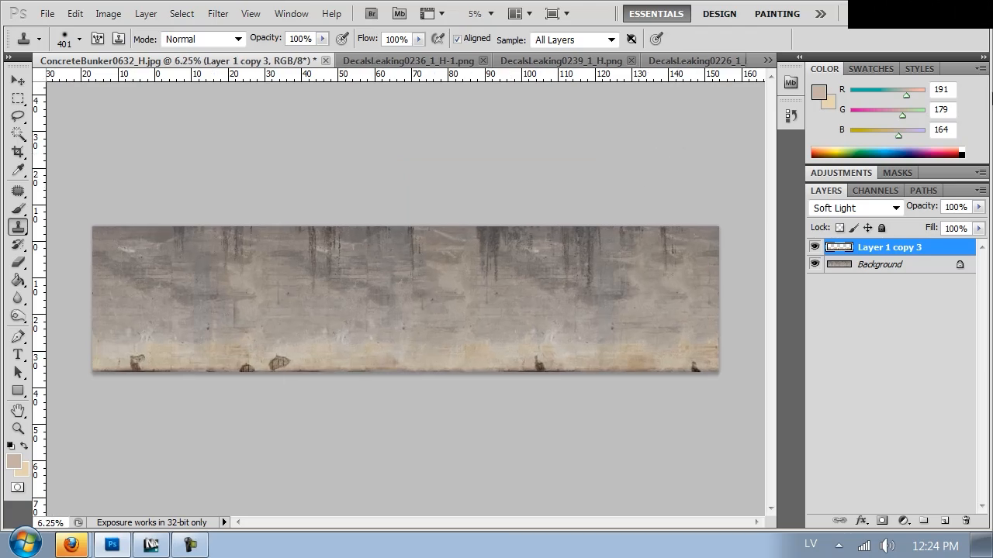
{"action": "left_click_drag", "start_coordinate": [412, 391], "coordinate": [528, 397]}
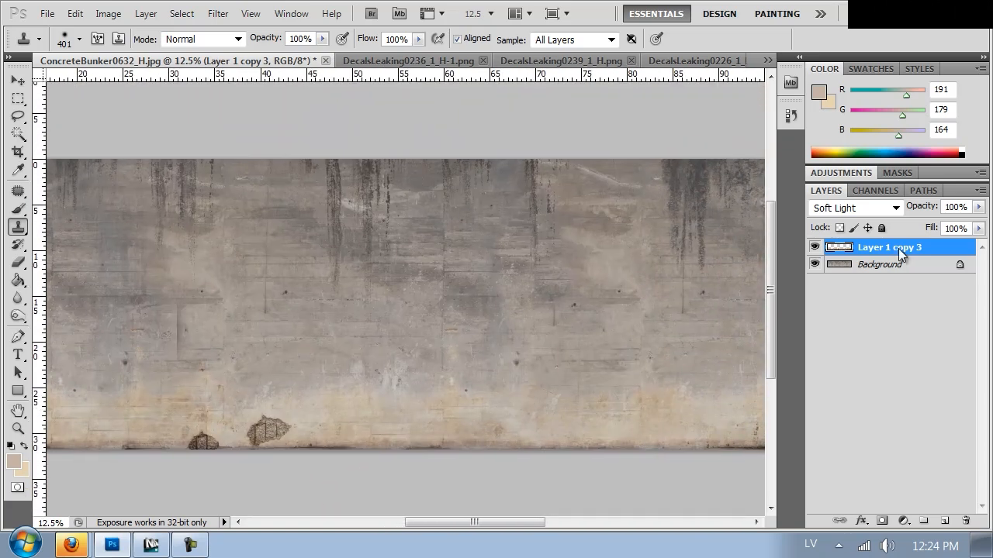
{"action": "left_click", "coordinate": [814, 248]}
{"action": "left_click", "coordinate": [814, 248]}
{"action": "left_click", "coordinate": [814, 248]}
{"action": "left_click", "coordinate": [814, 249]}
{"action": "key", "text": "ctrl+shift+e"}
Clone over the short dark vertical crack in the left part of the wall with the Clone Stamp.
{"action": "left_click_drag", "start_coordinate": [255, 326], "coordinate": [497, 266]}
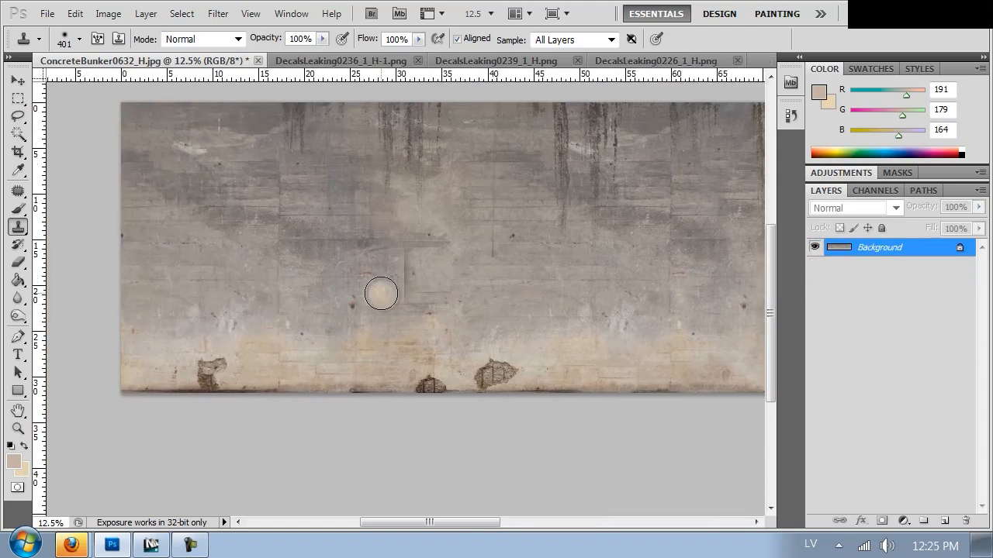
{"action": "left_click_drag", "start_coordinate": [407, 294], "coordinate": [401, 257]}
{"action": "left_click_drag", "start_coordinate": [732, 279], "coordinate": [576, 240]}
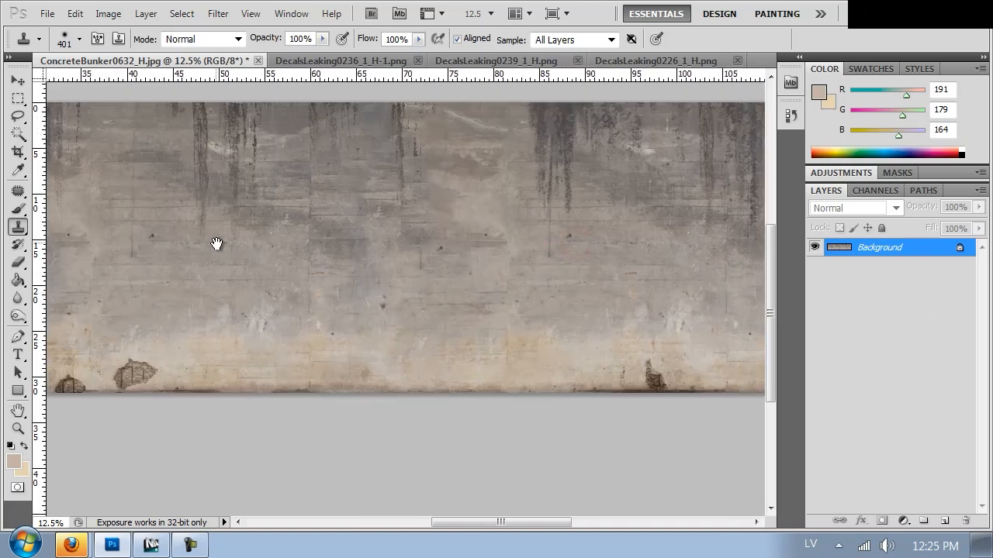
Save the merged wall in PNG format over concrete.png in the VOL2 Textures folder.
{"action": "key", "text": "ctrl+shift+s"}
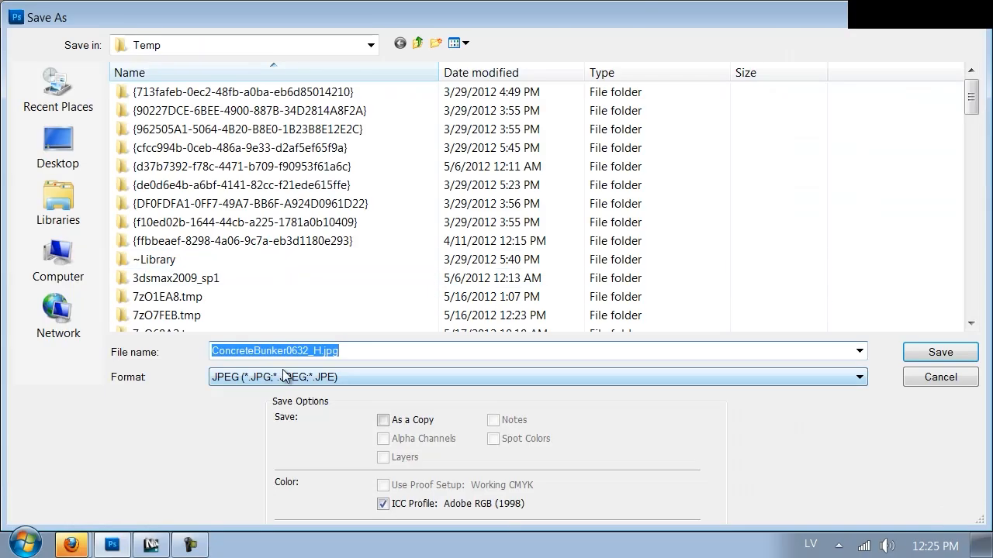
{"action": "left_click", "coordinate": [60, 160]}
{"action": "double_click", "coordinate": [152, 106]}
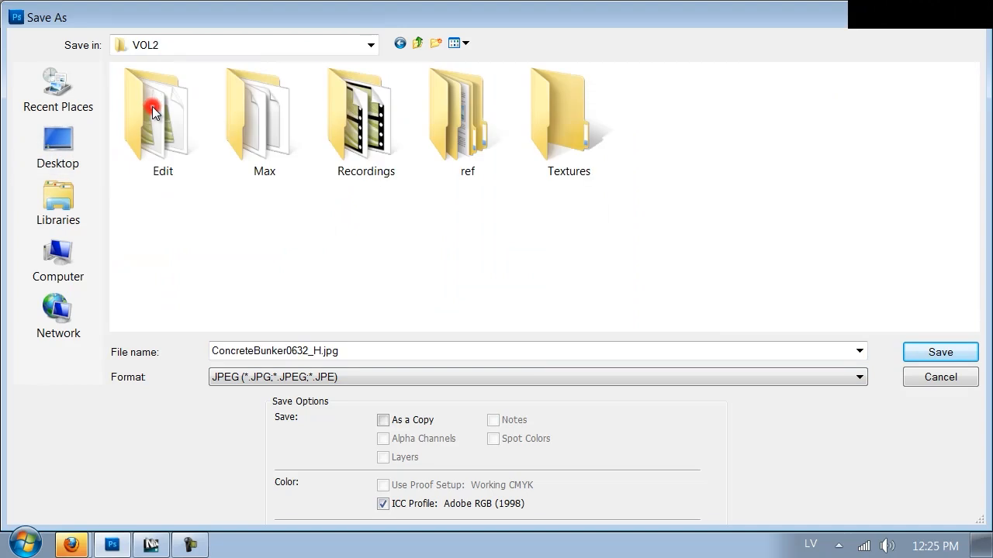
{"action": "left_click", "coordinate": [547, 128]}
{"action": "double_click", "coordinate": [547, 128]}
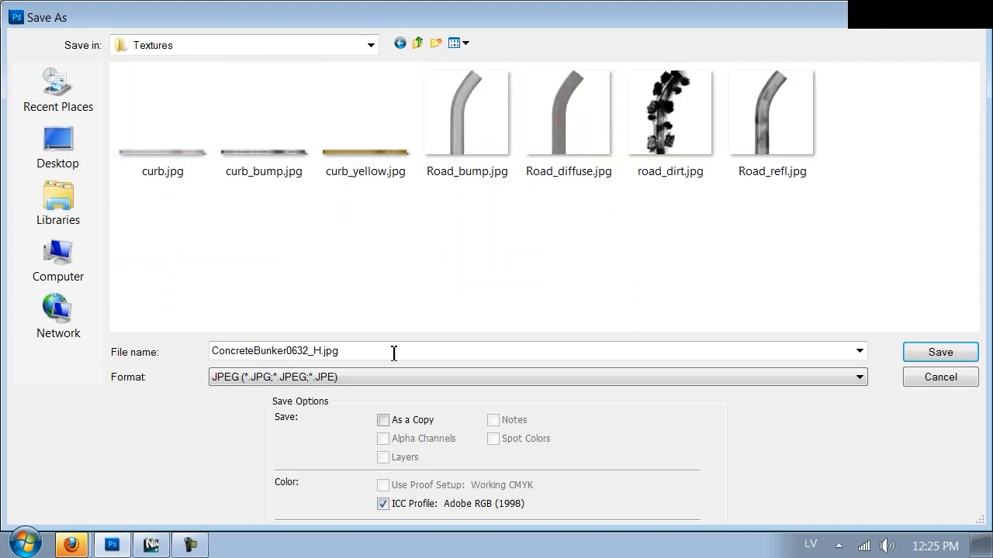
{"action": "left_click", "coordinate": [361, 378]}
{"action": "left_click", "coordinate": [288, 310]}
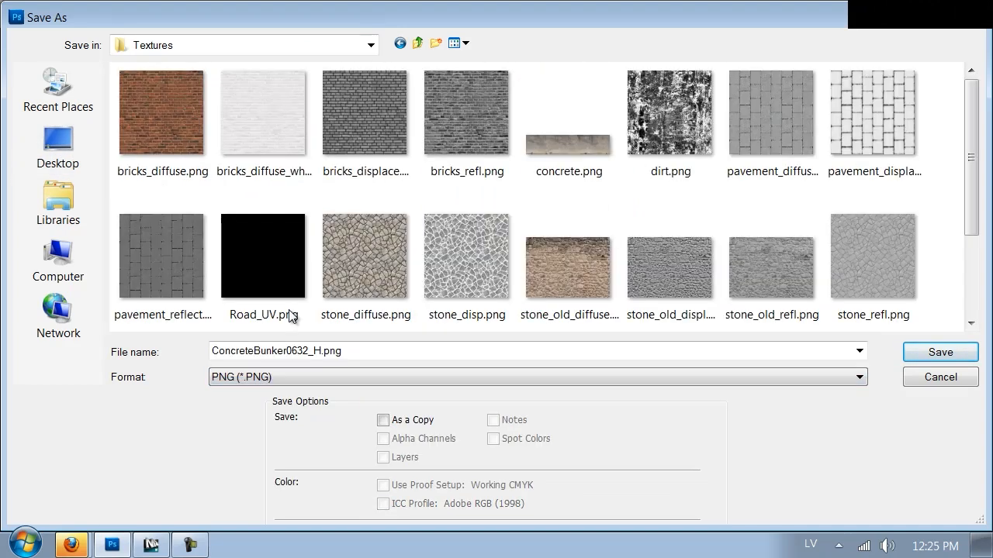
{"action": "double_click", "coordinate": [576, 163]}
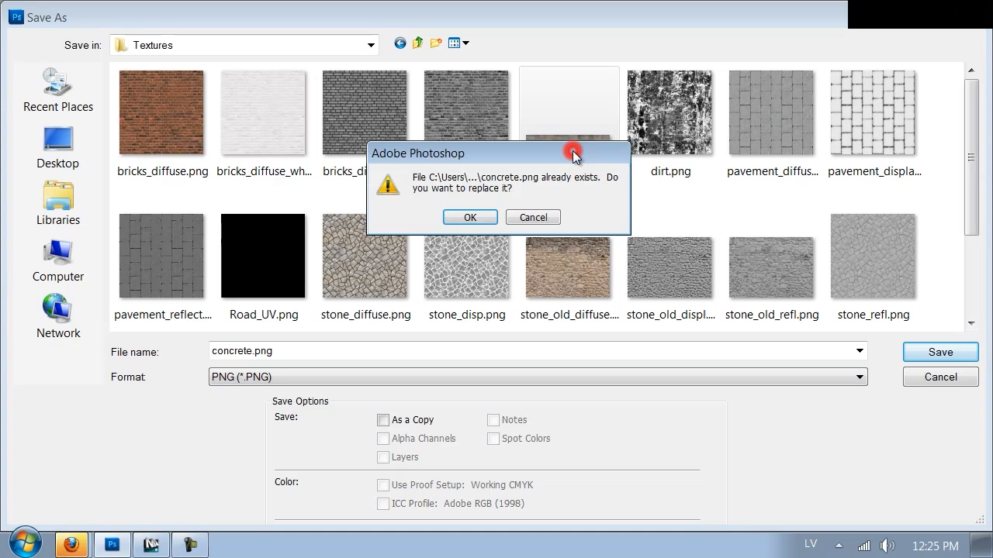
{"action": "left_click", "coordinate": [469, 220]}
{"action": "left_click", "coordinate": [517, 196]}
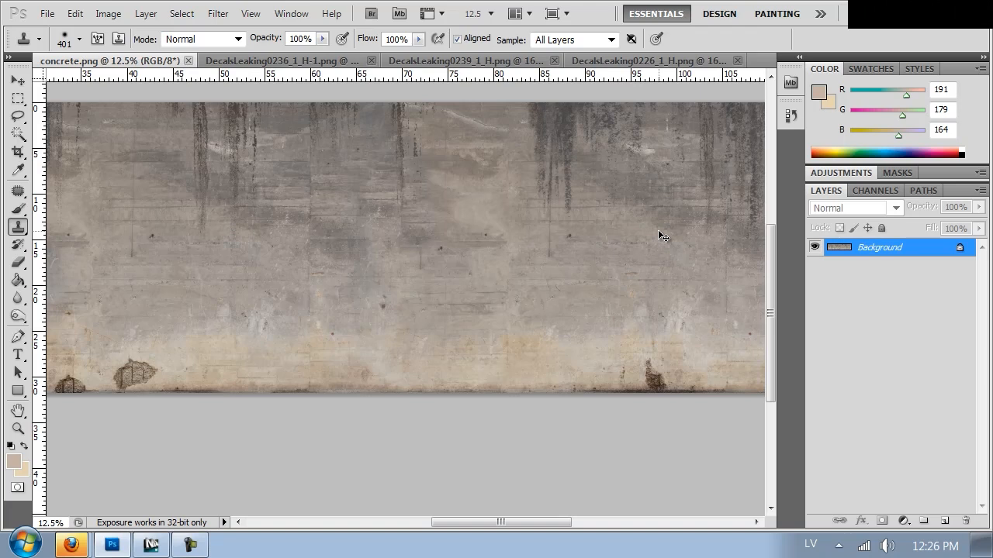
Duplicate the Background layer and fully desaturate the copy with Hue/Saturation.
{"action": "key", "text": "ctrl+j"}
{"action": "key", "text": "ctrl+u"}
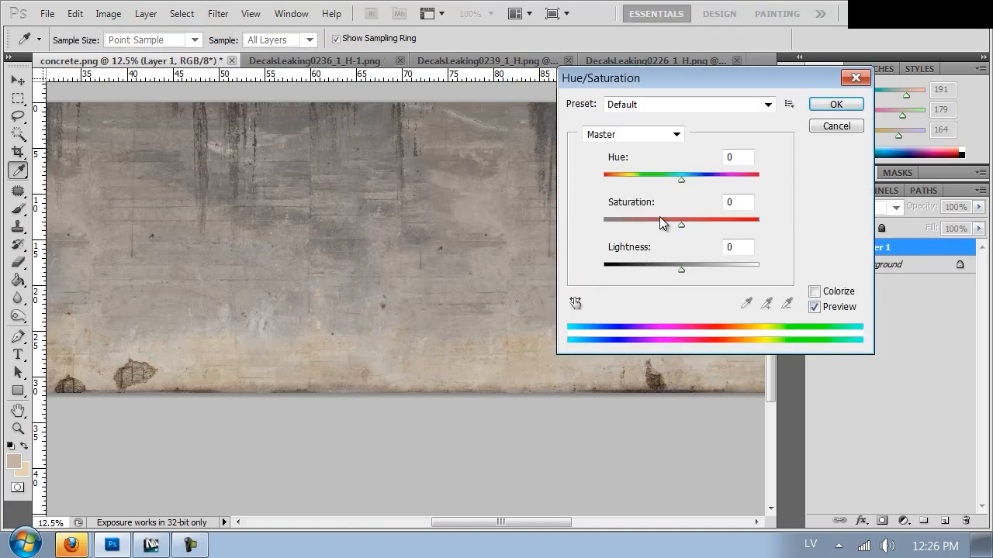
{"action": "left_click_drag", "start_coordinate": [651, 225], "coordinate": [600, 204]}
{"action": "left_click", "coordinate": [830, 105]}
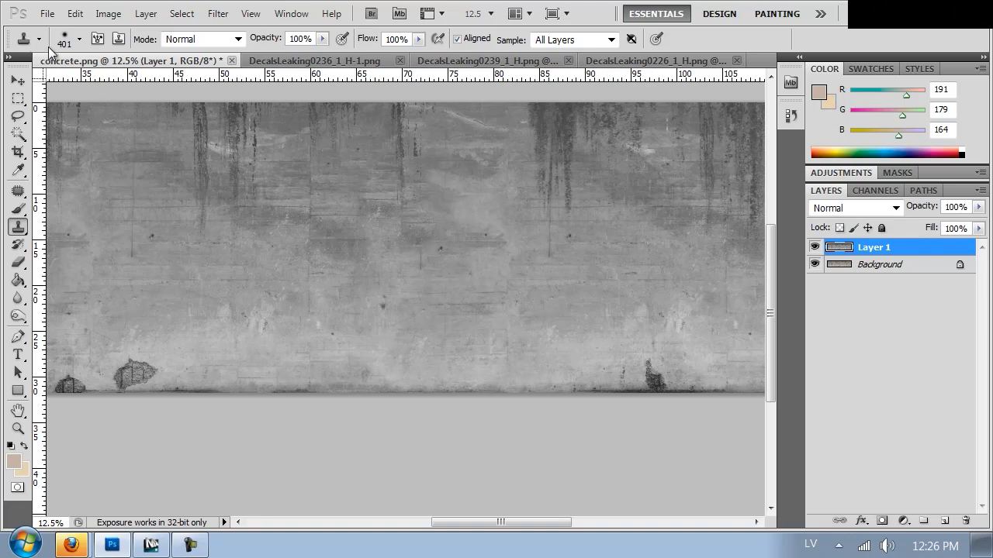
Invert the desaturated copy of the wall.
{"action": "key", "text": "ctrl+i"}
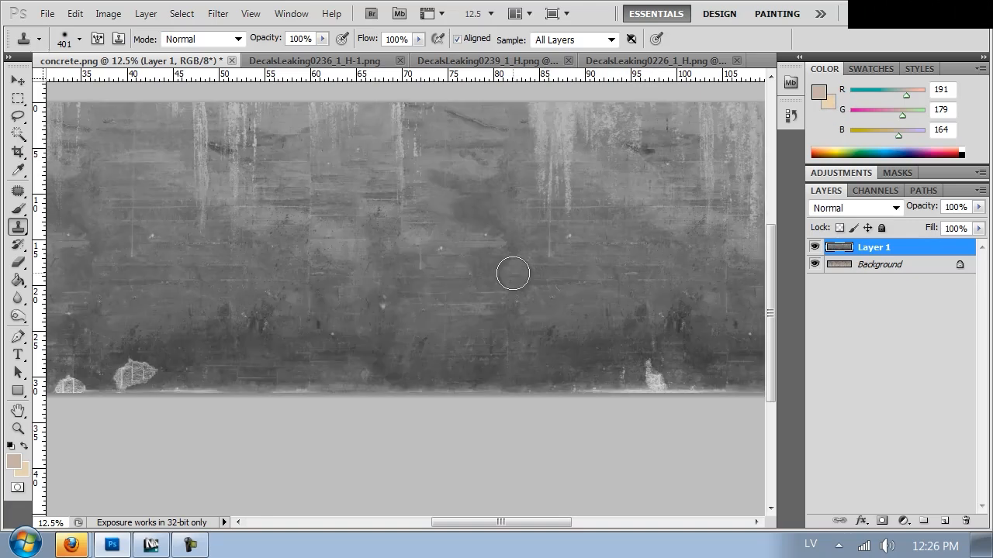
{"action": "key", "text": "space"}
{"action": "mouse_move", "coordinate": [238, 260]}
{"action": "left_mouse_down"}
{"action": "mouse_move", "coordinate": [306, 257]}
{"action": "mouse_move", "coordinate": [282, 263]}
{"action": "left_mouse_up"}
{"action": "key", "text": "ctrl+minus"}
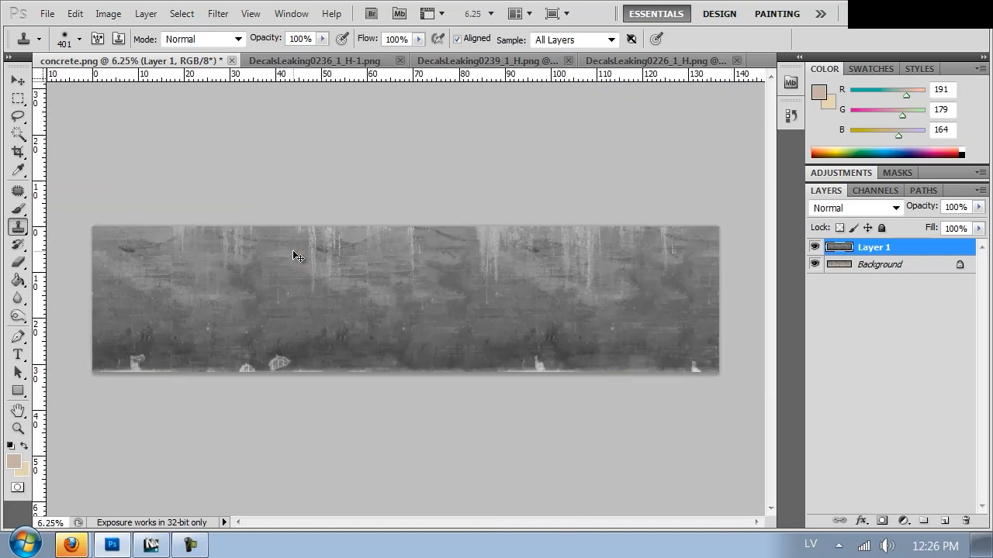
Paste a copy of the grayscale wall as a new layer, keeping the upper layer inverted and the lower one non-inverted.
{"action": "key", "text": "ctrl+j"}
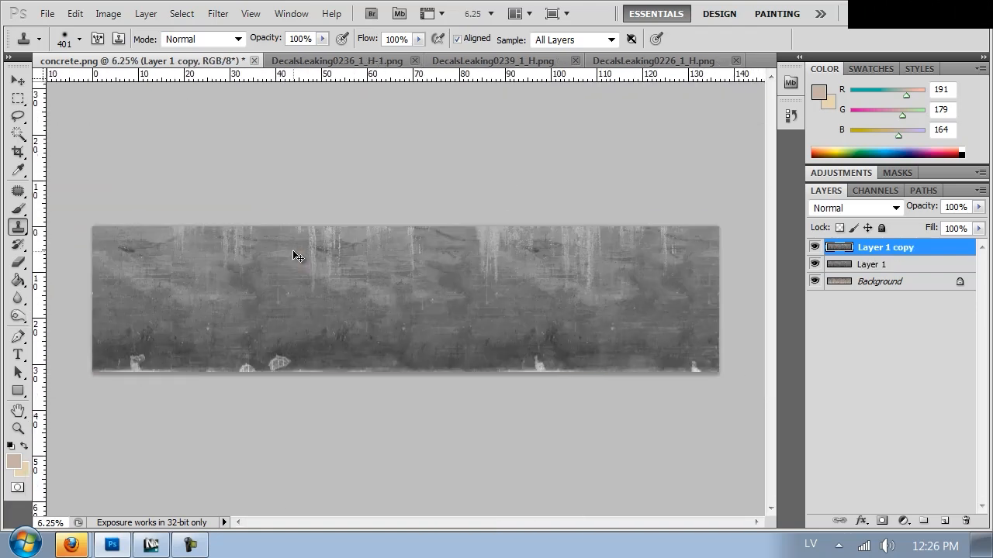
{"action": "key", "text": "ctrl+z"}
{"action": "key", "text": "ctrl+a"}
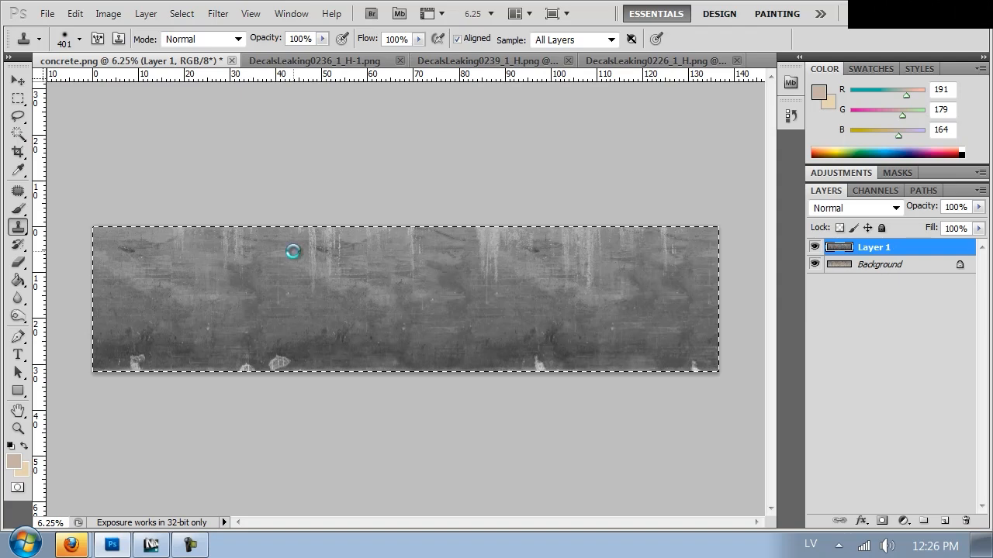
{"action": "key", "text": "ctrl+v"}
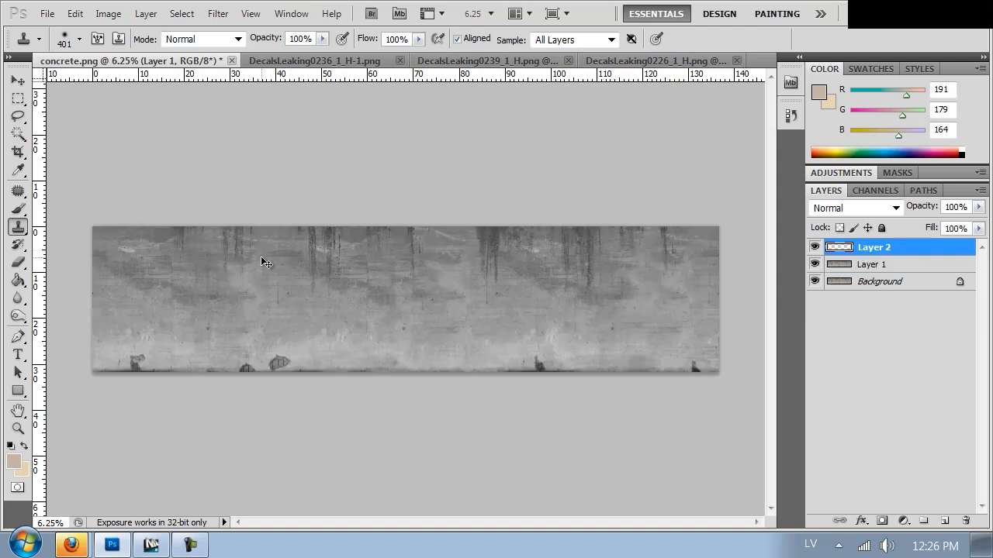
{"action": "key", "text": "ctrl+i"}
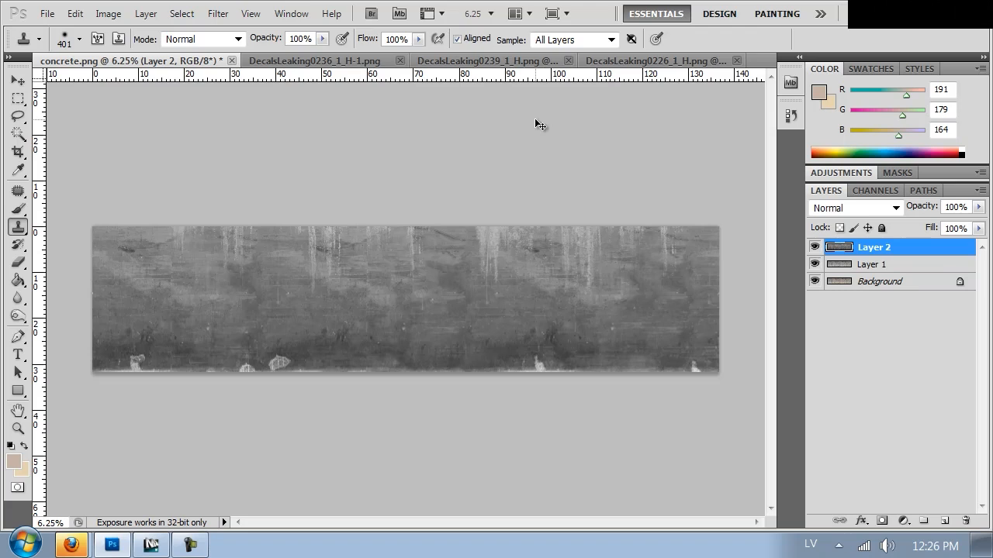
Add a layer mask to the inverted grayscale layer, Layer 2.
{"action": "key", "text": "ctrl+plus"}
{"action": "left_click_drag", "start_coordinate": [574, 247], "coordinate": [574, 172]}
{"action": "key", "text": "ctrl+minus"}
{"action": "left_click", "coordinate": [276, 366]}
{"action": "left_click", "coordinate": [882, 521]}
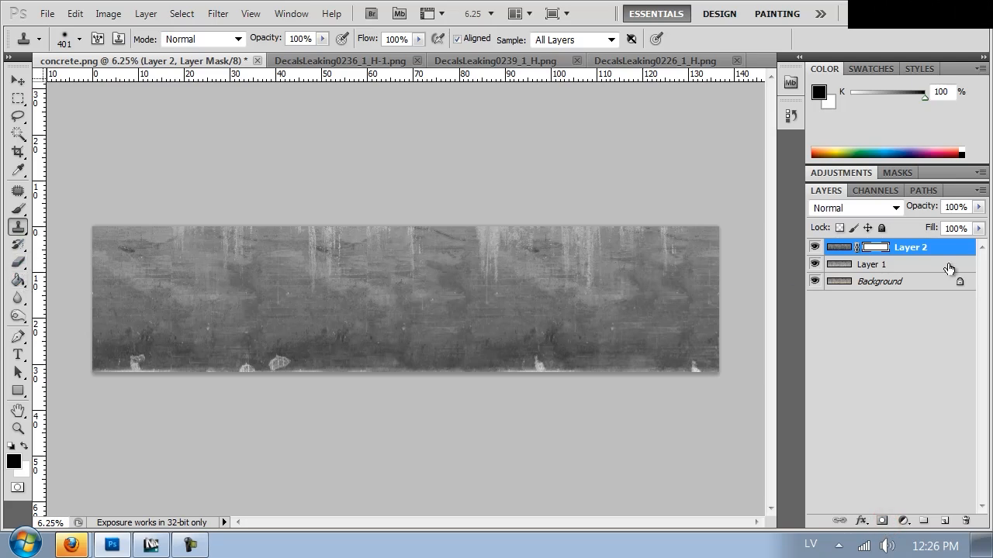
Fill Layer 2's mask with a vertical linear gradient, white at the wall's upper edge fading to black at its base.
{"action": "left_click", "coordinate": [19, 281]}
{"action": "right_click", "coordinate": [18, 281]}
{"action": "left_click", "coordinate": [77, 279]}
{"action": "left_click_drag", "start_coordinate": [418, 227], "coordinate": [418, 231]}
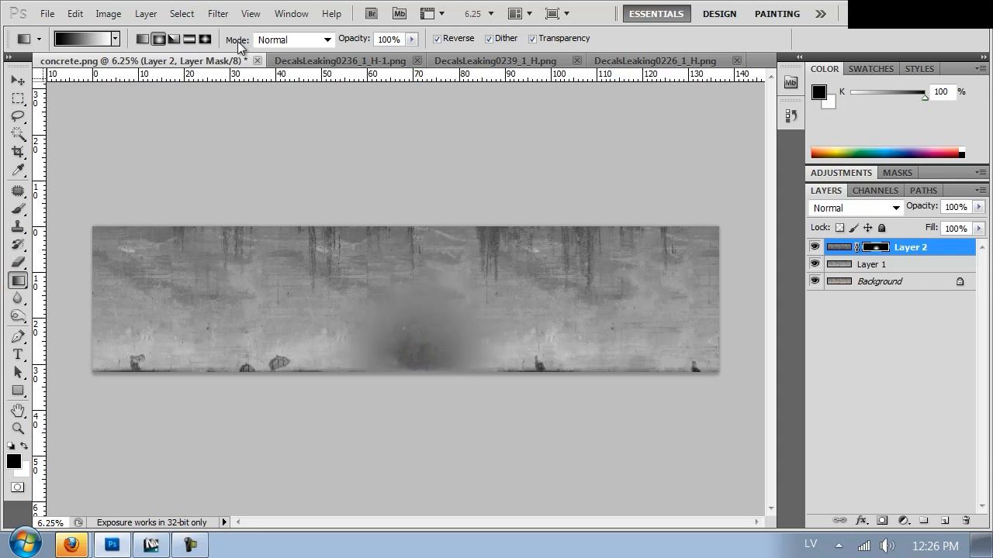
{"action": "left_click", "coordinate": [142, 39]}
{"action": "mouse_move", "coordinate": [401, 360]}
{"action": "left_mouse_down"}
{"action": "mouse_move", "coordinate": [397, 231]}
{"action": "mouse_move", "coordinate": [409, 361]}
{"action": "left_mouse_up"}
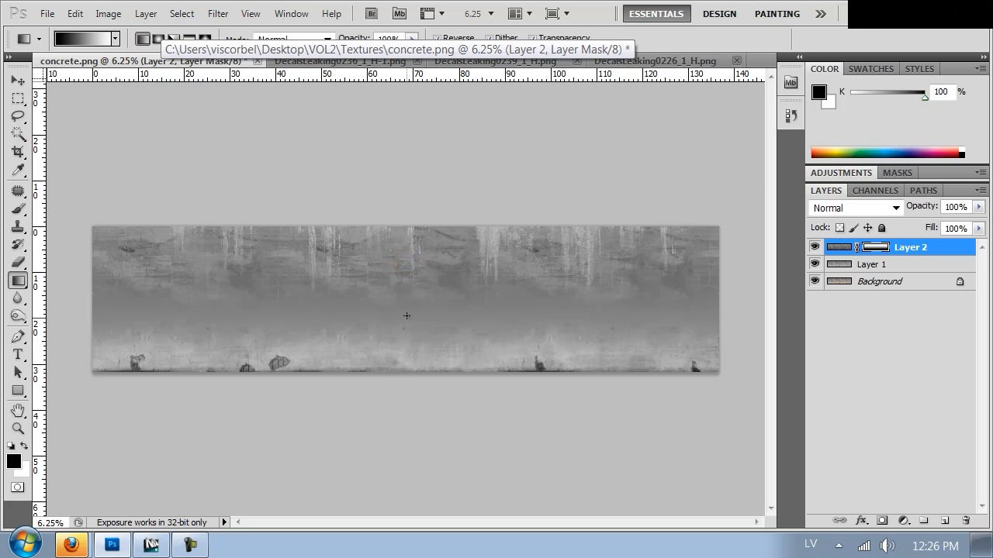
{"action": "left_click_drag", "start_coordinate": [399, 237], "coordinate": [404, 380]}
{"action": "left_click_drag", "start_coordinate": [387, 274], "coordinate": [386, 378]}
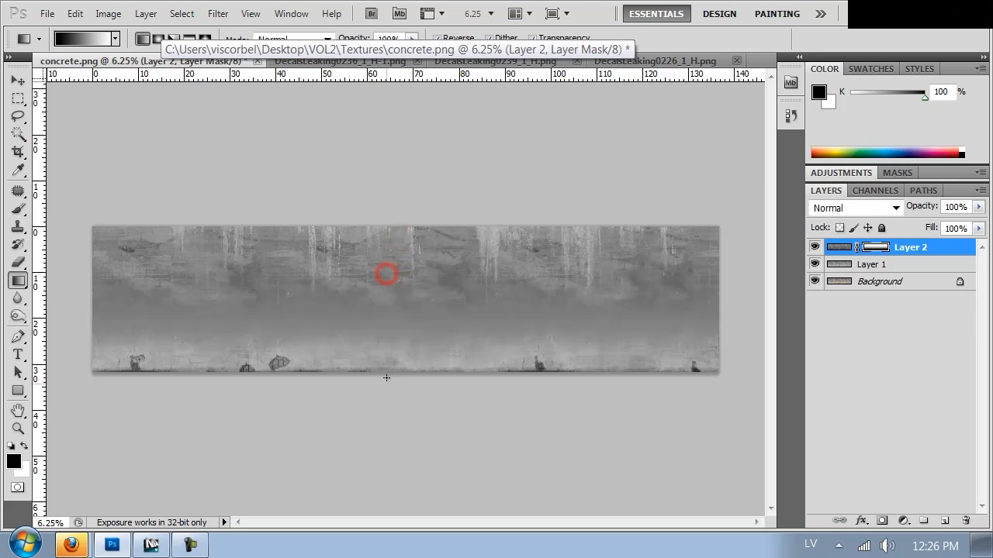
{"action": "left_click_drag", "start_coordinate": [391, 436], "coordinate": [390, 436]}
{"action": "left_click_drag", "start_coordinate": [379, 266], "coordinate": [370, 413]}
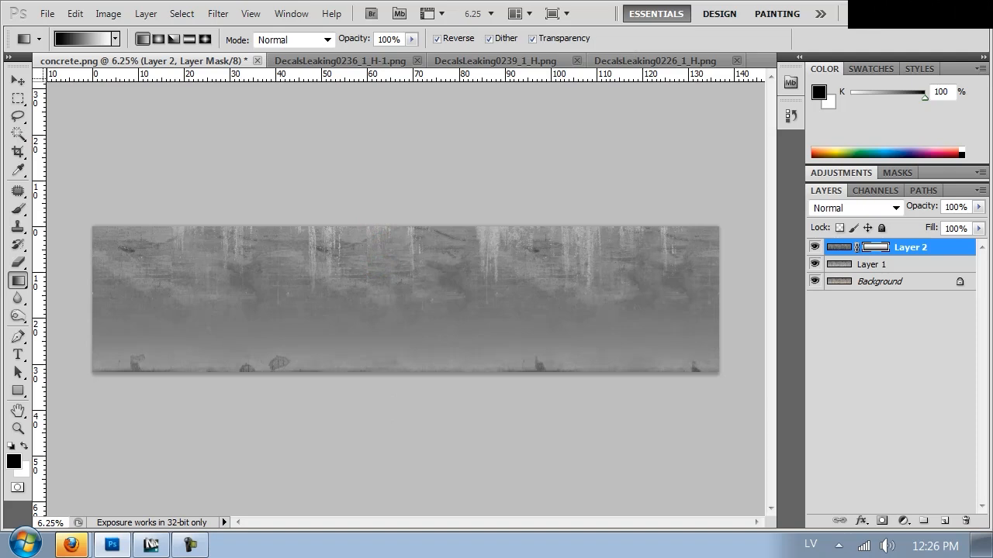
Hide Layer 1 and fully desaturate the Background wall image with Hue/Saturation.
{"action": "key", "text": "ctrl+plus"}
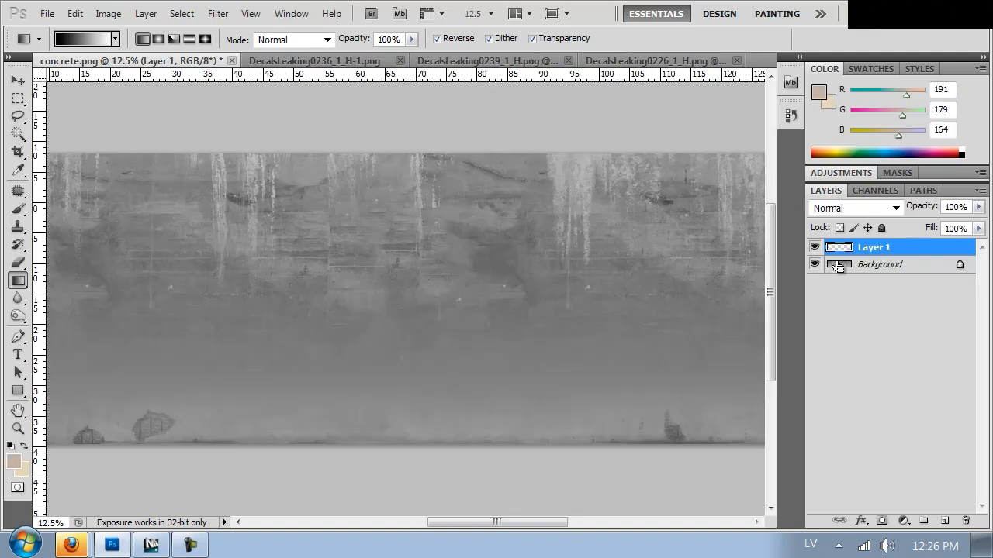
{"action": "left_click", "coordinate": [836, 267], "text": "ctrl"}
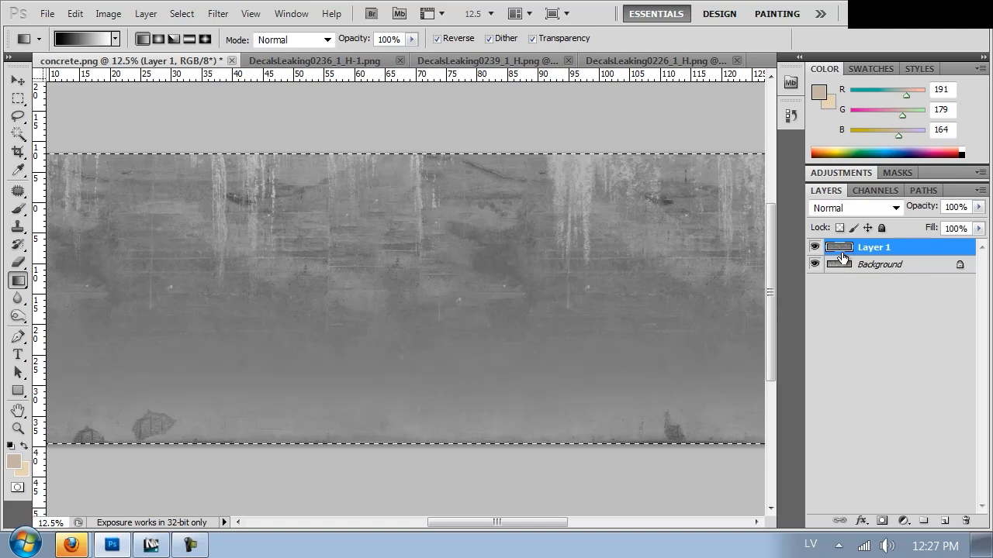
{"action": "left_click", "coordinate": [815, 249]}
{"action": "left_click", "coordinate": [815, 248]}
{"action": "left_click", "coordinate": [815, 248]}
{"action": "left_click", "coordinate": [841, 267]}
{"action": "key", "text": "ctrl+u"}
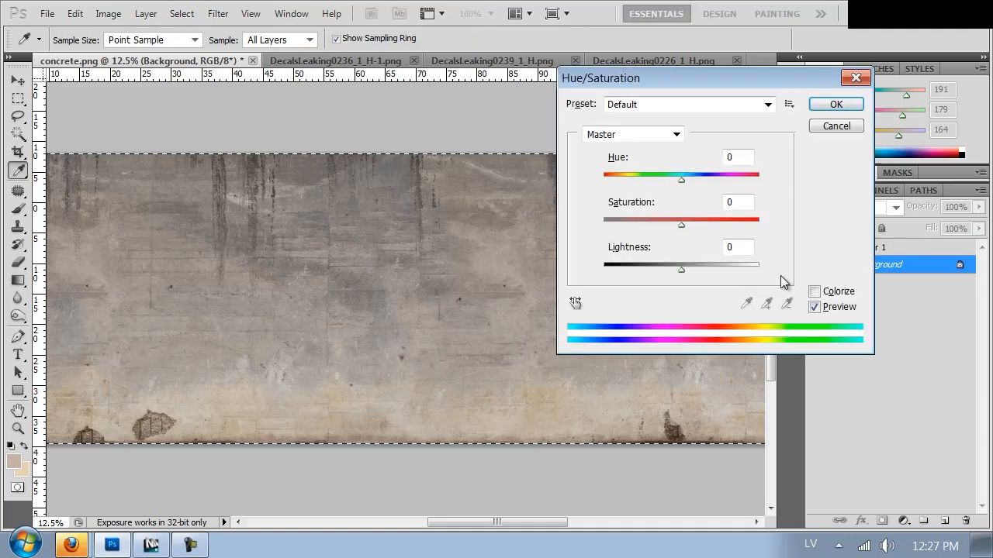
{"action": "left_click_drag", "start_coordinate": [632, 228], "coordinate": [552, 224]}
{"action": "left_click", "coordinate": [822, 104]}
{"action": "key", "text": "g"}
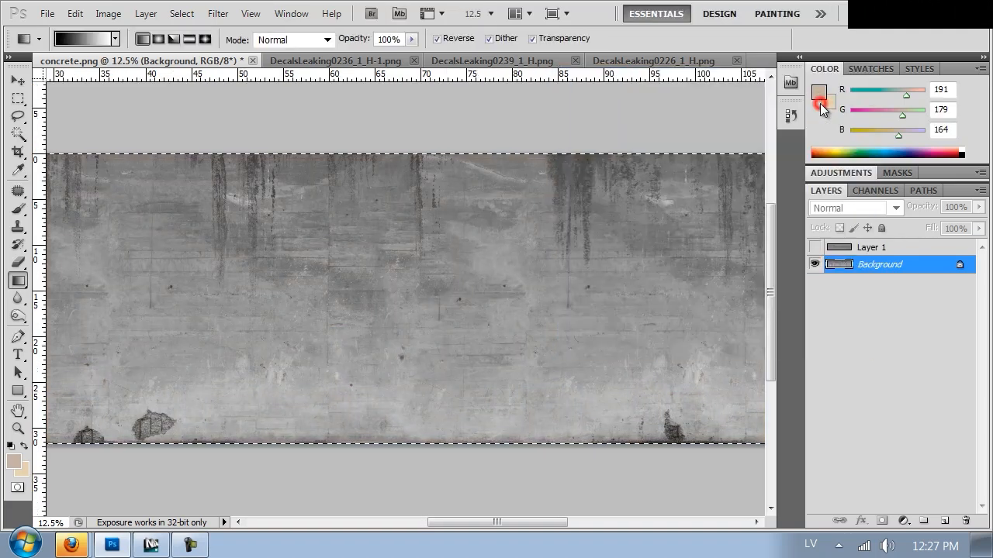
{"action": "left_click", "coordinate": [815, 247]}
{"action": "left_click", "coordinate": [815, 247]}
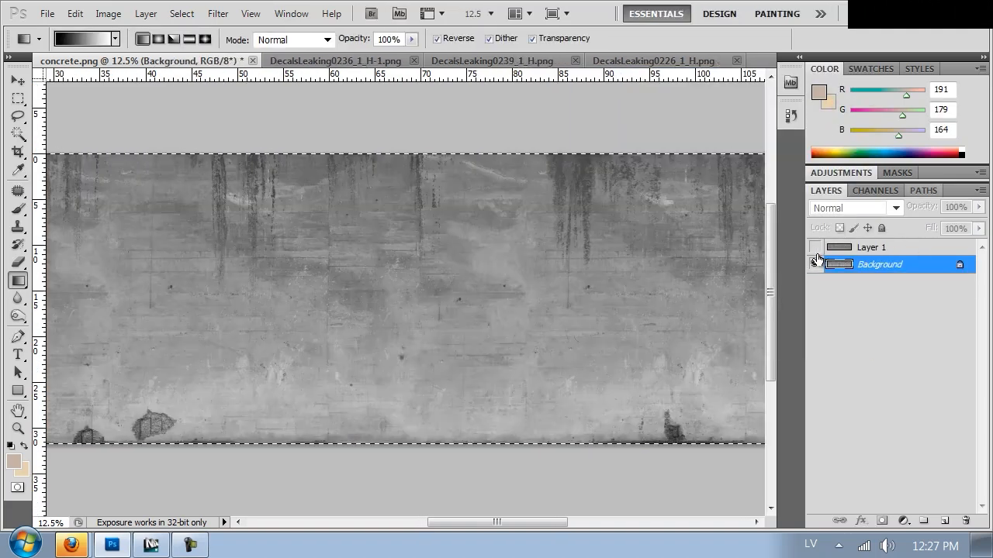
Paste the copied grayscale wall as a new layer above the Background and set its blend mode to Lighten.
{"action": "key", "text": "ctrl+v"}
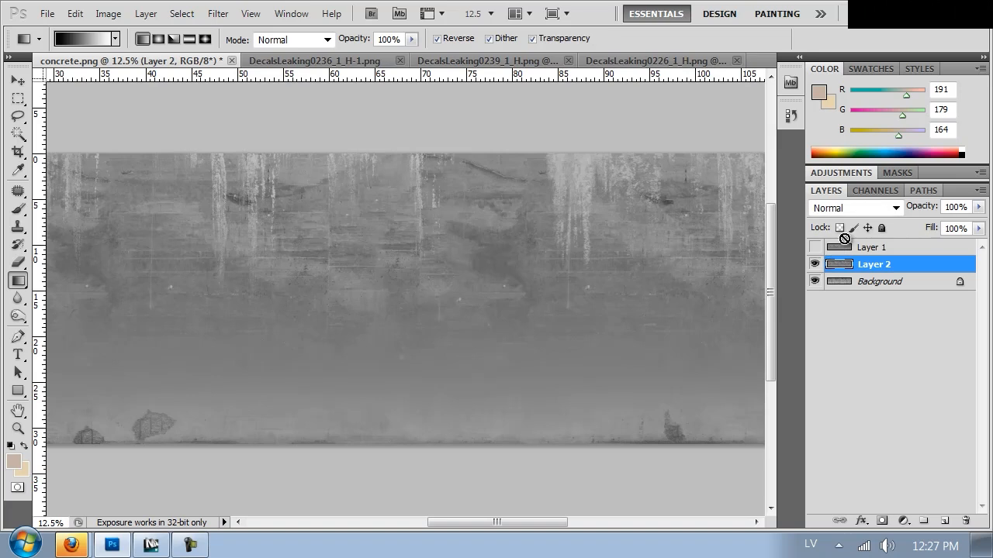
{"action": "left_click", "coordinate": [858, 208]}
{"action": "left_click", "coordinate": [847, 49]}
{"action": "key", "text": "Down"}
{"action": "key", "text": "Down"}
{"action": "key", "text": "Down"}
{"action": "key", "text": "Down"}
{"action": "key", "text": "Down"}
{"action": "key", "text": "Down"}
{"action": "key", "text": "Up"}
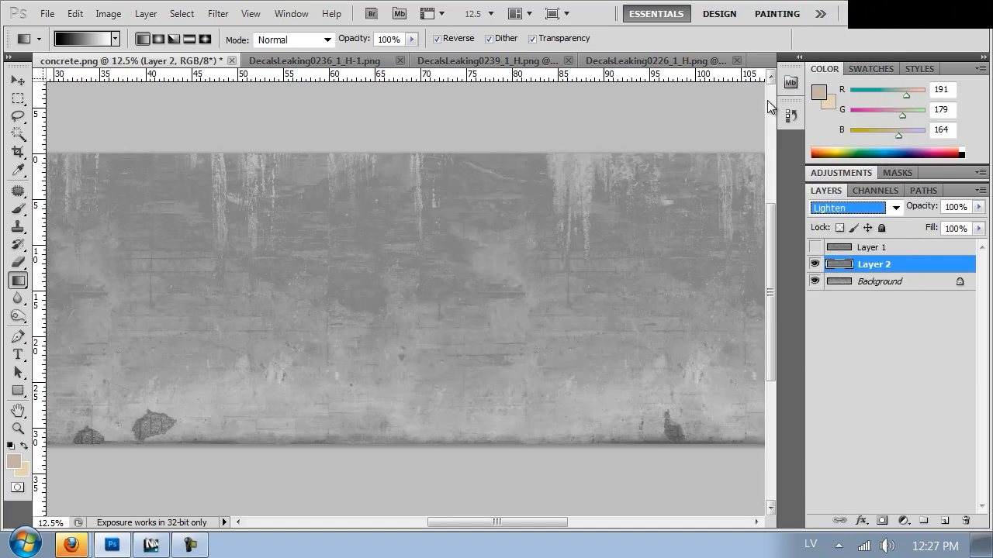
{"action": "left_click_drag", "start_coordinate": [285, 299], "coordinate": [116, 283]}
{"action": "left_click_drag", "start_coordinate": [417, 280], "coordinate": [594, 282]}
{"action": "left_click_drag", "start_coordinate": [240, 272], "coordinate": [622, 277]}
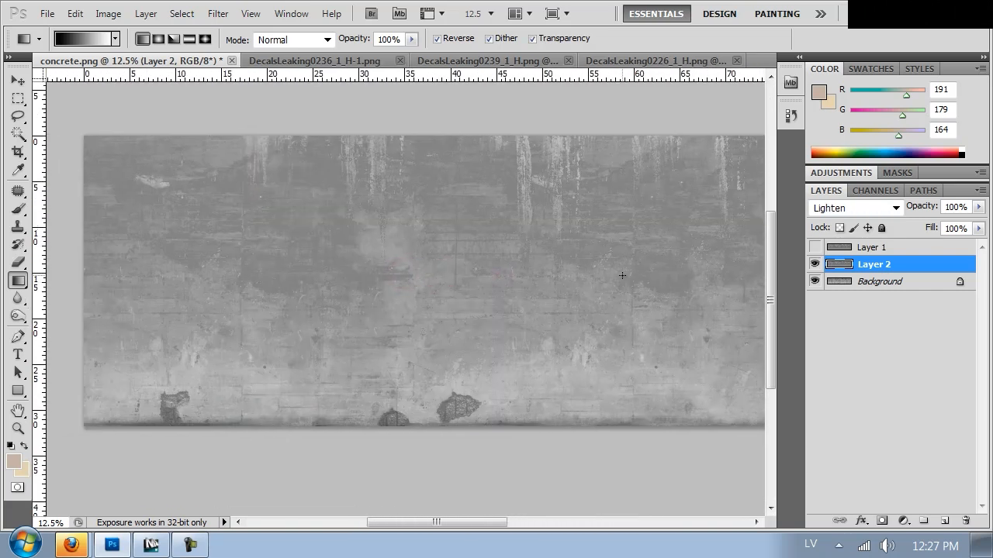
Save the blended grayscale map in the Textures folder as a PNG named concrete_bump.png.
{"action": "key", "text": "ctrl+shift+s"}
{"action": "left_click", "coordinate": [239, 376]}
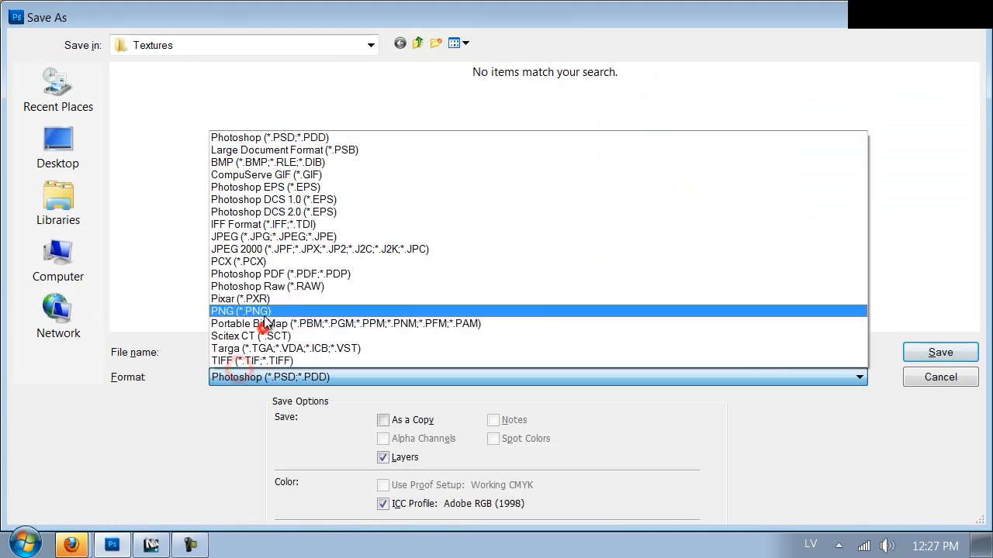
{"action": "left_click", "coordinate": [262, 313]}
{"action": "left_click", "coordinate": [262, 351]}
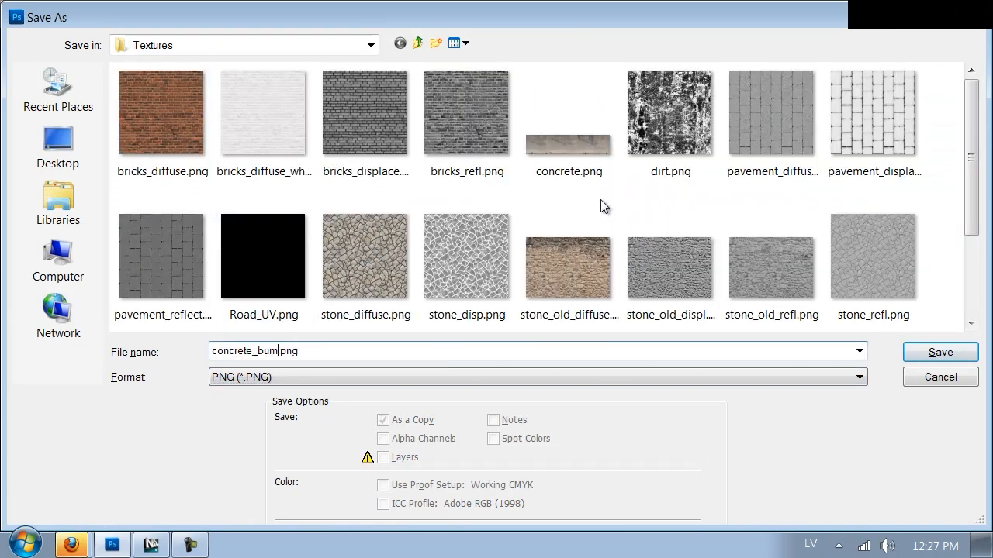
{"action": "key", "text": "Return"}
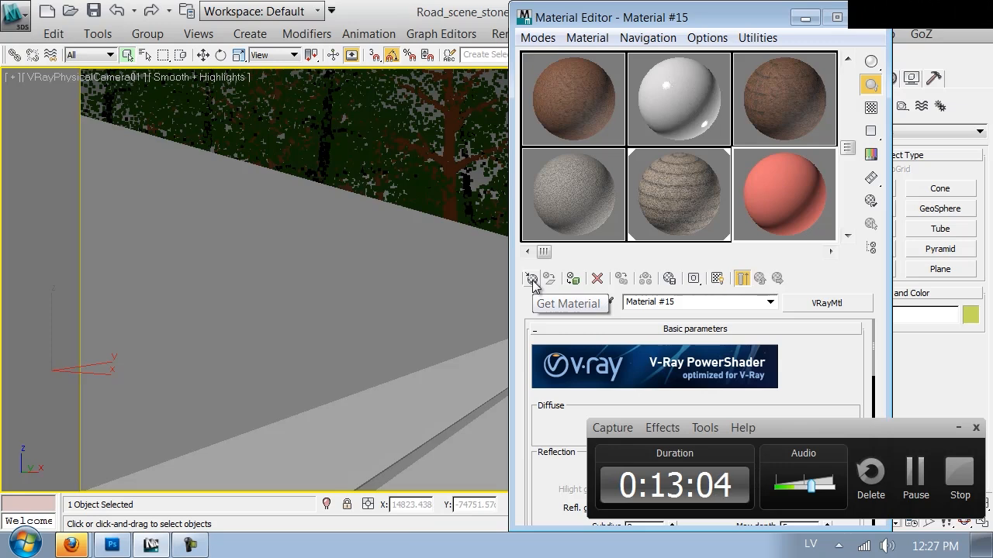
Switch to 3ds Max and replace the plain red Material #15 with a new VRayMtl in the Material Editor.
{"action": "left_click", "coordinate": [958, 427]}
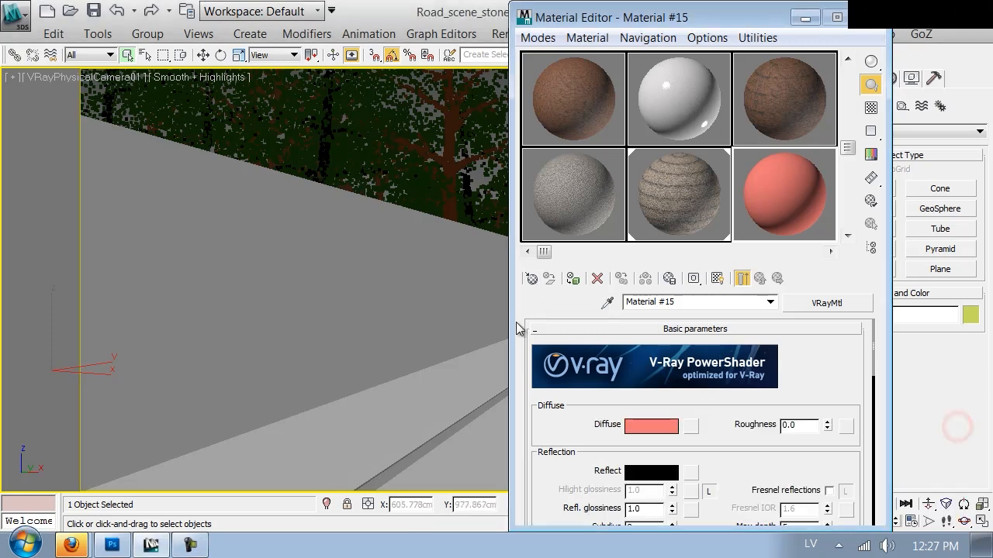
{"action": "left_click", "coordinate": [532, 279]}
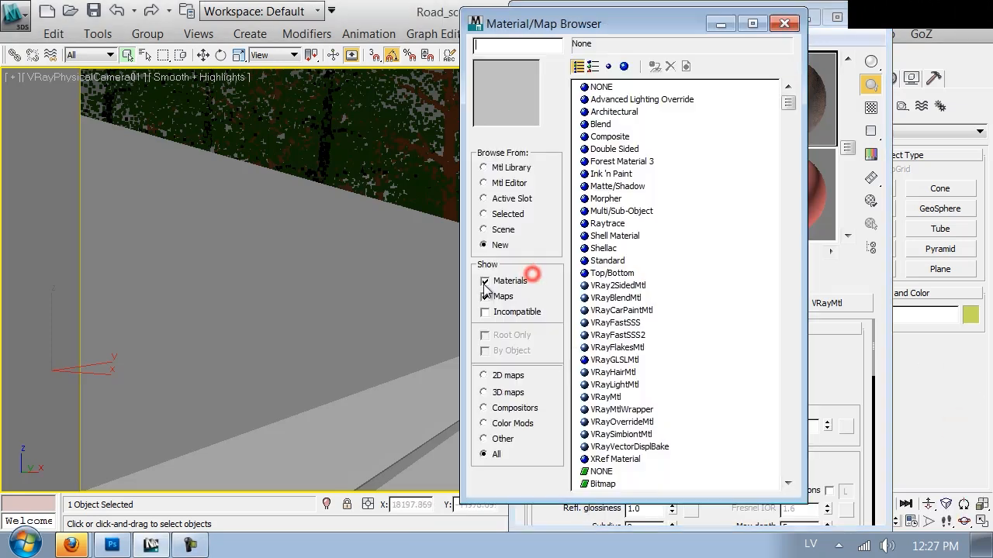
{"action": "double_click", "coordinate": [621, 397]}
{"action": "left_click_drag", "start_coordinate": [737, 442], "coordinate": [737, 411]}
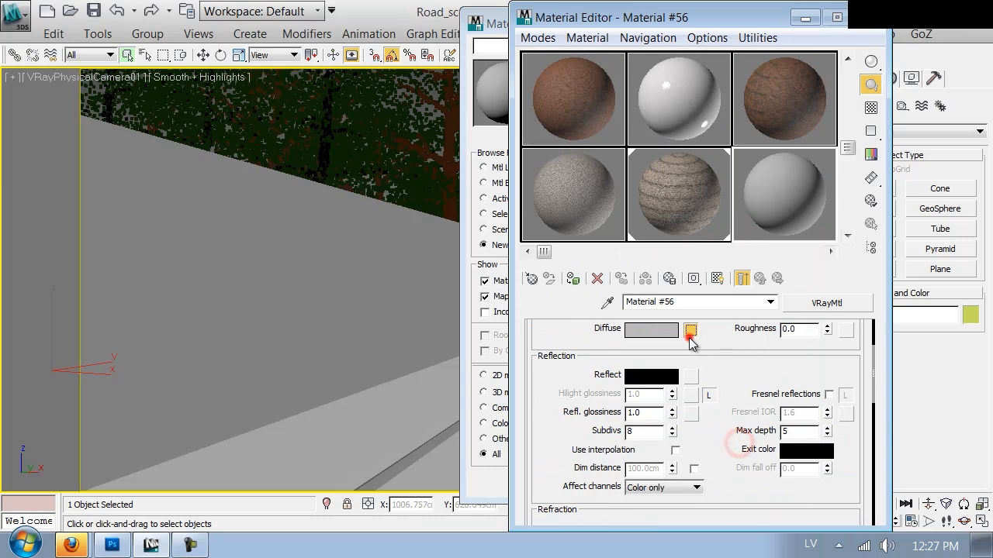
Load concrete.png from the Textures folder as the new material's diffuse bitmap and display it on the wall in the viewport.
{"action": "left_click", "coordinate": [689, 331]}
{"action": "double_click", "coordinate": [514, 140]}
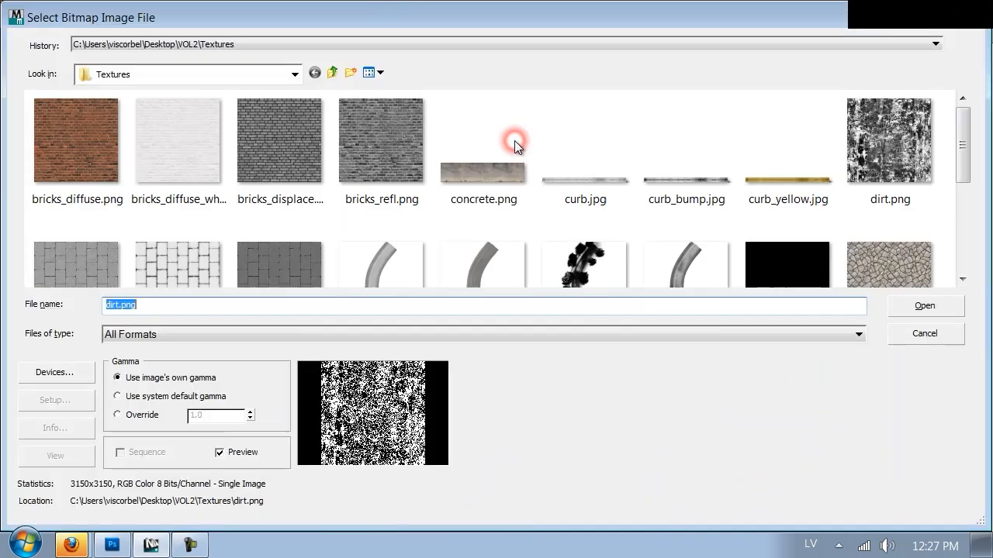
{"action": "left_click", "coordinate": [262, 147]}
{"action": "scroll", "coordinate": [289, 155], "scroll_direction": "down", "scroll_amount": 3}
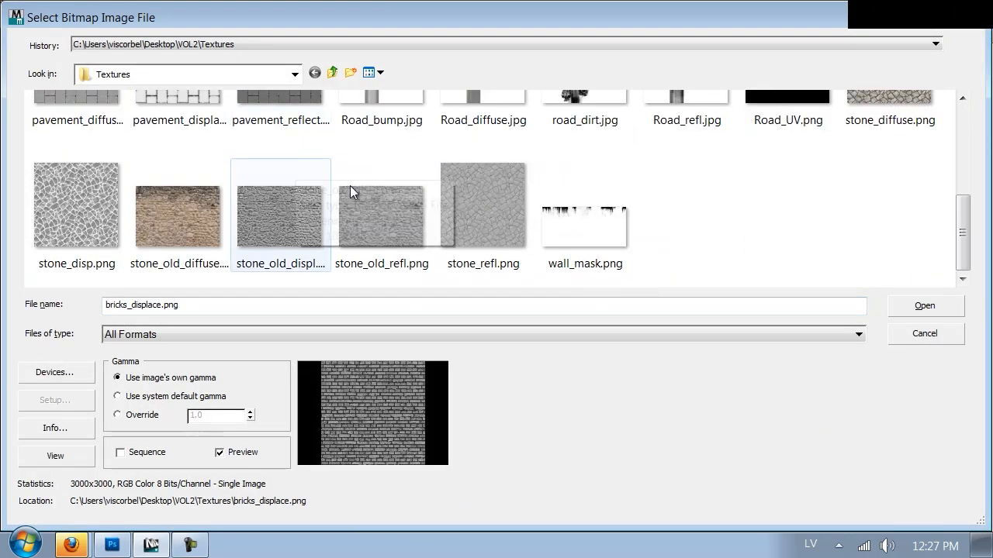
{"action": "scroll", "coordinate": [724, 206], "scroll_direction": "up", "scroll_amount": 3}
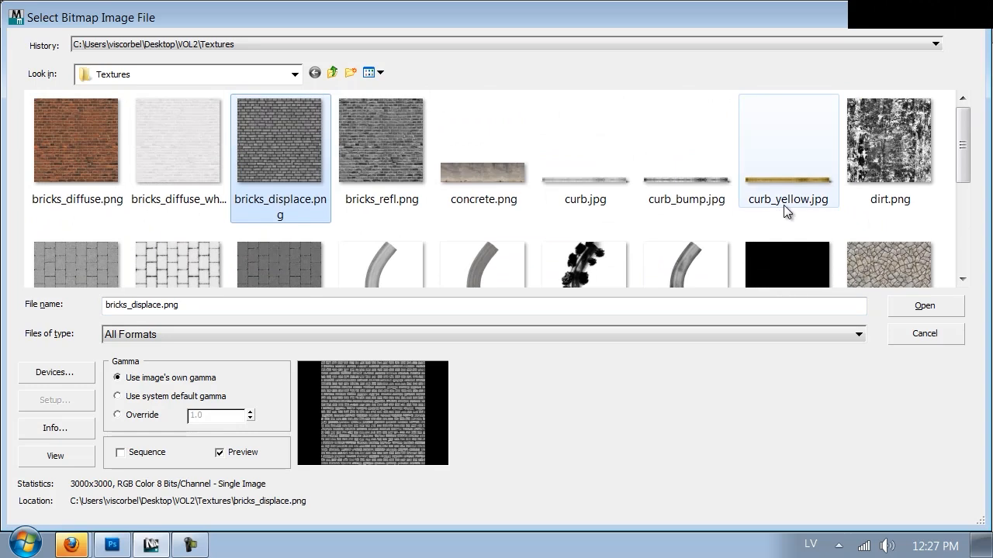
{"action": "double_click", "coordinate": [475, 167]}
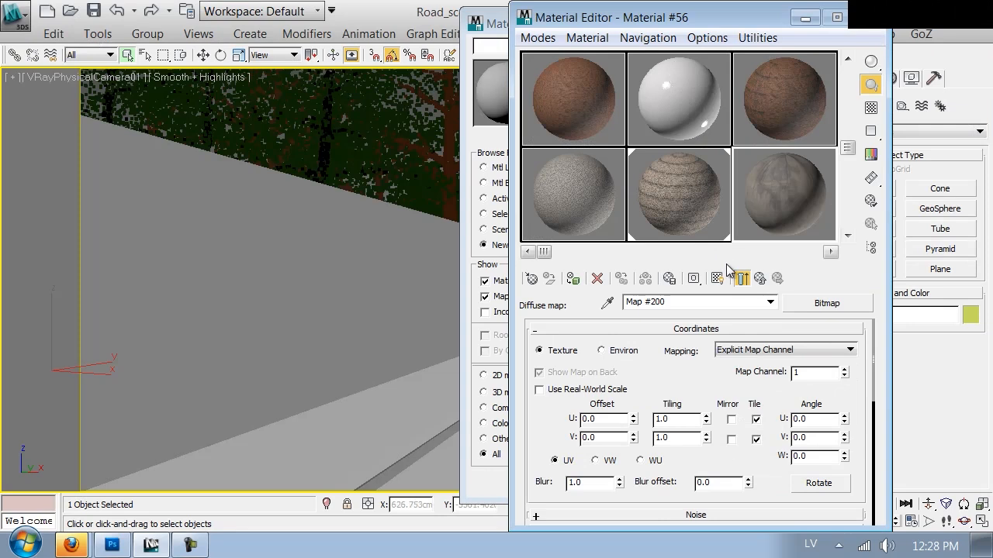
{"action": "left_click", "coordinate": [724, 276]}
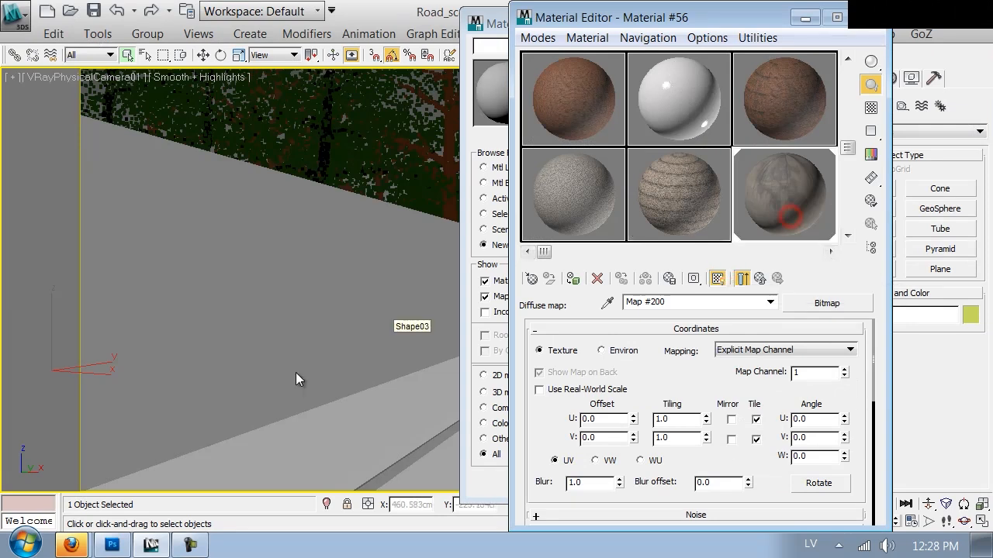
Set the diffuse map's tiling to U 2.6 and V 9.9, and its V offset to -0.001.
{"action": "left_click_drag", "start_coordinate": [706, 419], "coordinate": [692, 364]}
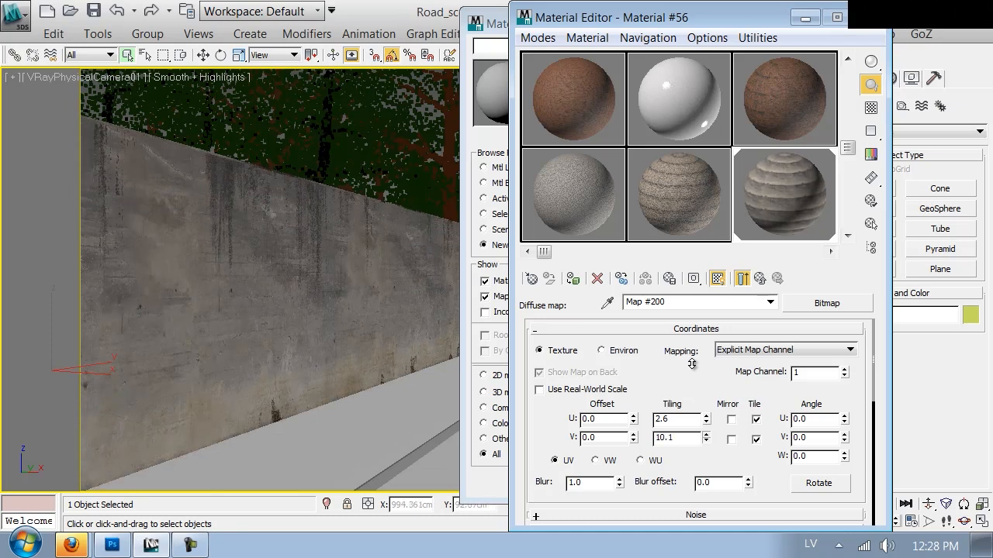
{"action": "left_click", "coordinate": [706, 440]}
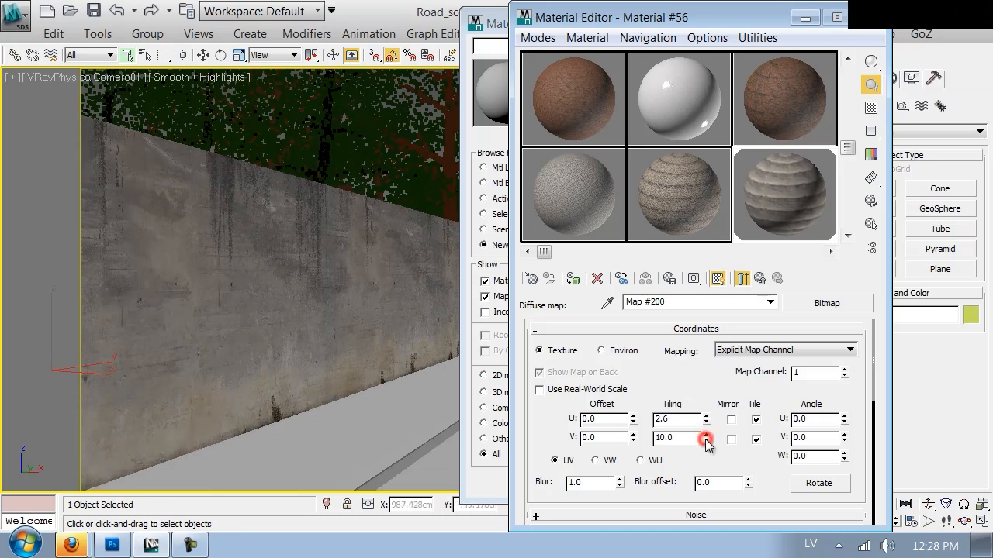
{"action": "left_click", "coordinate": [707, 440]}
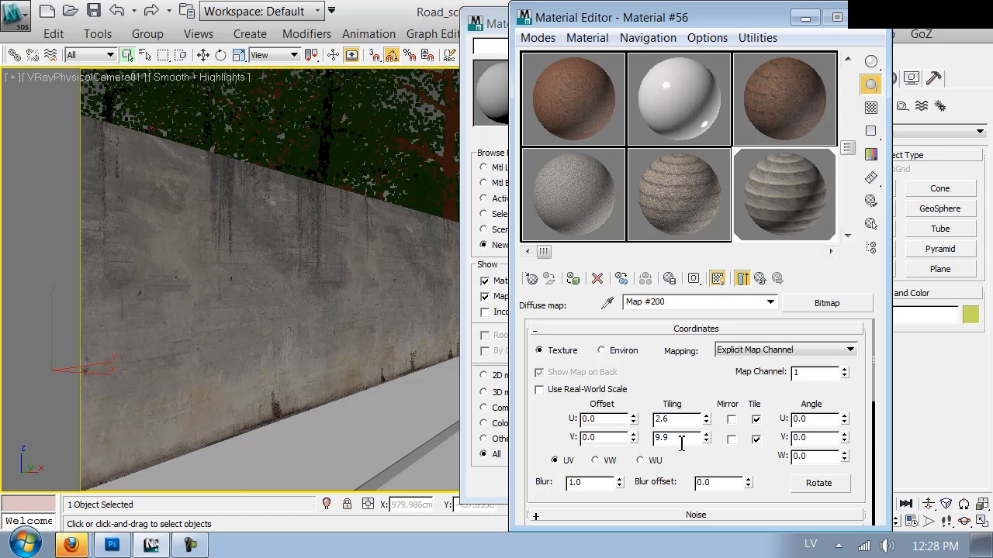
{"action": "left_click", "coordinate": [633, 441]}
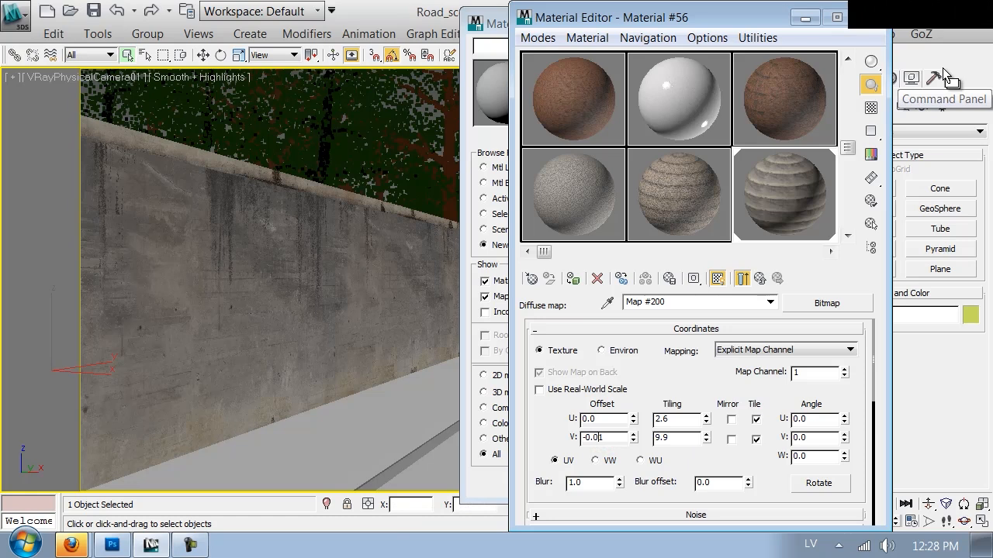
{"action": "key", "text": "Return"}
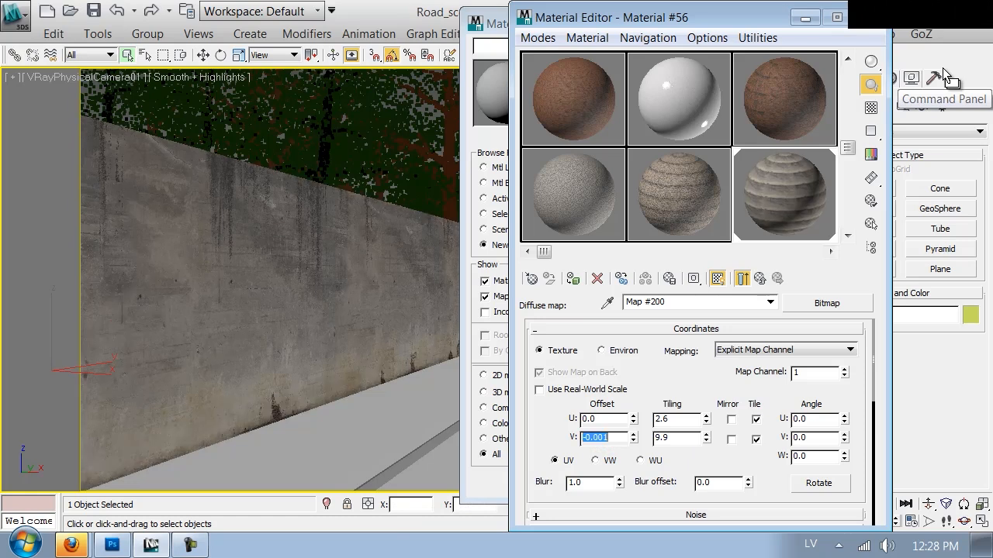
Close the Material/Map Browser and paste a copy of the diffuse map into the material's Reflect map slot.
{"action": "left_click_drag", "start_coordinate": [696, 23], "coordinate": [578, 28]}
{"action": "left_click", "coordinate": [784, 23]}
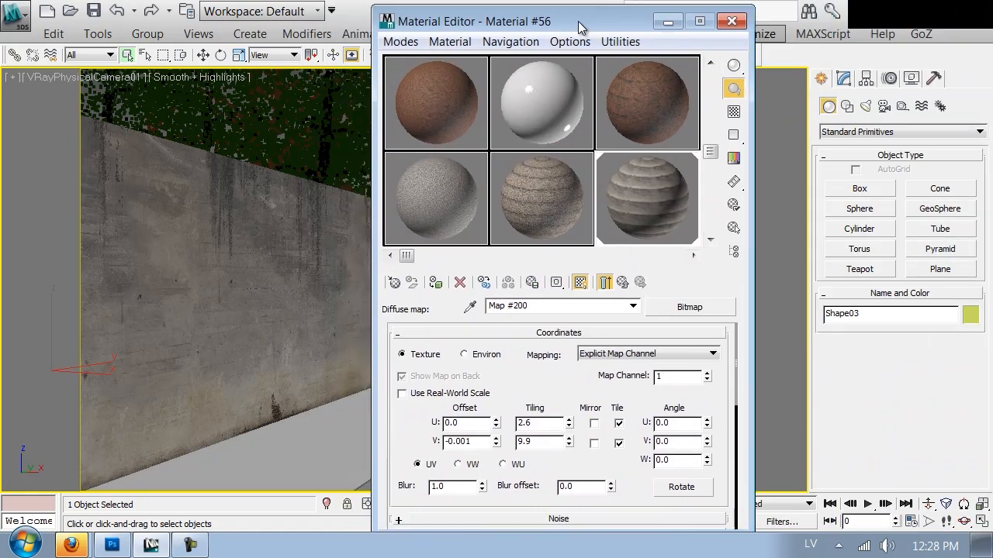
{"action": "left_click", "coordinate": [623, 284]}
{"action": "right_click", "coordinate": [553, 333]}
{"action": "left_click", "coordinate": [582, 366]}
{"action": "right_click", "coordinate": [553, 380]}
{"action": "left_click", "coordinate": [597, 393]}
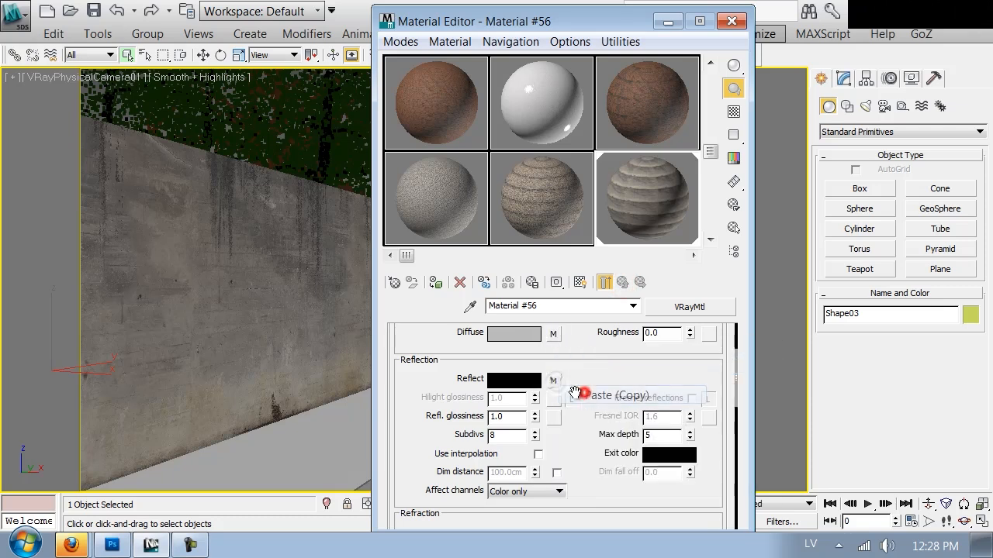
{"action": "left_click", "coordinate": [553, 380]}
{"action": "scroll", "coordinate": [576, 465], "scroll_direction": "down", "scroll_amount": 3}
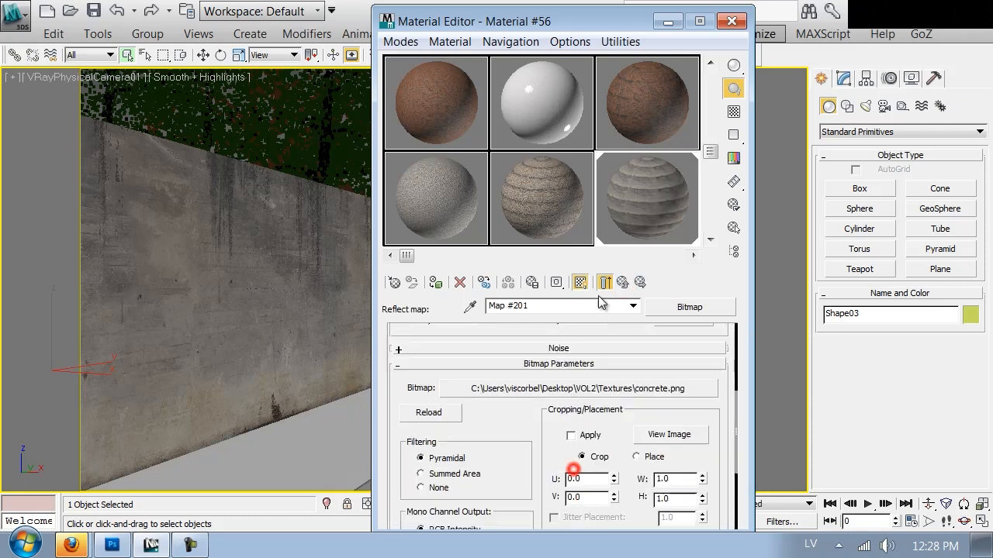
{"action": "left_click", "coordinate": [581, 393]}
{"action": "left_click", "coordinate": [232, 185]}
{"action": "scroll", "coordinate": [295, 198], "scroll_direction": "down", "scroll_amount": 5}
{"action": "scroll", "coordinate": [317, 207], "scroll_direction": "up", "scroll_amount": 5}
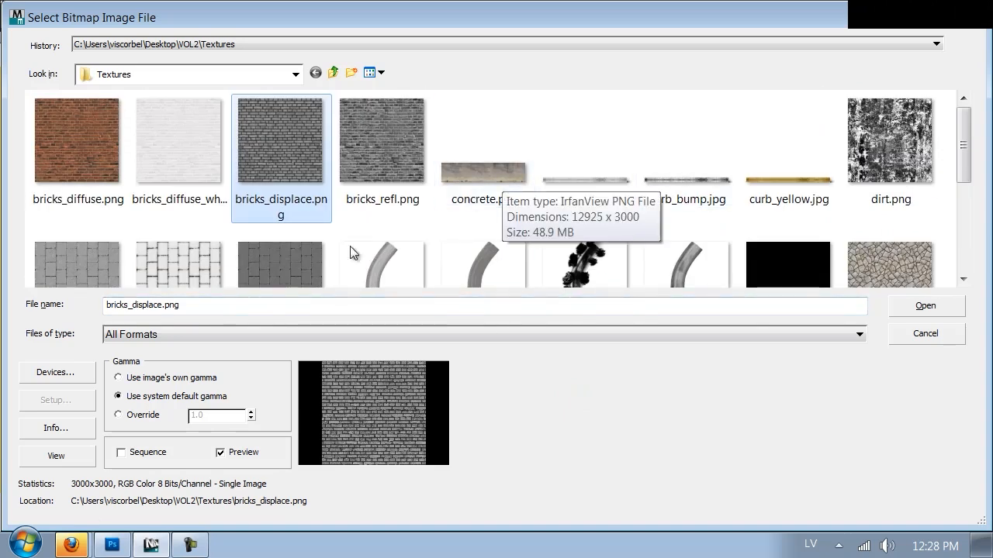
{"action": "left_click", "coordinate": [113, 545]}
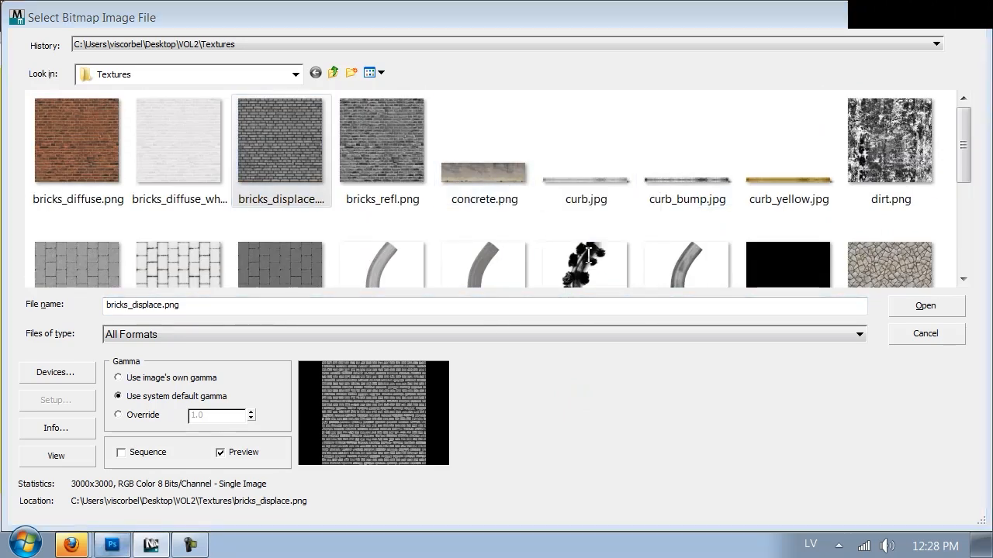
{"action": "left_click", "coordinate": [901, 332]}
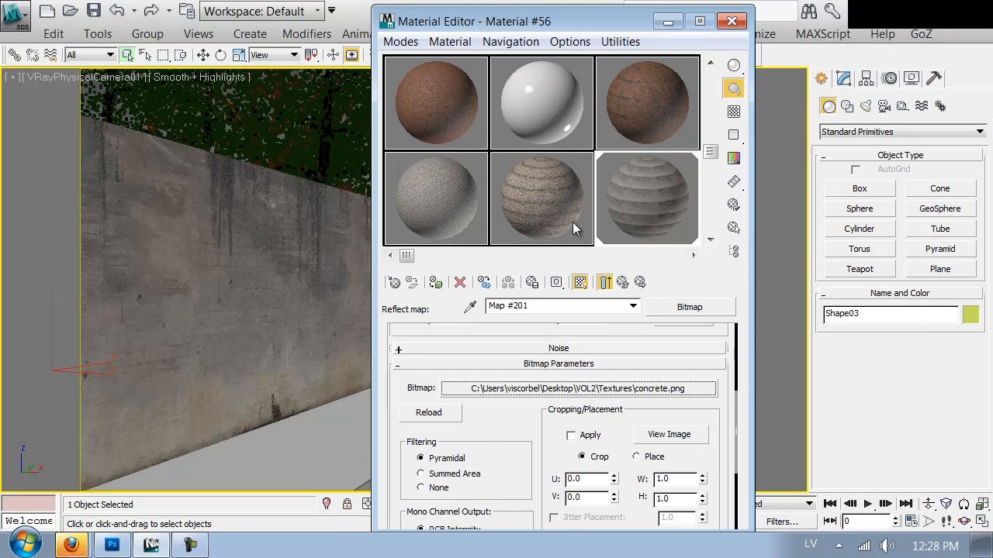
{"action": "left_click_drag", "start_coordinate": [485, 427], "coordinate": [505, 518]}
{"action": "left_click", "coordinate": [625, 282]}
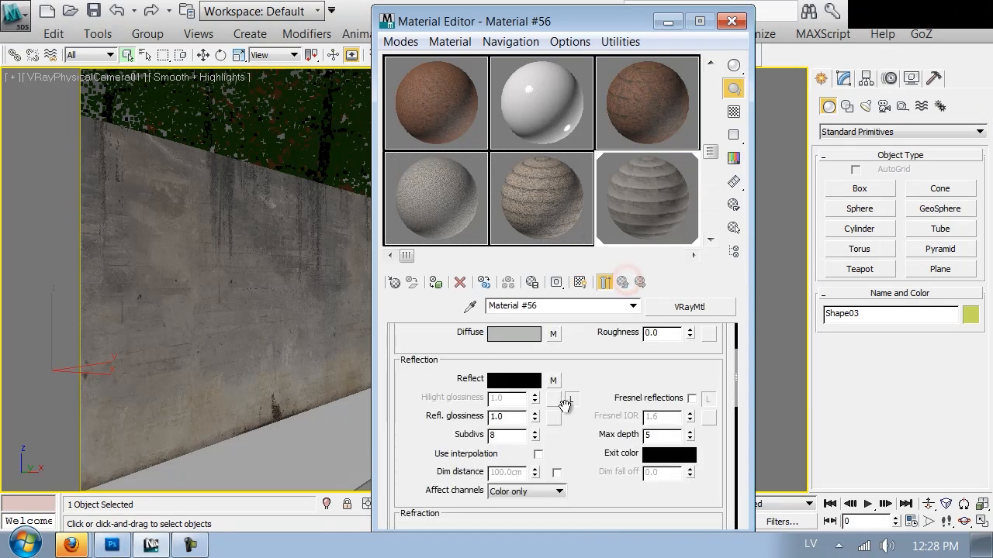
Set the diffuse bitmap's Blur to 0.5 and return to the parent material.
{"action": "right_click", "coordinate": [555, 382]}
{"action": "left_click", "coordinate": [551, 332]}
{"action": "left_click_drag", "start_coordinate": [418, 445], "coordinate": [428, 335]}
{"action": "double_click", "coordinate": [445, 381]}
{"action": "type", "text": ".5"}
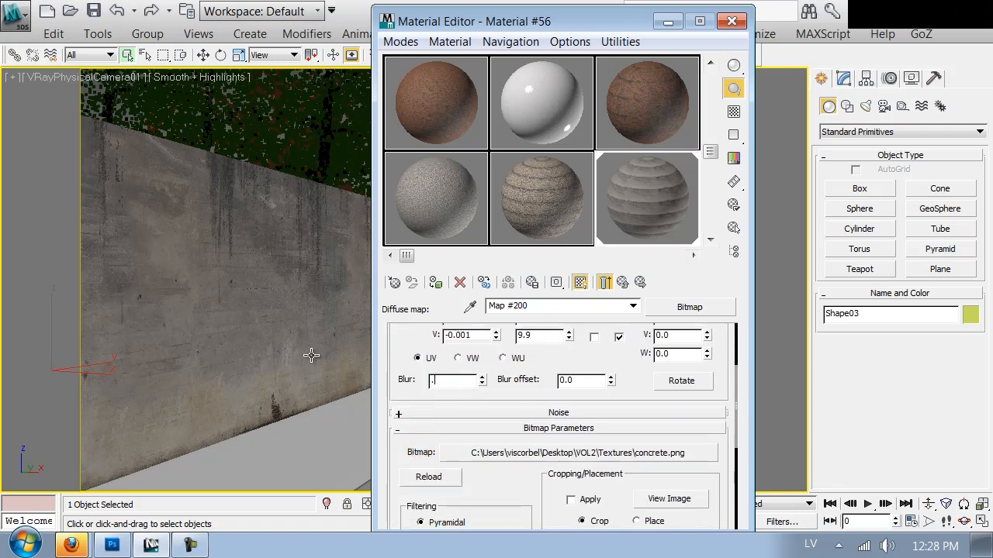
{"action": "left_click", "coordinate": [623, 283]}
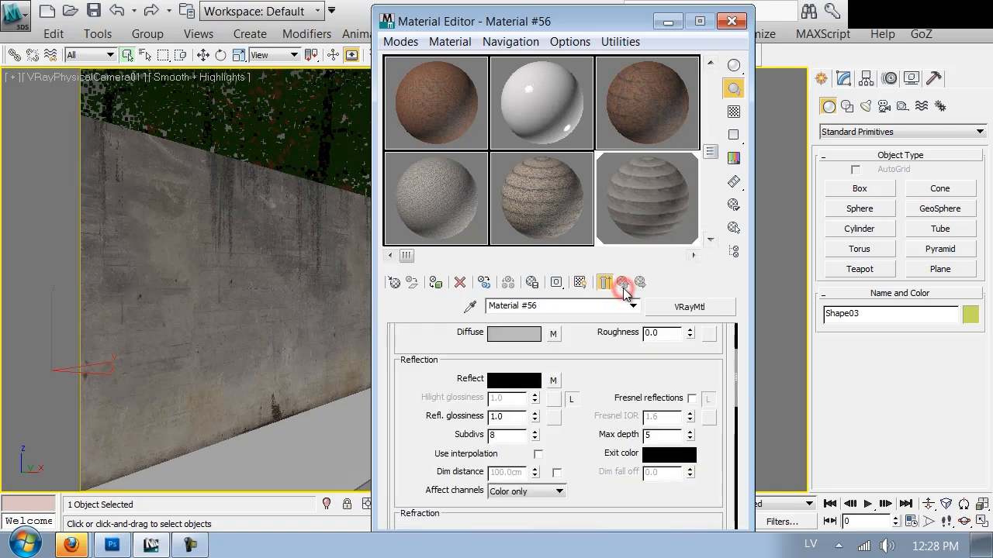
Replace the Reflect map's bitmap with concrete_bump.png from the Textures folder and set its Blur to 0.5.
{"action": "left_click", "coordinate": [110, 546]}
{"action": "left_click", "coordinate": [150, 546]}
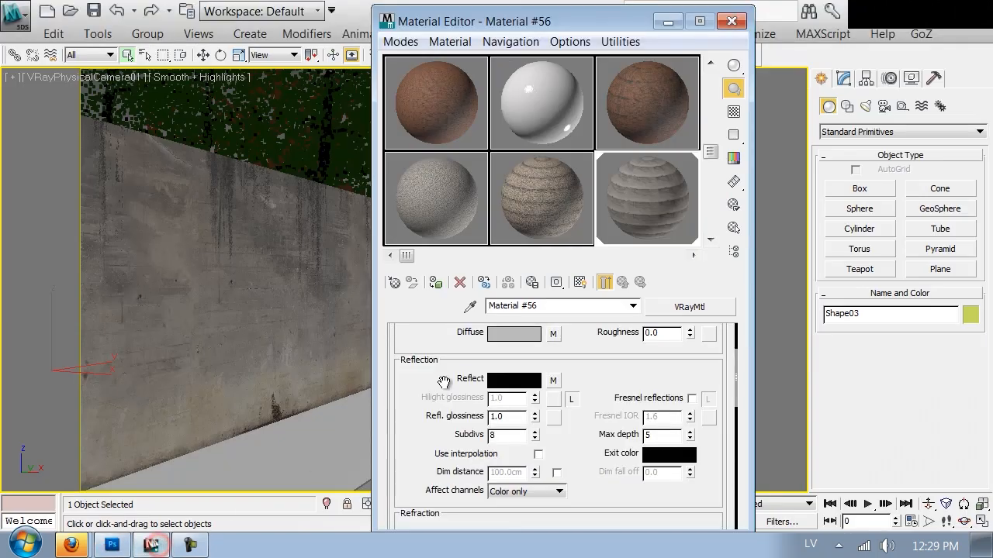
{"action": "left_click", "coordinate": [551, 377]}
{"action": "scroll", "coordinate": [560, 481], "scroll_direction": "down", "scroll_amount": 5}
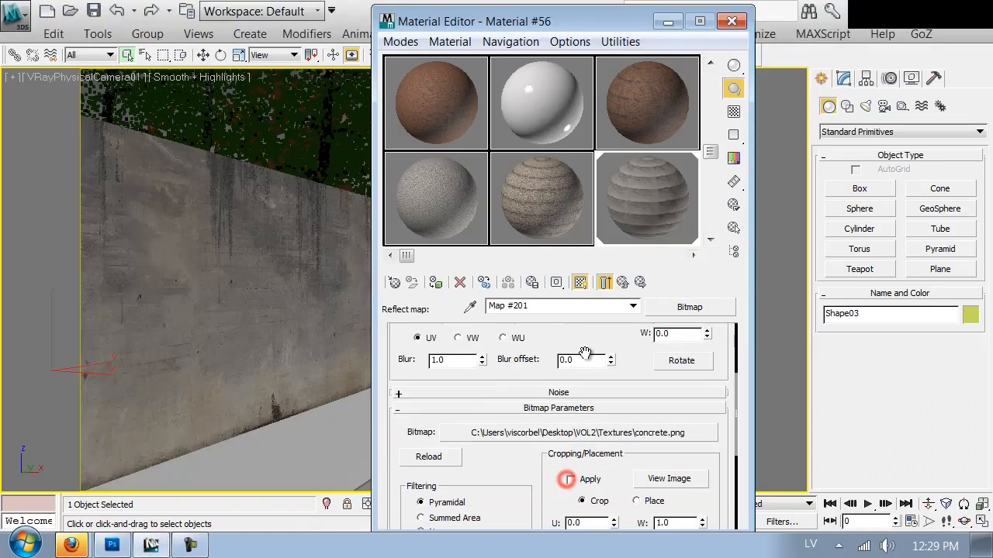
{"action": "left_click", "coordinate": [516, 431]}
{"action": "left_click", "coordinate": [303, 149]}
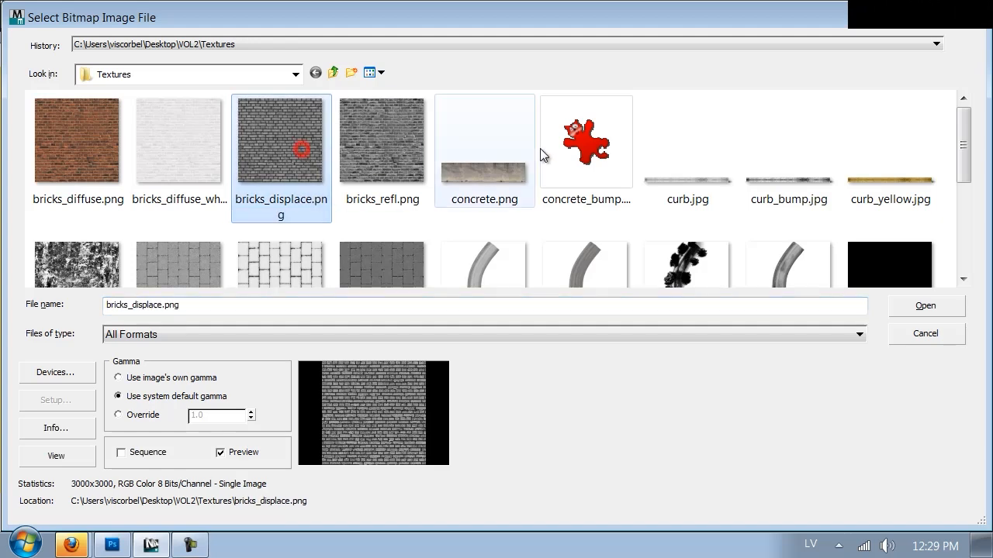
{"action": "left_click", "coordinate": [549, 144]}
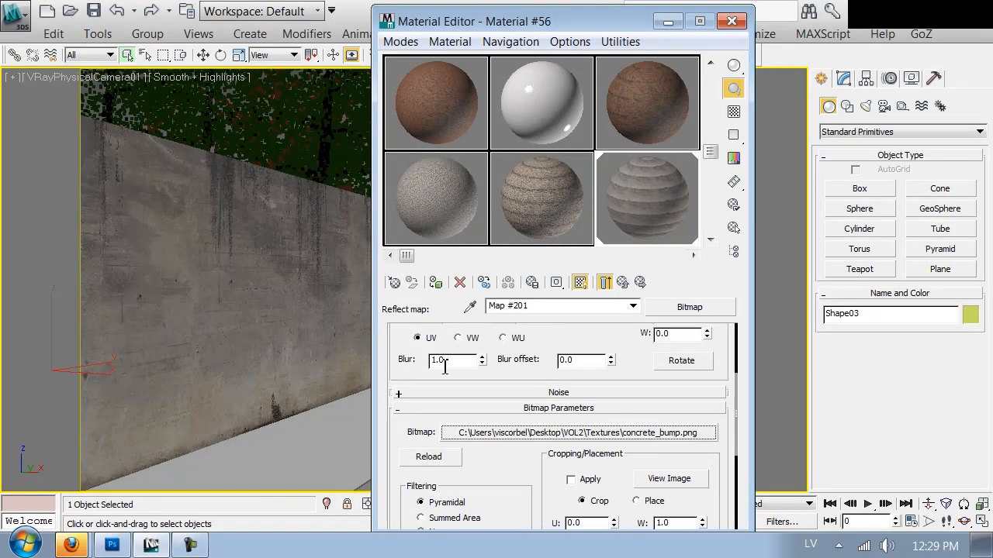
{"action": "double_click", "coordinate": [446, 362]}
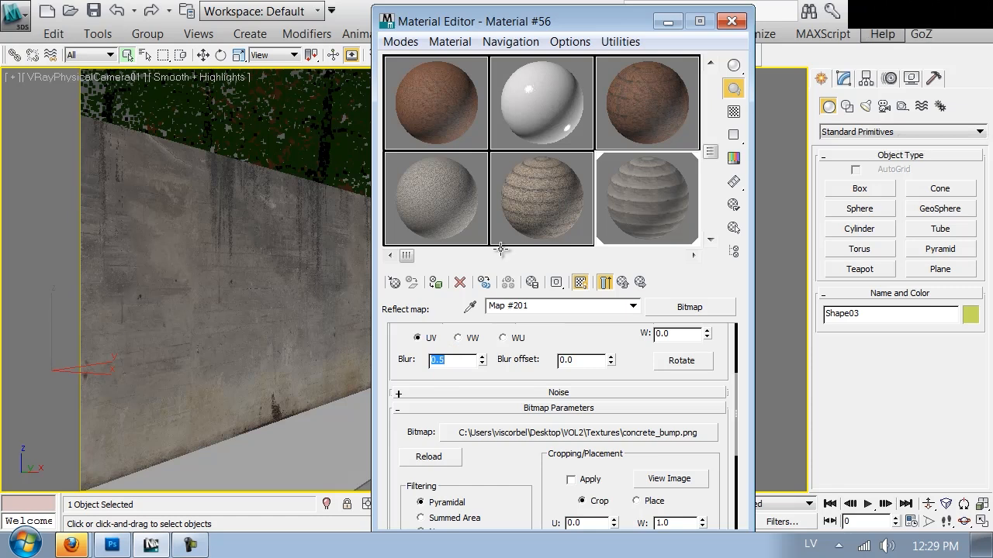
{"action": "left_click", "coordinate": [624, 284]}
Set the reflection glossiness to 0.5 and enable Fresnel reflections with an unlocked Fresnel IOR of 4, checking the enlarged material preview.
{"action": "left_click_drag", "start_coordinate": [534, 417], "coordinate": [512, 417]}
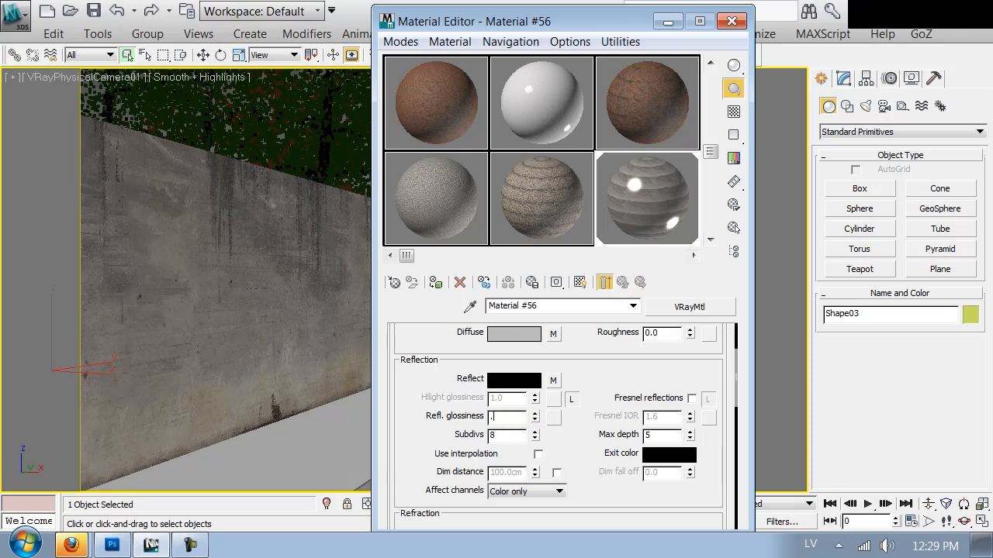
{"action": "key", "text": "Return"}
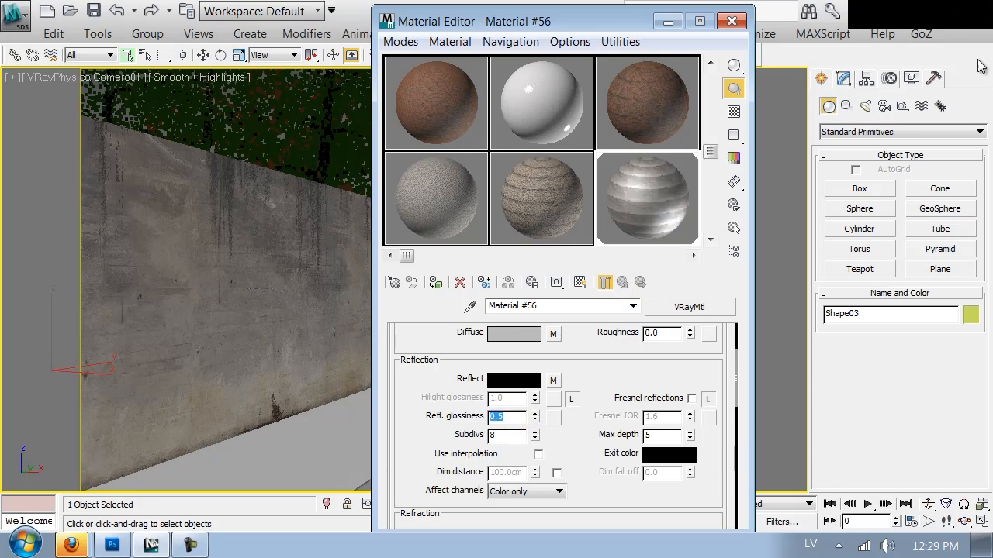
{"action": "left_click", "coordinate": [689, 397]}
{"action": "left_click", "coordinate": [711, 400]}
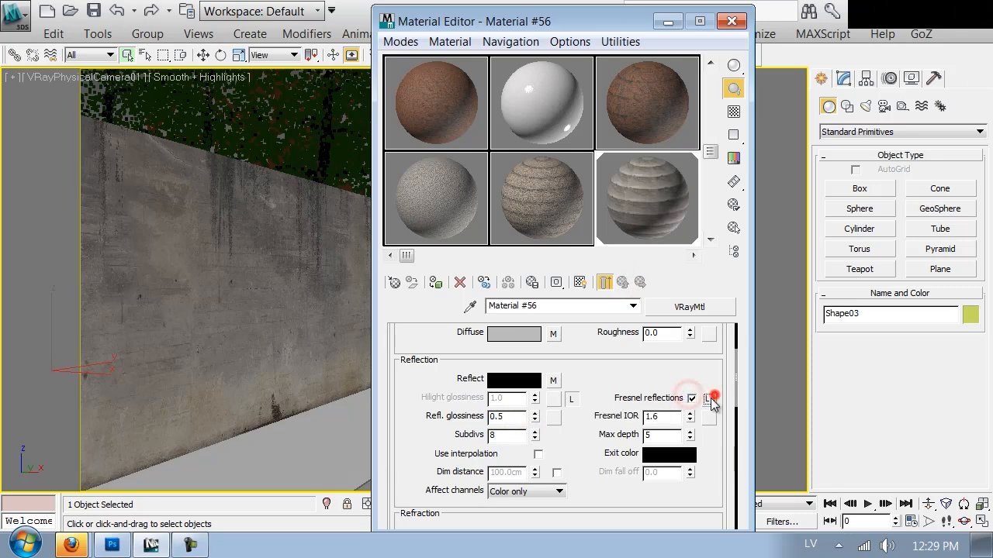
{"action": "left_click_drag", "start_coordinate": [673, 418], "coordinate": [535, 329]}
{"action": "type", "text": "4"}
{"action": "key", "text": "Return"}
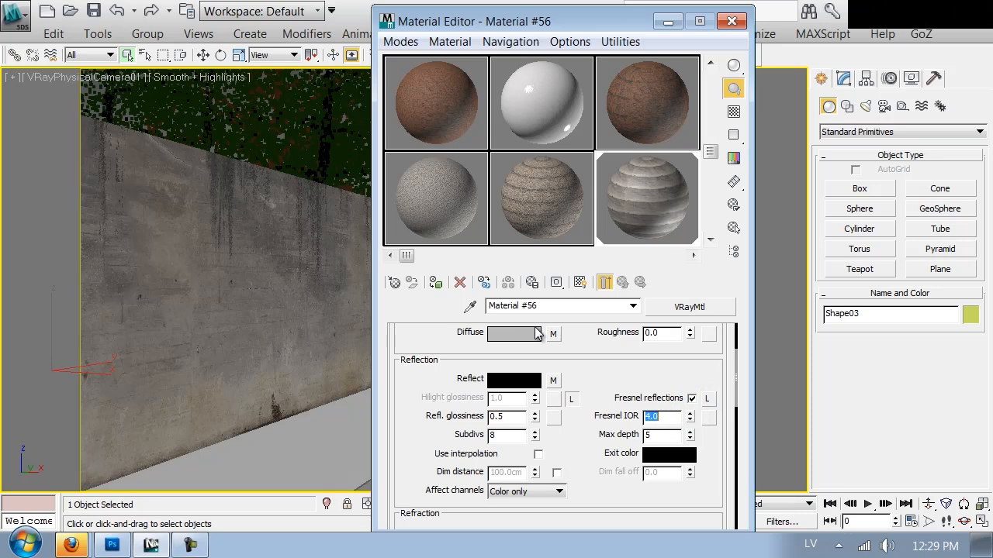
{"action": "double_click", "coordinate": [655, 218]}
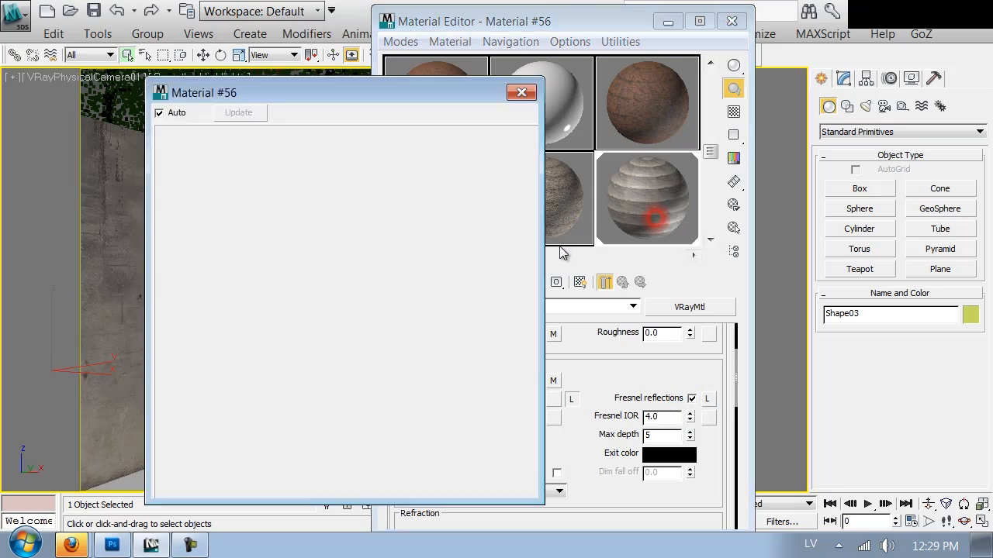
{"action": "left_click", "coordinate": [521, 92]}
Paste a copy of the Reflect map into the material's Bump slot and check the effect in the enlarged preview.
{"action": "right_click", "coordinate": [555, 379]}
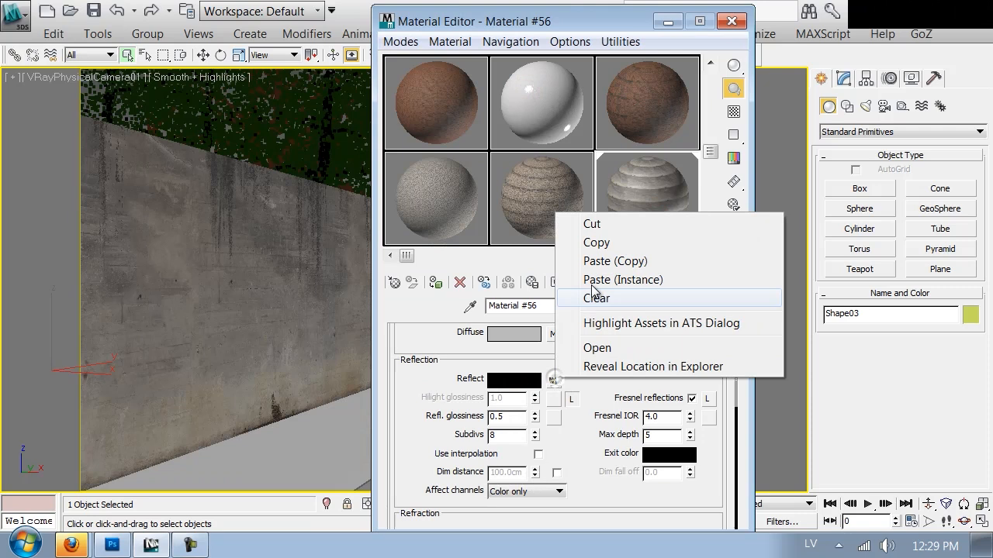
{"action": "left_click", "coordinate": [589, 239]}
{"action": "scroll", "coordinate": [674, 347], "scroll_direction": "down", "scroll_amount": 3}
{"action": "scroll", "coordinate": [589, 417], "scroll_direction": "down", "scroll_amount": 5}
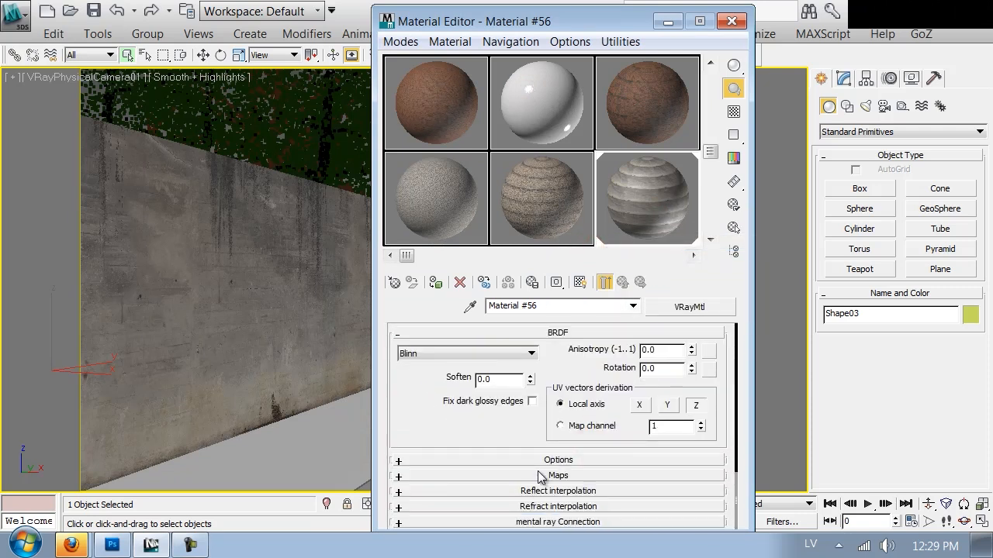
{"action": "left_click", "coordinate": [540, 475]}
{"action": "scroll", "coordinate": [481, 481], "scroll_direction": "down", "scroll_amount": 4}
{"action": "left_click_drag", "start_coordinate": [421, 480], "coordinate": [567, 443]}
{"action": "right_click", "coordinate": [567, 443]}
{"action": "left_click", "coordinate": [580, 452]}
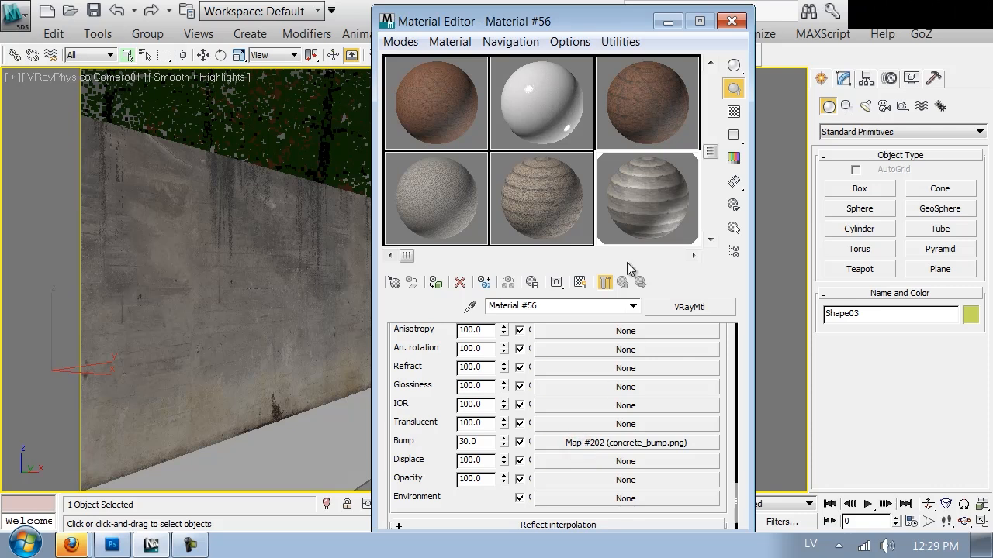
{"action": "double_click", "coordinate": [628, 222]}
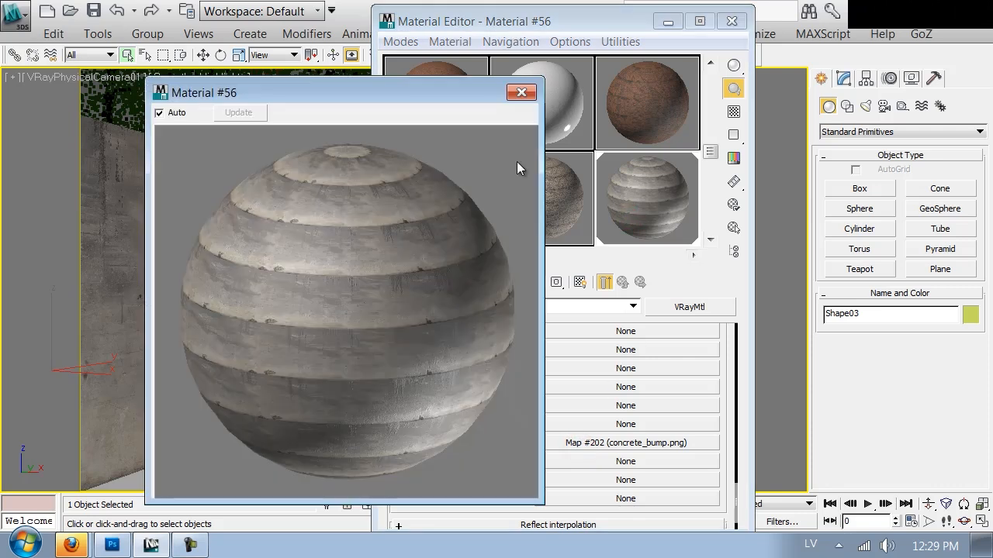
{"action": "left_click", "coordinate": [524, 92]}
Set the material's Bump amount to 10 and start a render of the camera view.
{"action": "double_click", "coordinate": [481, 443]}
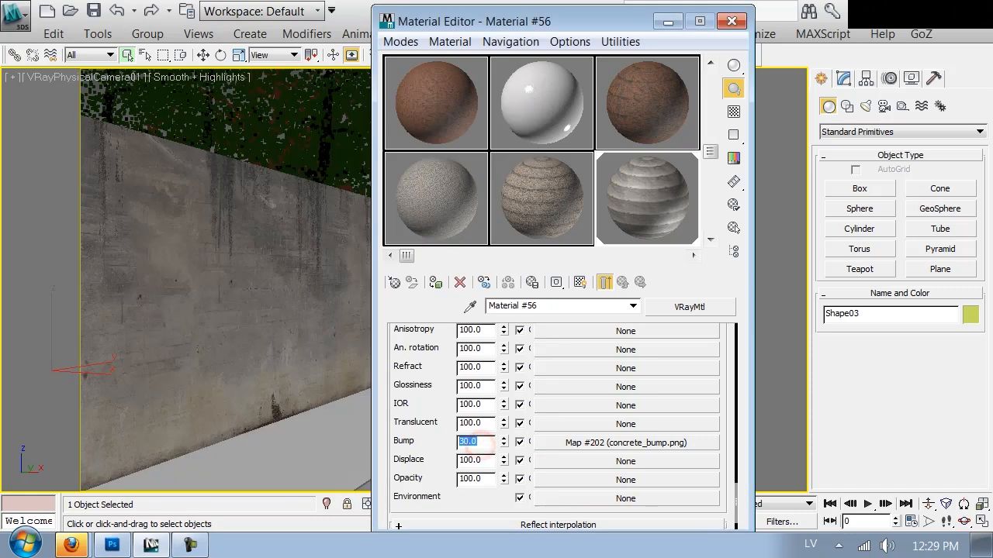
{"action": "type", "text": "10"}
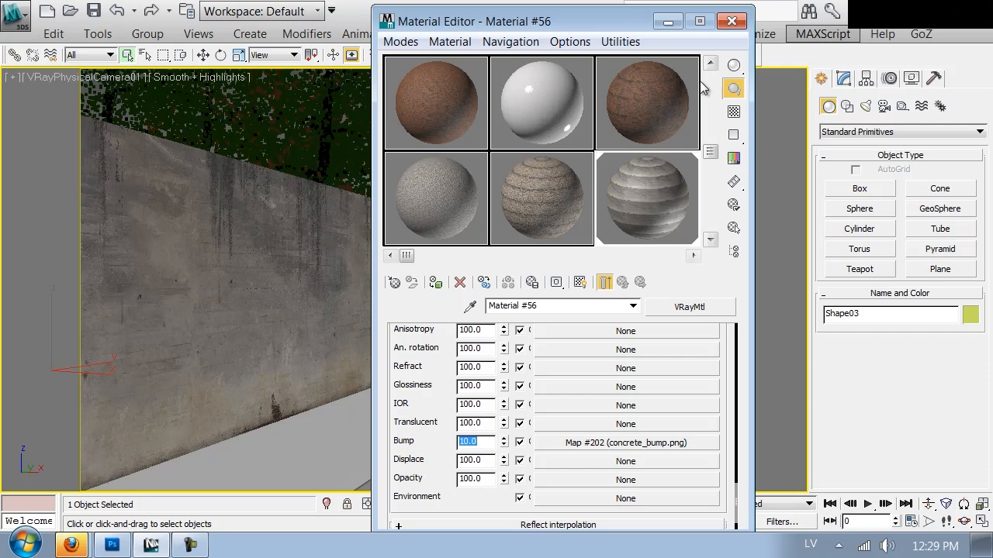
{"action": "left_click", "coordinate": [729, 21]}
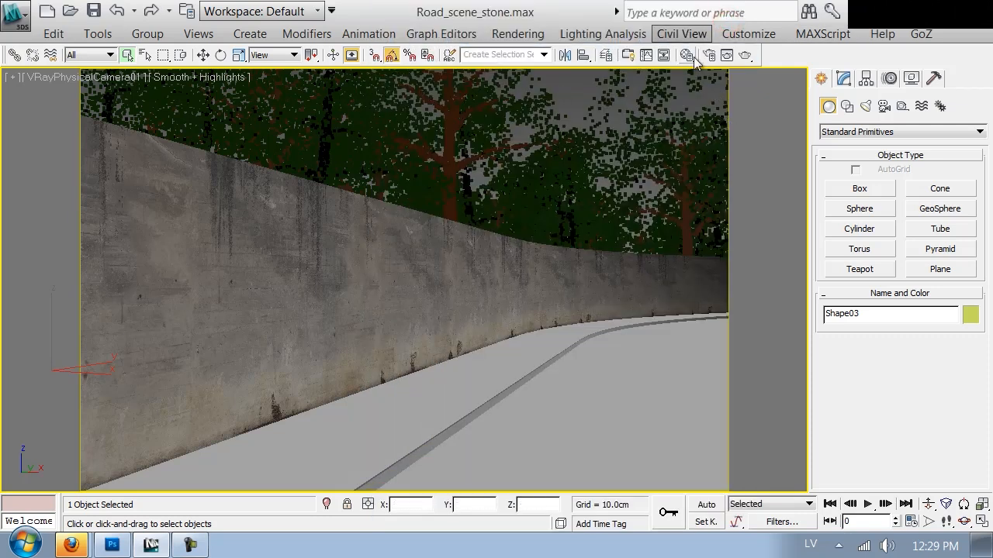
{"action": "left_click", "coordinate": [743, 54]}
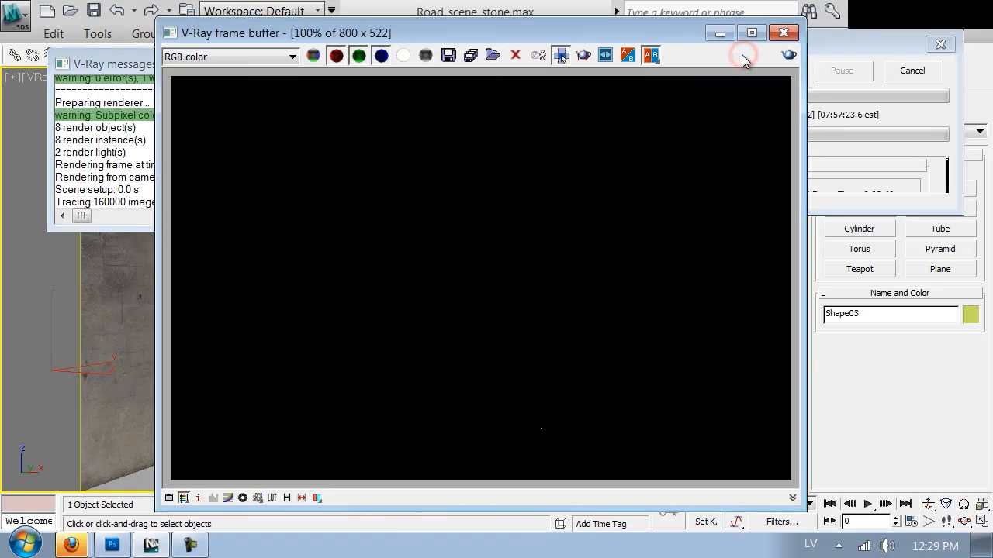